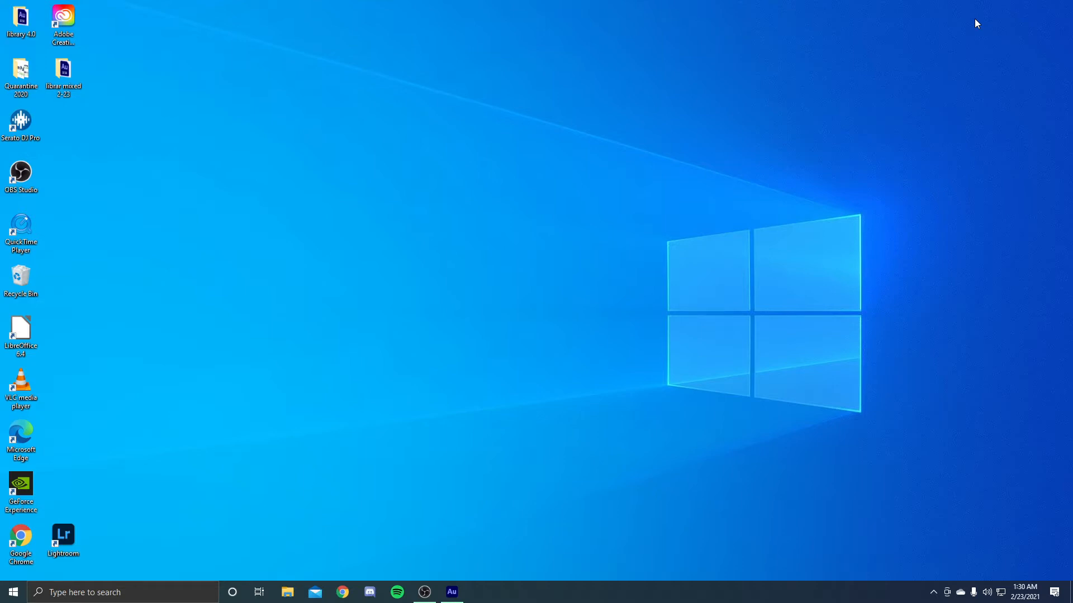
# Switch to Adobe Audition, mute Track 2 and listen to the dry vocal on Track 1 from about 0:01.8
pyautogui.click(452, 593)
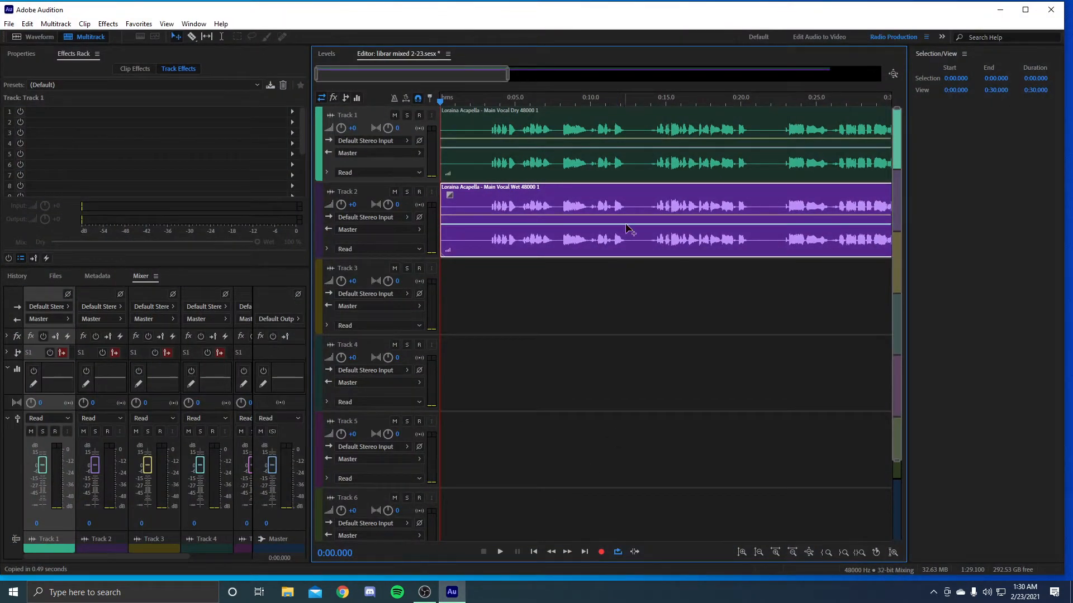
pyautogui.click(467, 102)
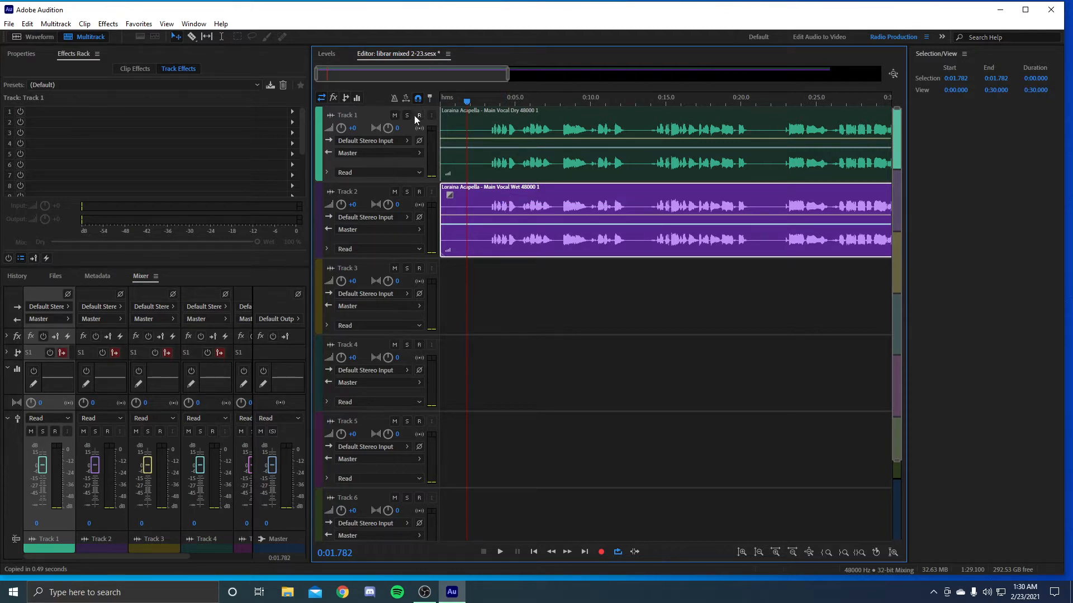
pyautogui.click(394, 192)
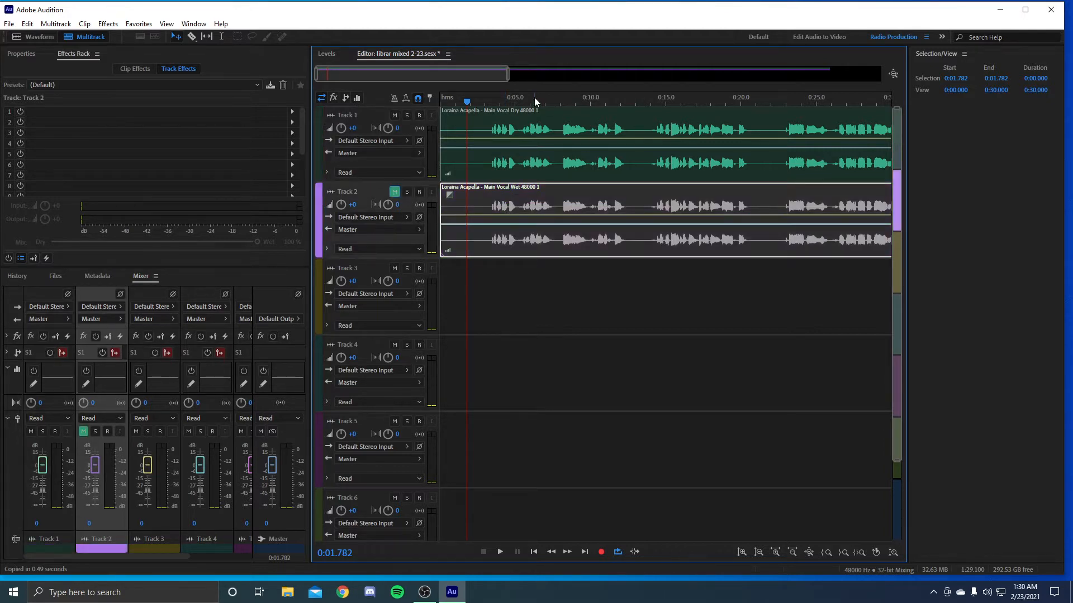
pyautogui.press('space')
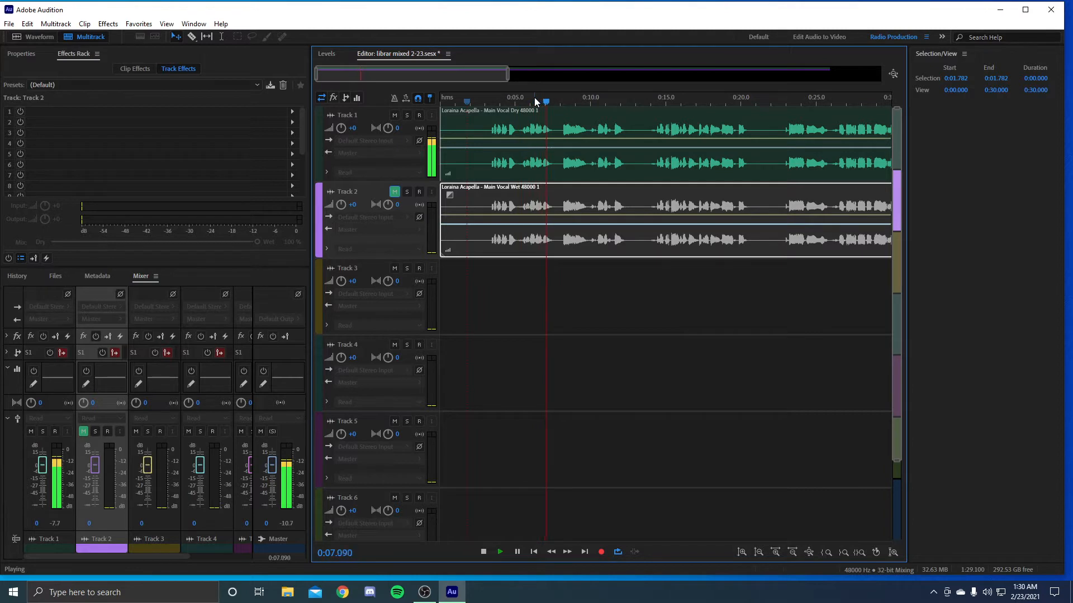
pyautogui.press('space')
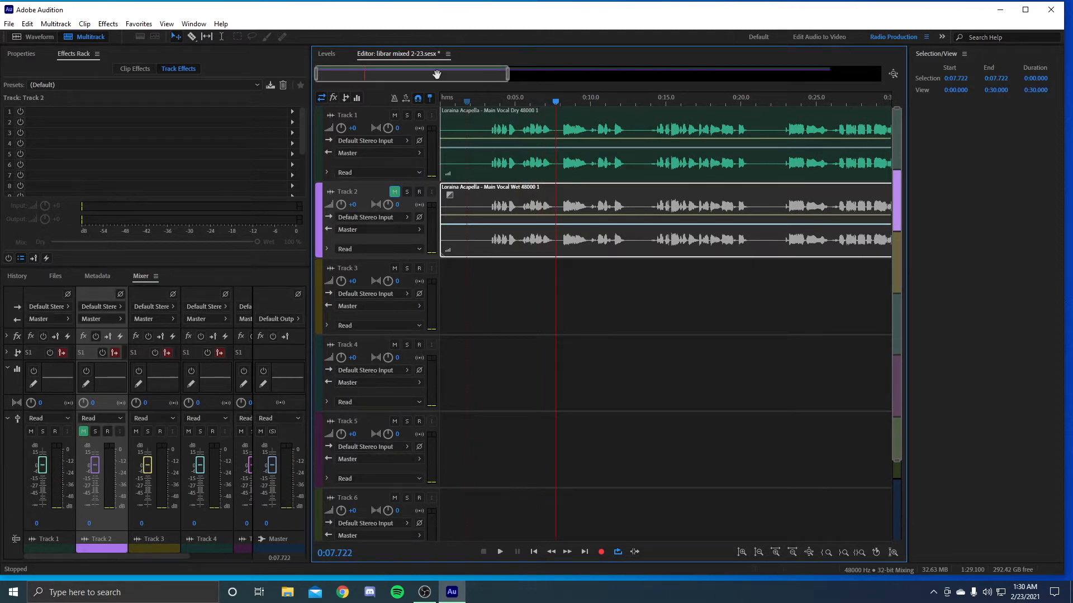
# Mute Track 1, unmute Track 2 and listen to the wet vocal from about 0:03
pyautogui.click(394, 115)
pyautogui.click(394, 192)
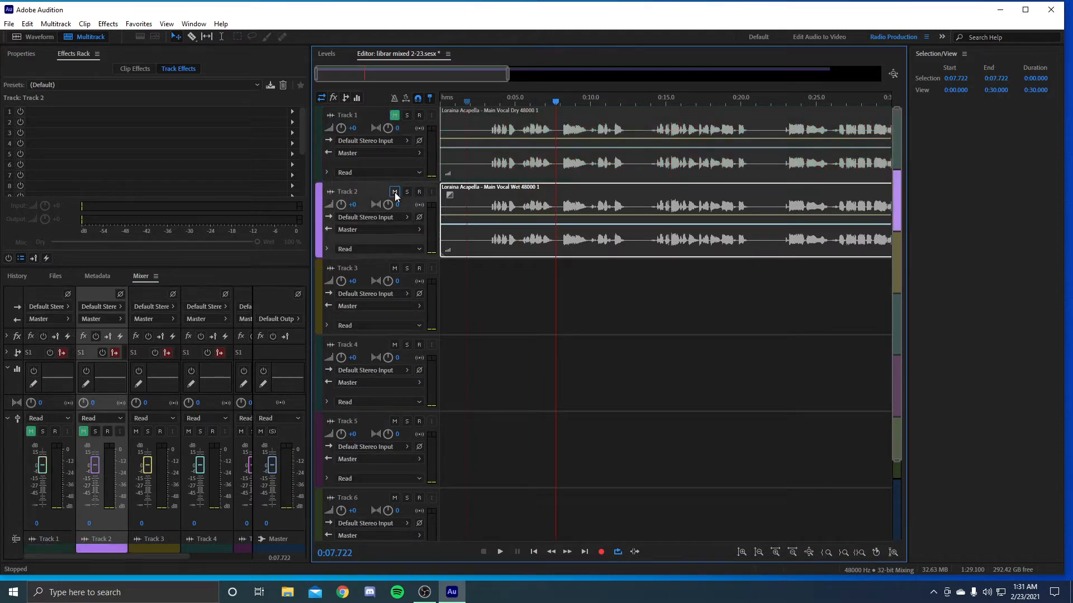
pyautogui.click(493, 101)
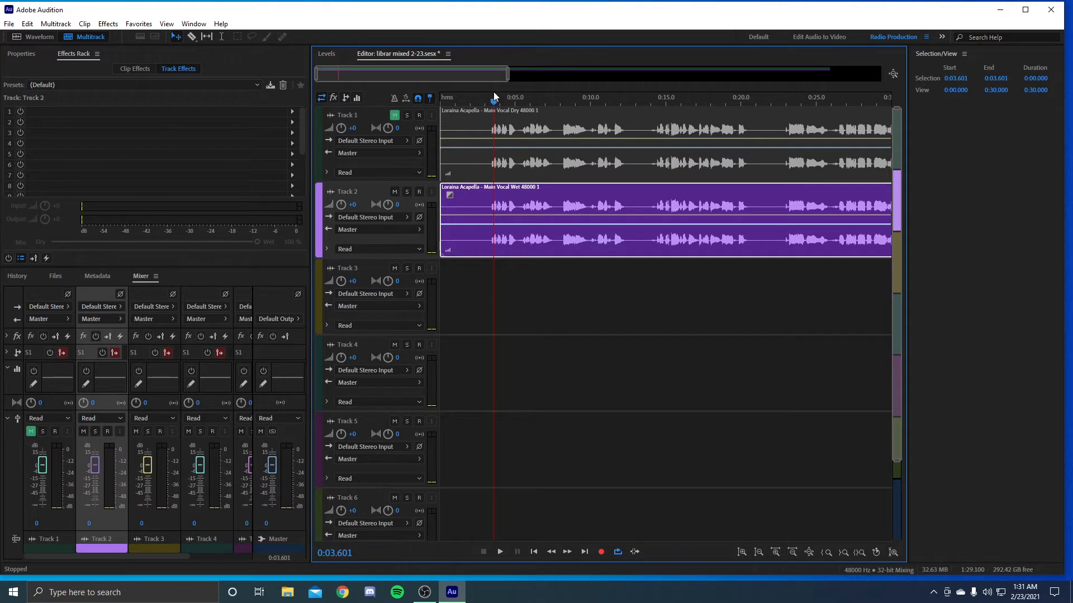
pyautogui.moveTo(494, 95); pyautogui.dragTo(485, 102)
pyautogui.press('space')
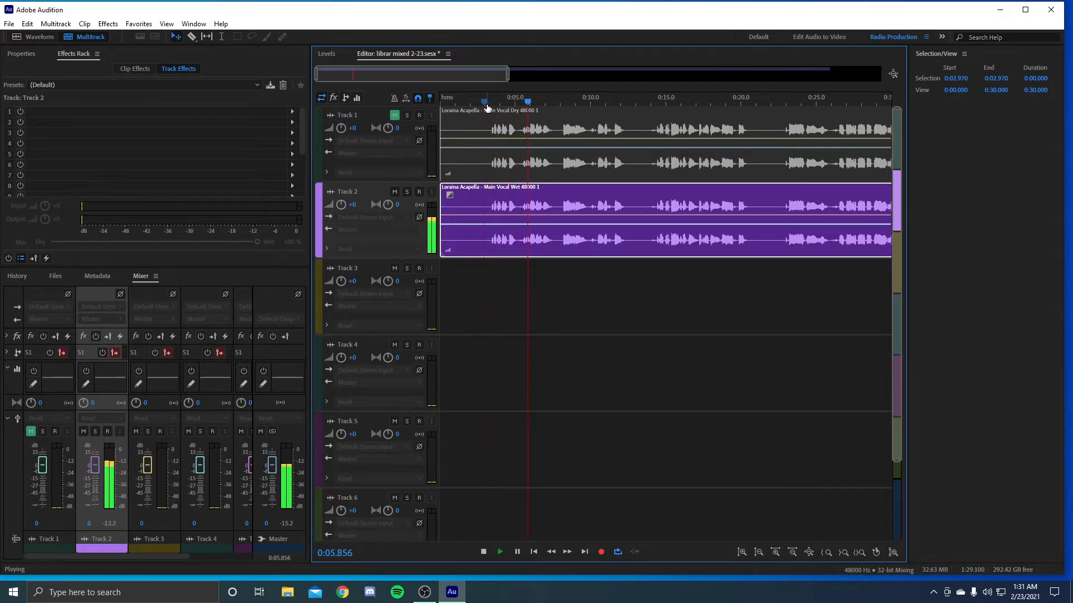
pyautogui.press('space')
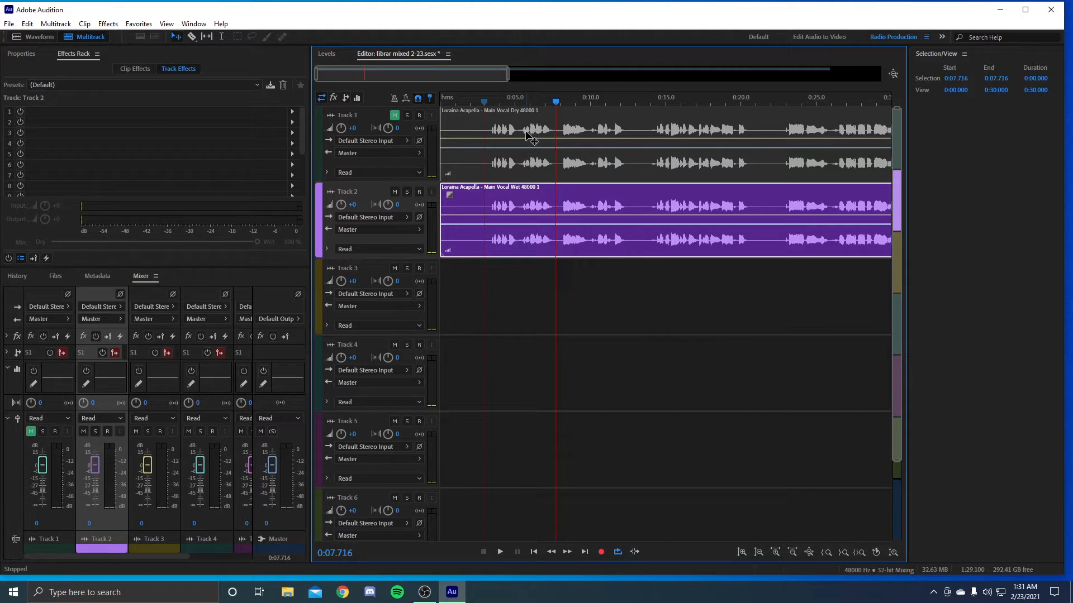
# Unmute Track 1, mute Track 2 and select the dry vocal clip
pyautogui.click(392, 118)
pyautogui.click(394, 192)
pyautogui.click(555, 119)
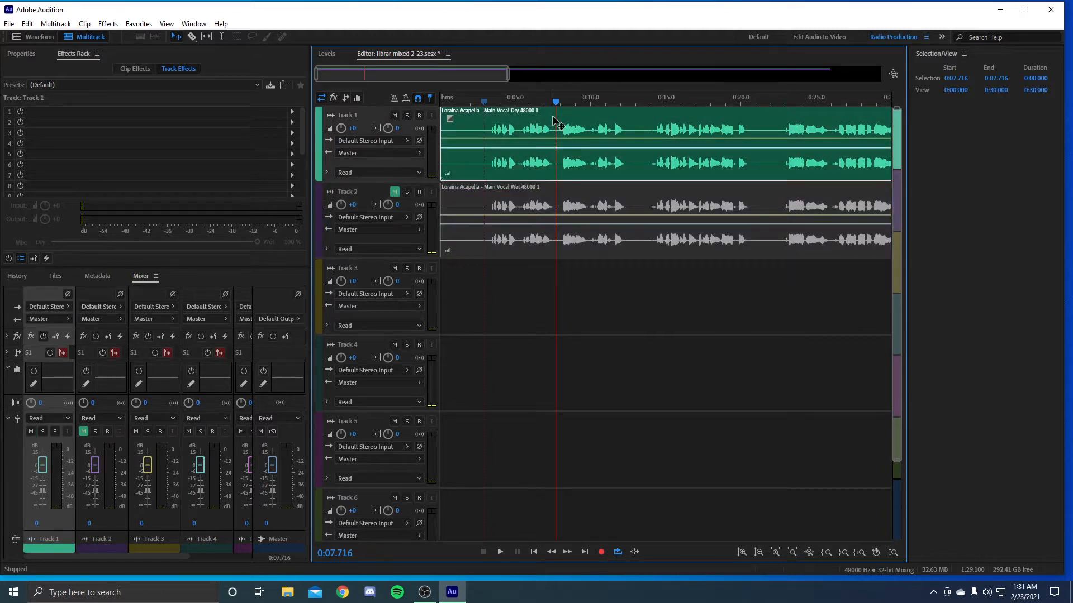
# Add a Graphic Equalizer (30 Bands) to the first track effect slot of Track 1
pyautogui.click(52, 114)
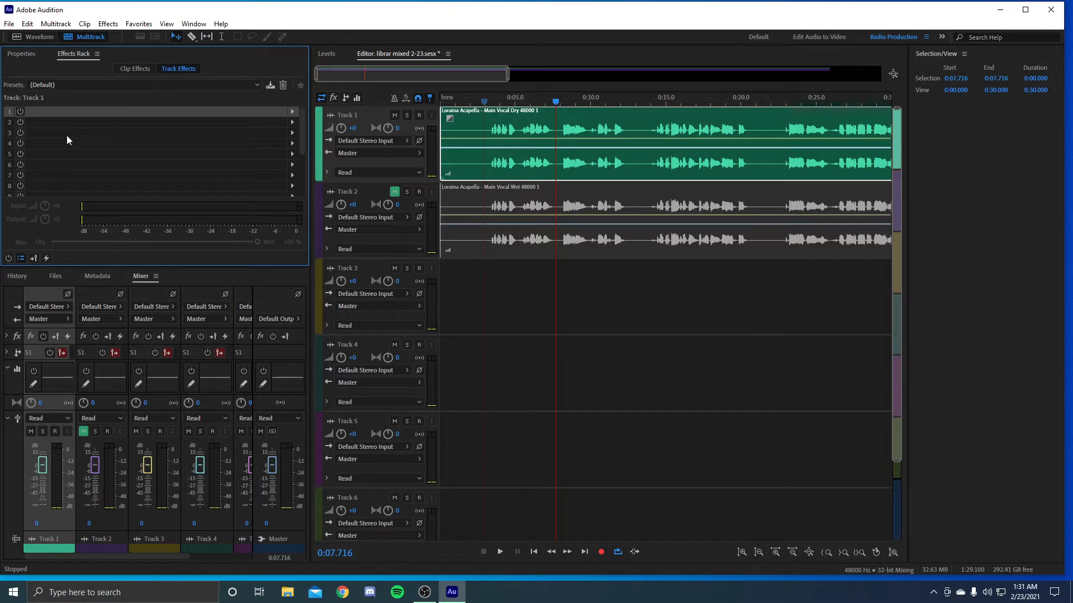
pyautogui.click(291, 112)
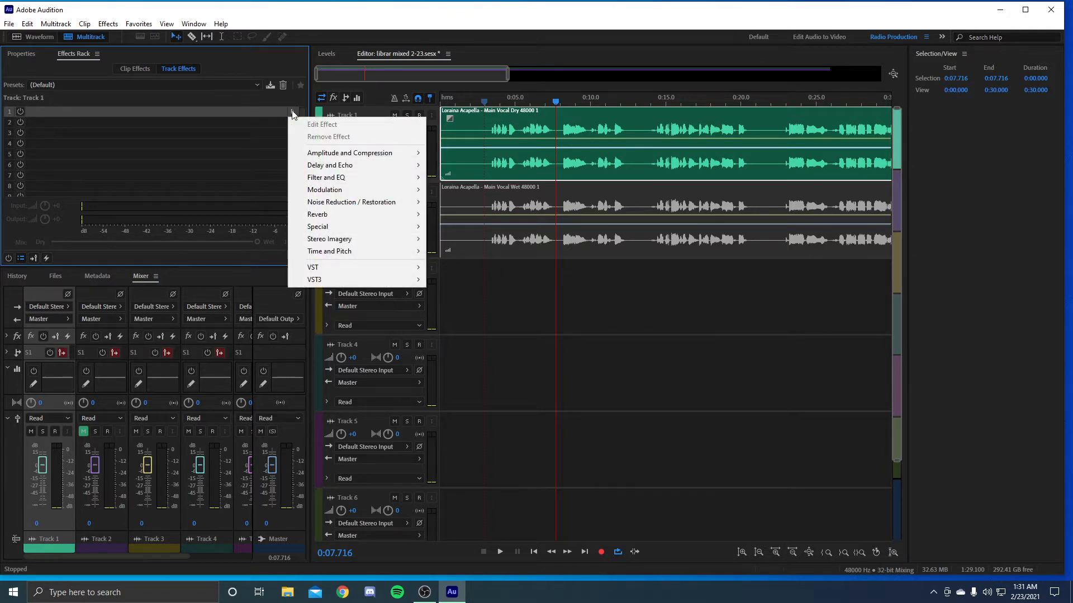
pyautogui.moveTo(335, 178)
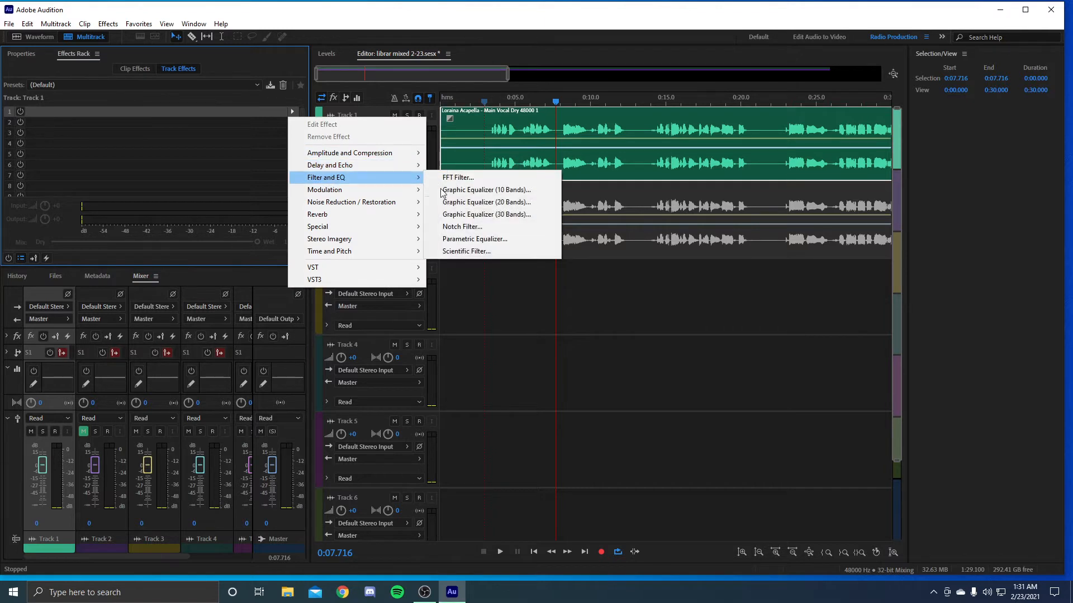
pyautogui.click(471, 217)
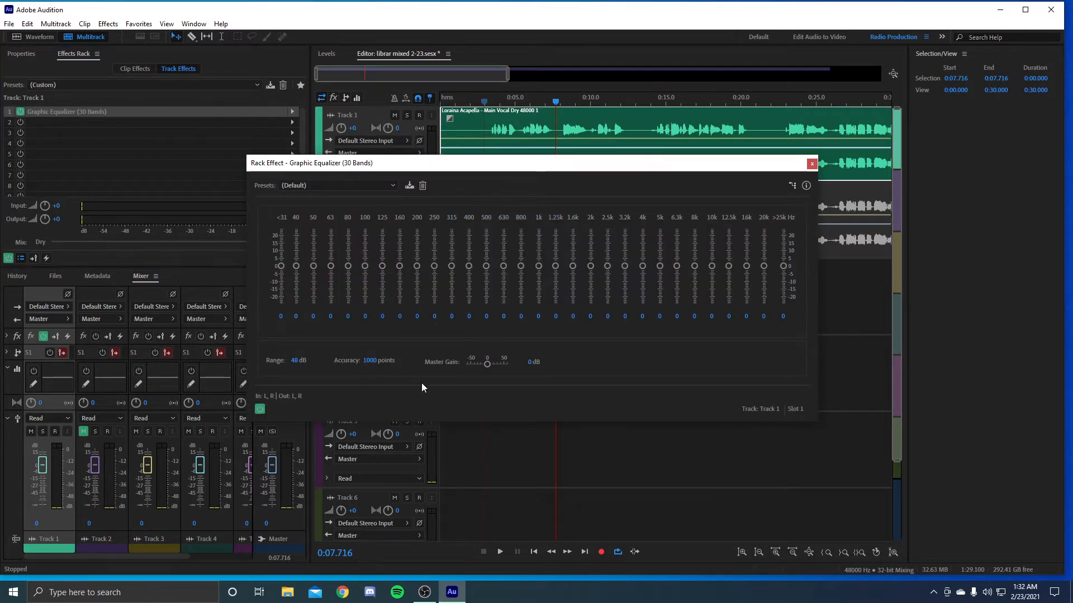
# Cut all equalizer bands from below 31 Hz up to 100 Hz to -24 dB
pyautogui.click(365, 266)
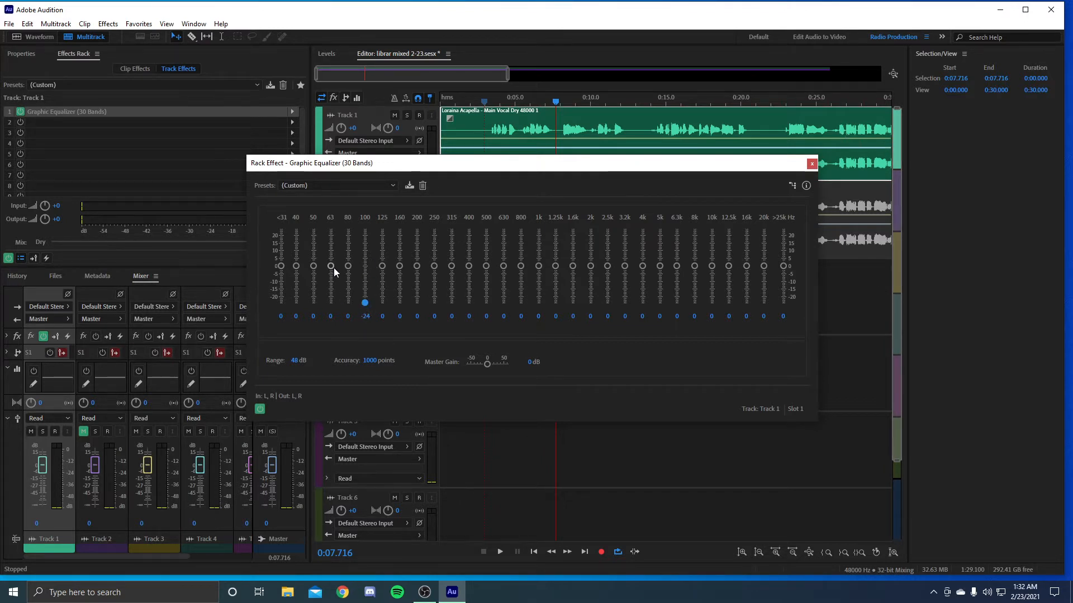
pyautogui.moveTo(331, 266); pyautogui.dragTo(333, 320)
pyautogui.moveTo(314, 266); pyautogui.dragTo(314, 304)
pyautogui.moveTo(296, 266); pyautogui.dragTo(304, 345)
pyautogui.moveTo(281, 266); pyautogui.dragTo(284, 356)
# Cut all equalizer bands from 5 kHz up to above 25 kHz to -24 dB and close the effect window
pyautogui.moveTo(660, 266); pyautogui.dragTo(662, 331)
pyautogui.moveTo(675, 267); pyautogui.dragTo(697, 304)
pyautogui.moveTo(712, 266); pyautogui.dragTo(716, 291)
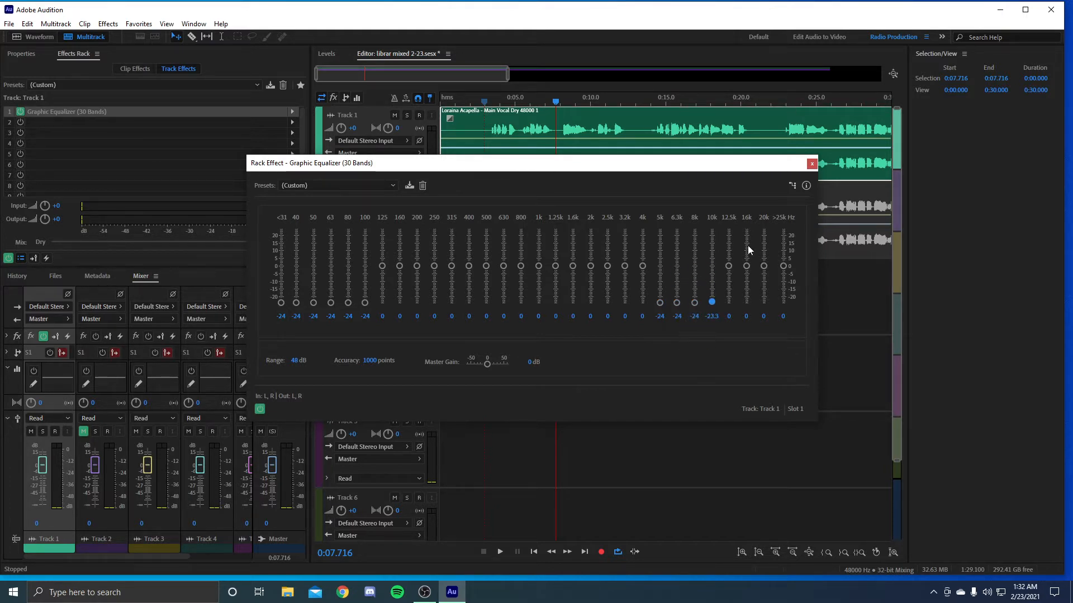
pyautogui.moveTo(729, 267); pyautogui.dragTo(727, 305)
pyautogui.moveTo(747, 266); pyautogui.dragTo(739, 339)
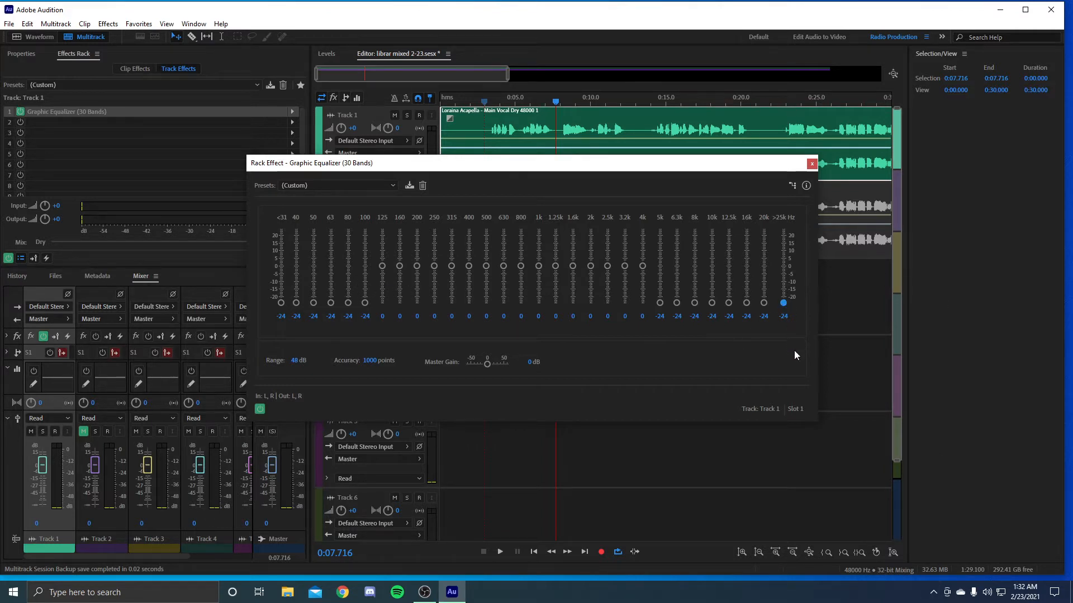
pyautogui.click(811, 164)
pyautogui.click(155, 122)
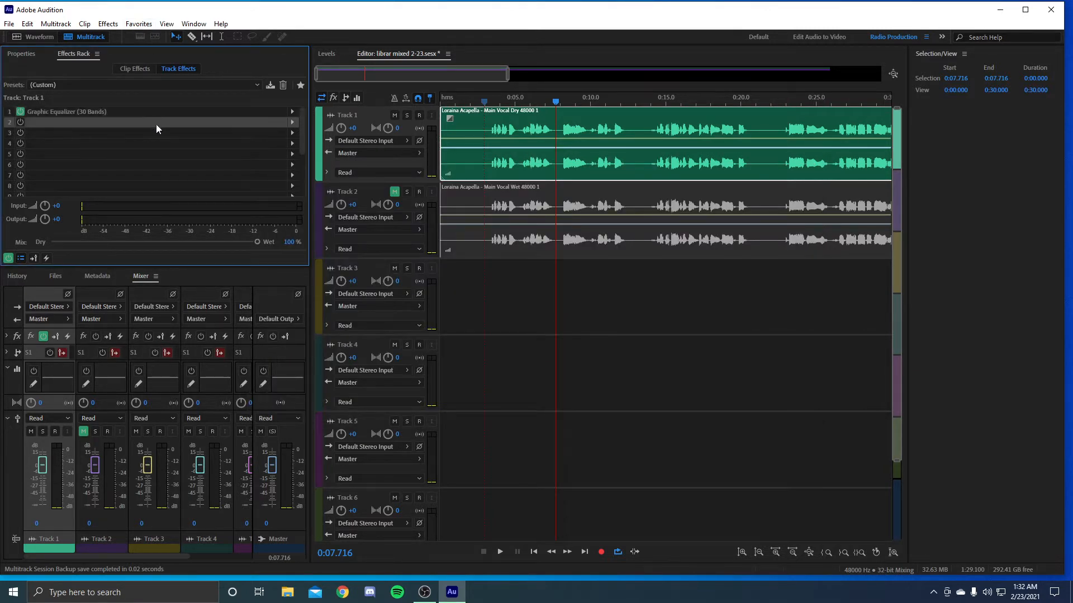
pyautogui.click(293, 123)
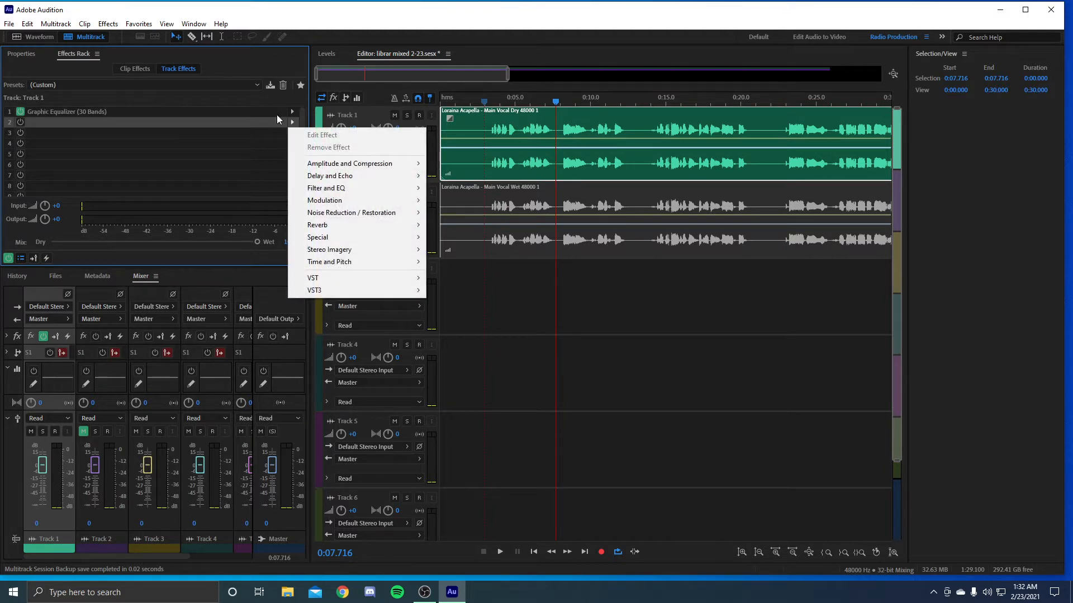
pyautogui.click(408, 102)
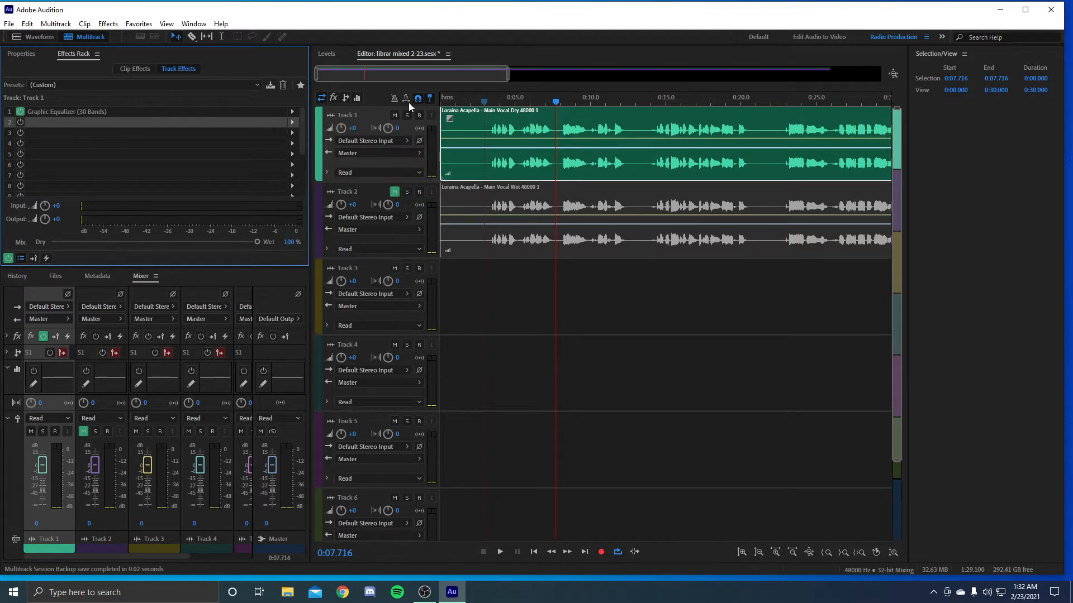
# Unmute Track 2, mute Track 1 and place the playhead at about 0:03.27
pyautogui.click(507, 197)
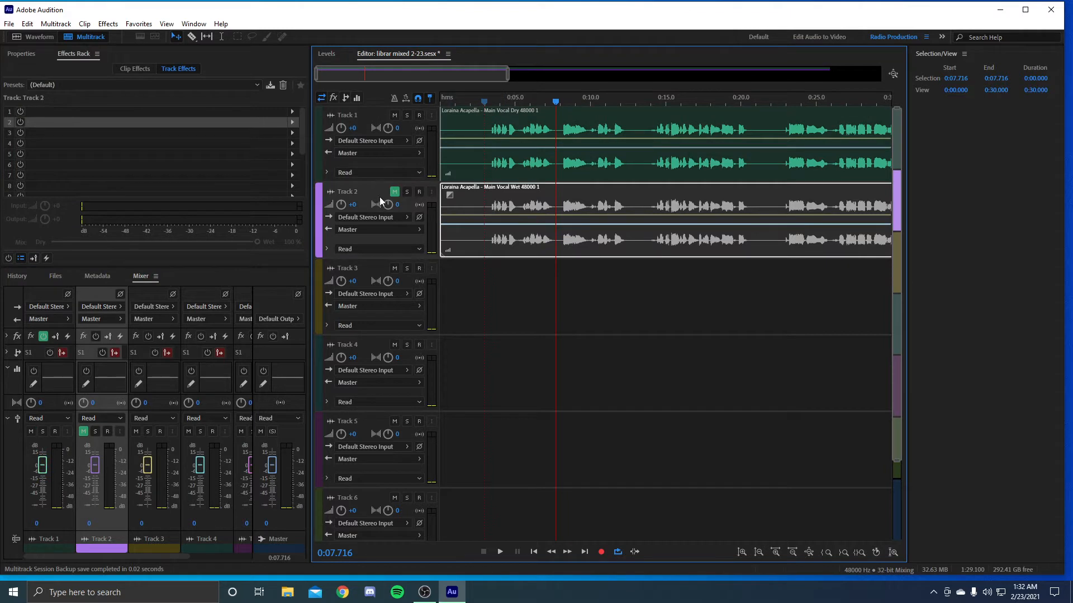
pyautogui.click(395, 193)
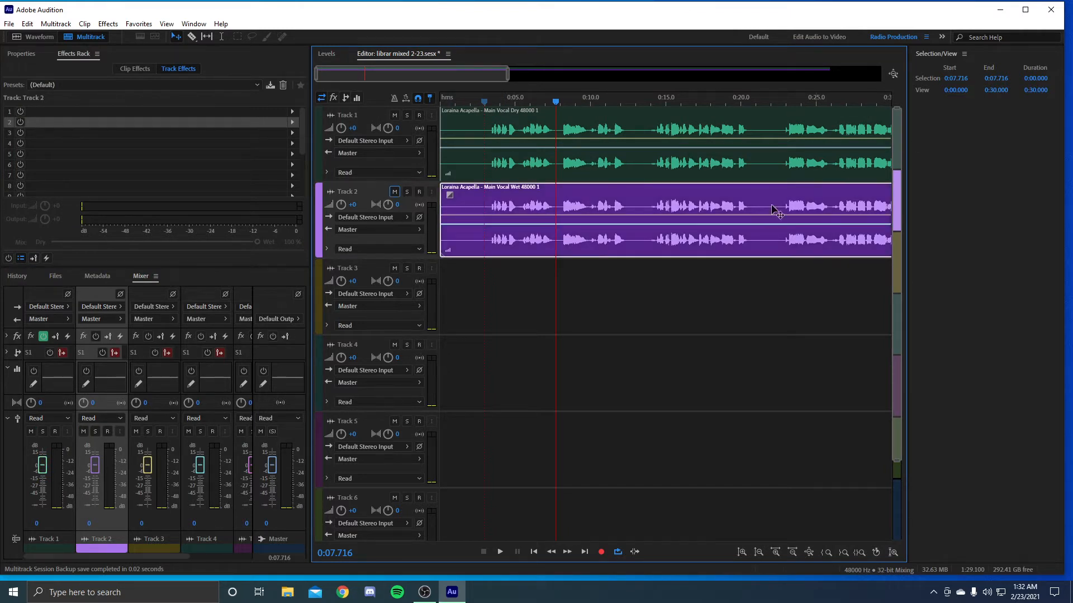
pyautogui.click(485, 102)
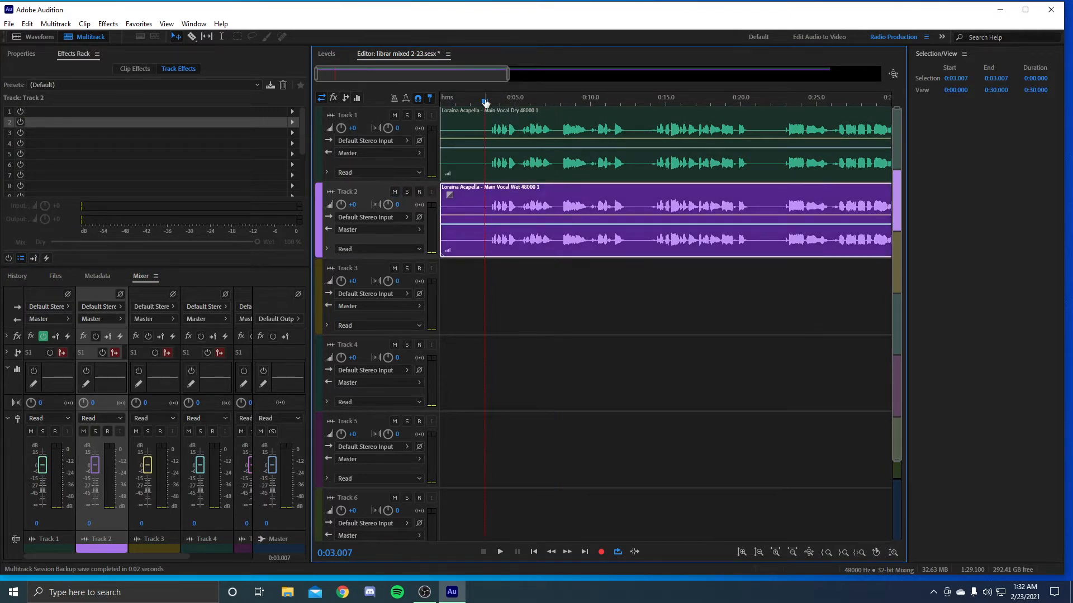
pyautogui.click(394, 115)
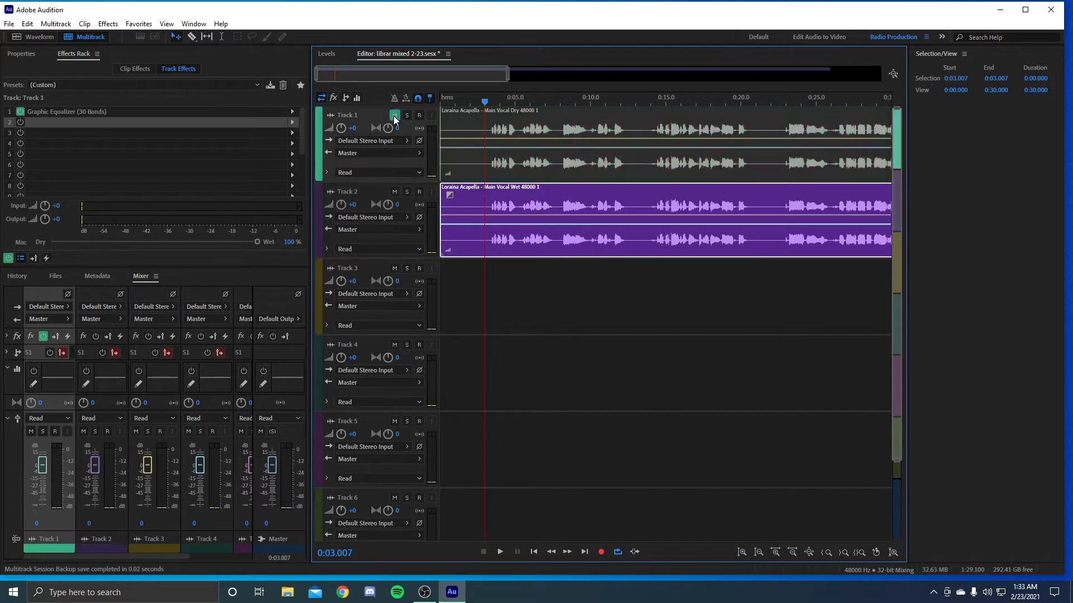
pyautogui.click(489, 103)
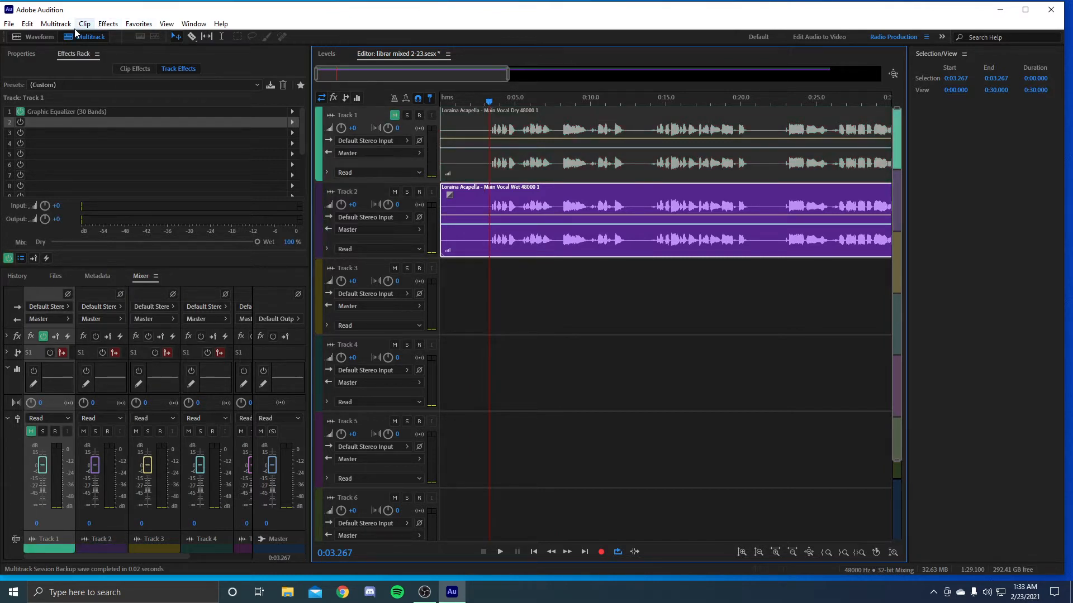
pyautogui.click(138, 25)
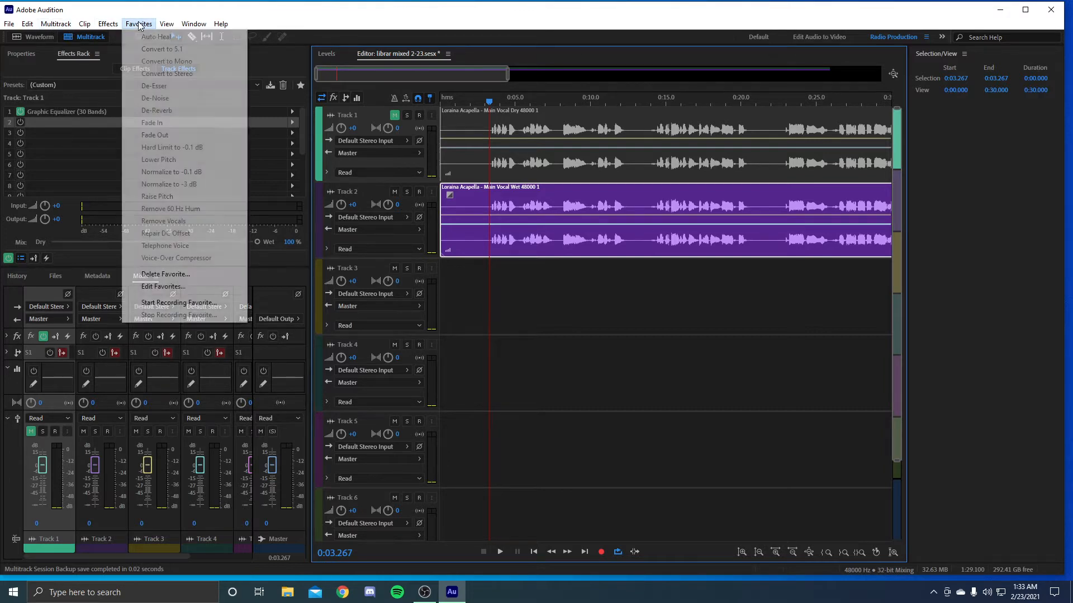
pyautogui.moveTo(194, 24)
pyautogui.click(207, 142)
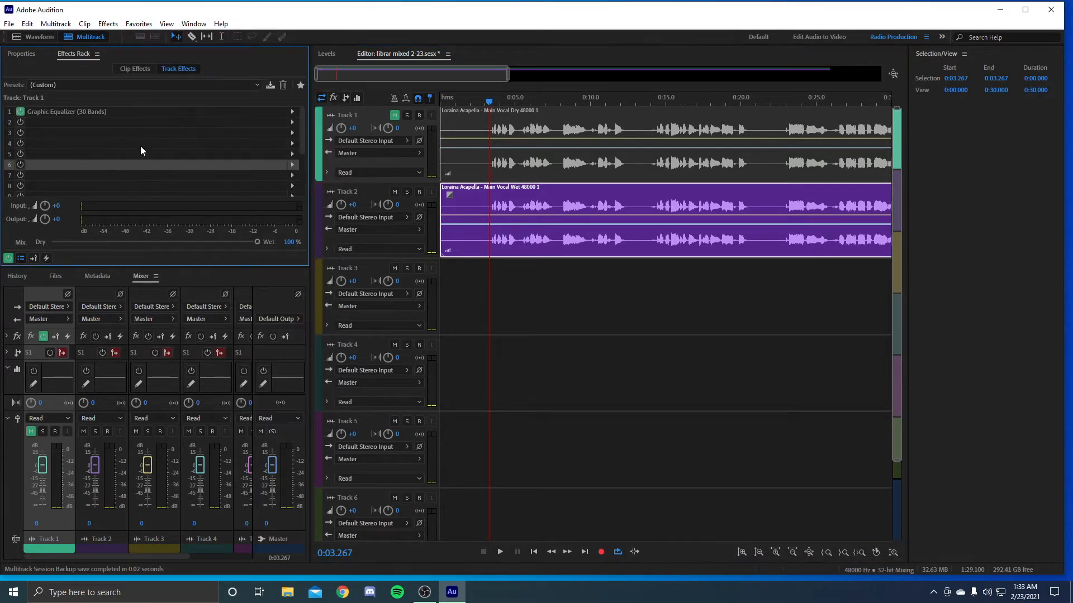
# Add Automatic Pitch Correction to the first track effect slot of Track 2
pyautogui.click(572, 254)
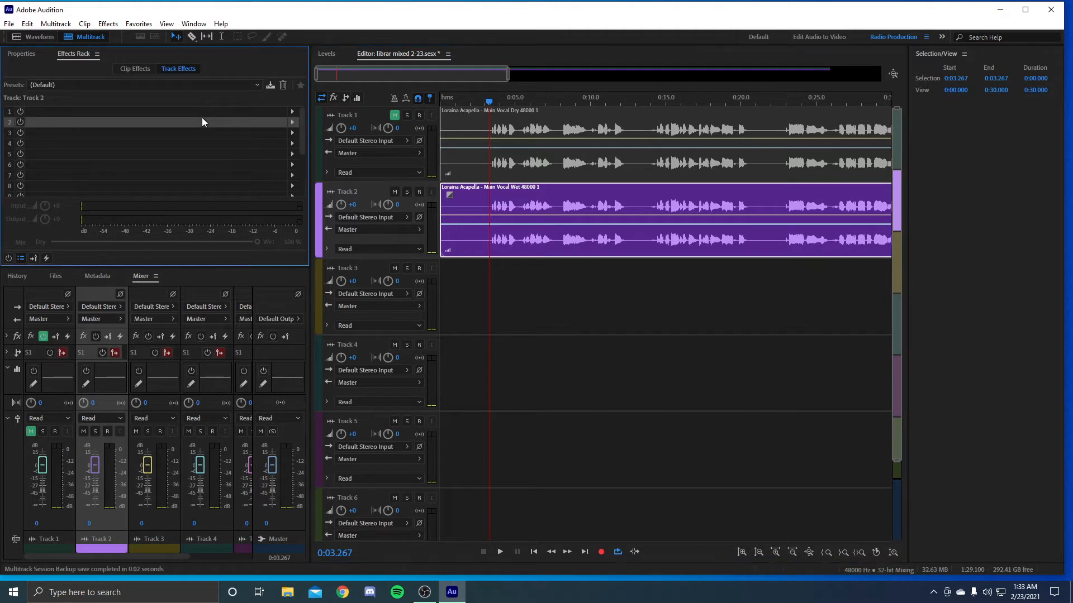
pyautogui.click(291, 112)
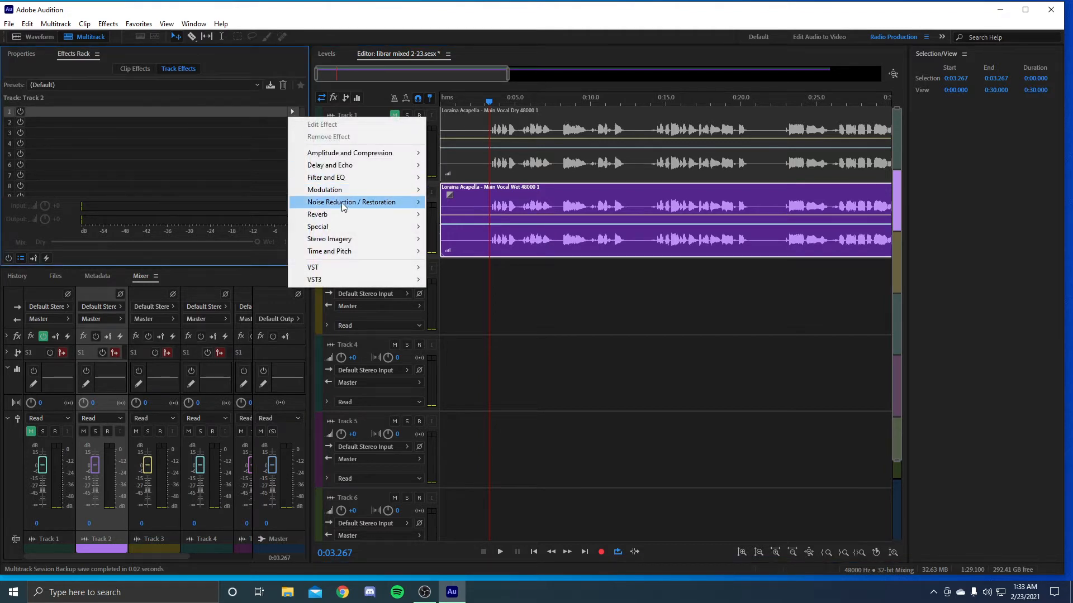
pyautogui.moveTo(340, 217)
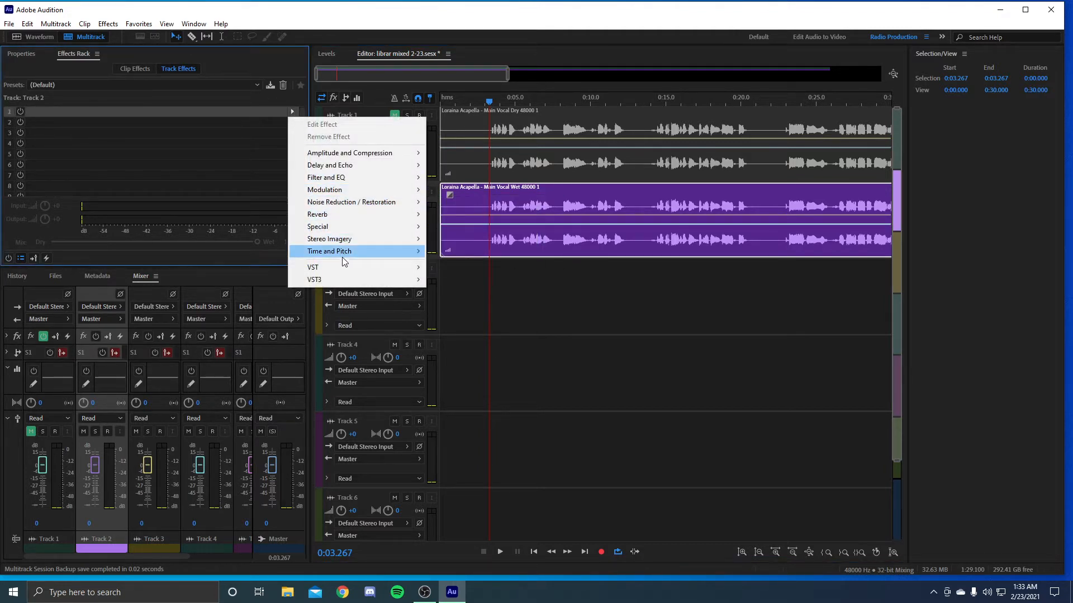
pyautogui.moveTo(343, 253)
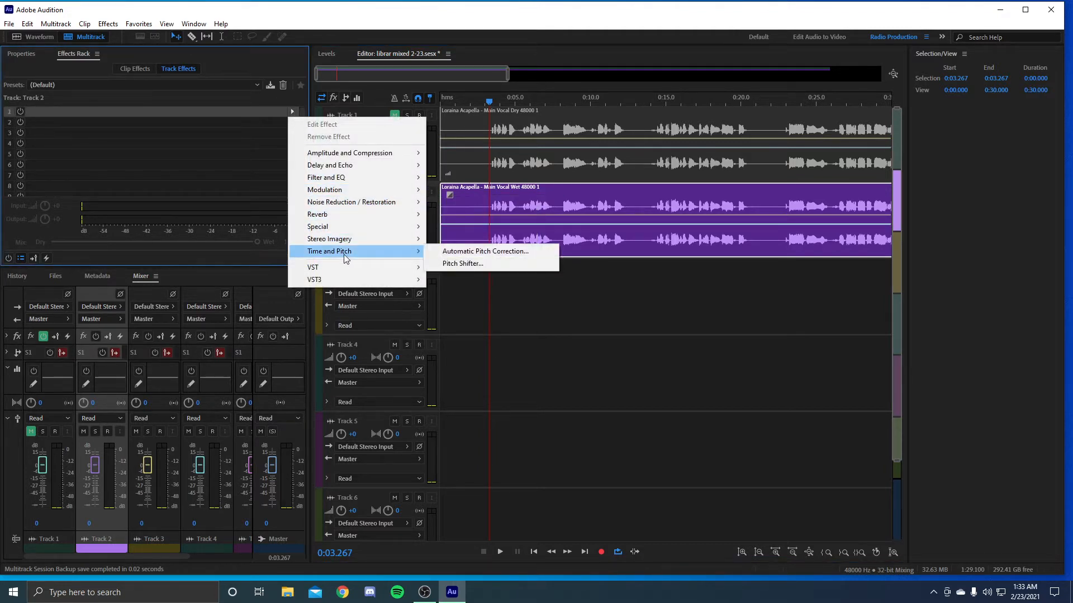
pyautogui.click(492, 253)
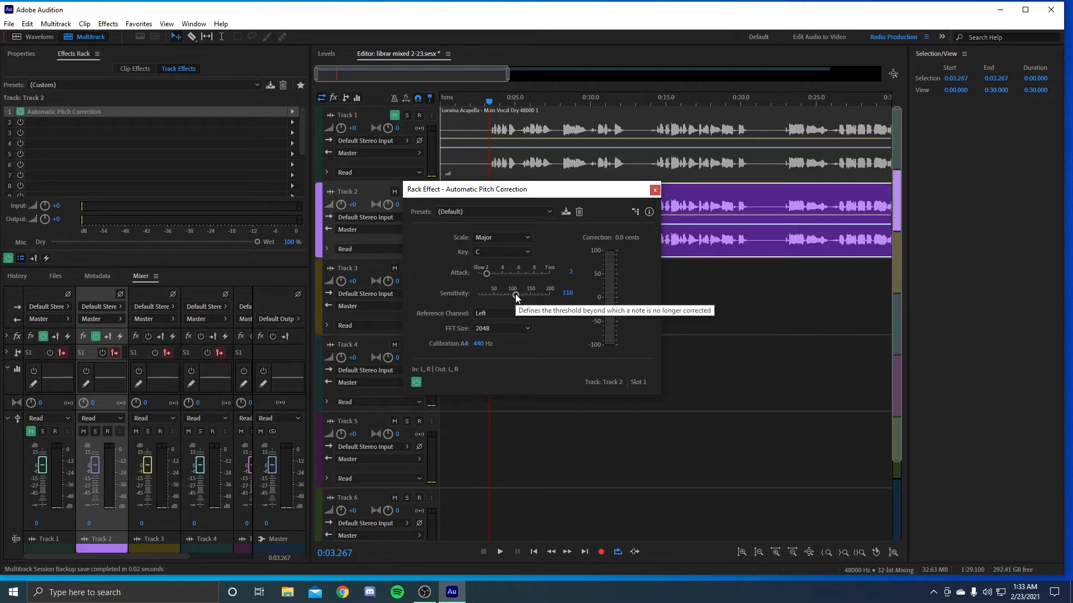
# Set the pitch correction's sensitivity to 71 and its attack to 5
pyautogui.moveTo(516, 294); pyautogui.dragTo(505, 296)
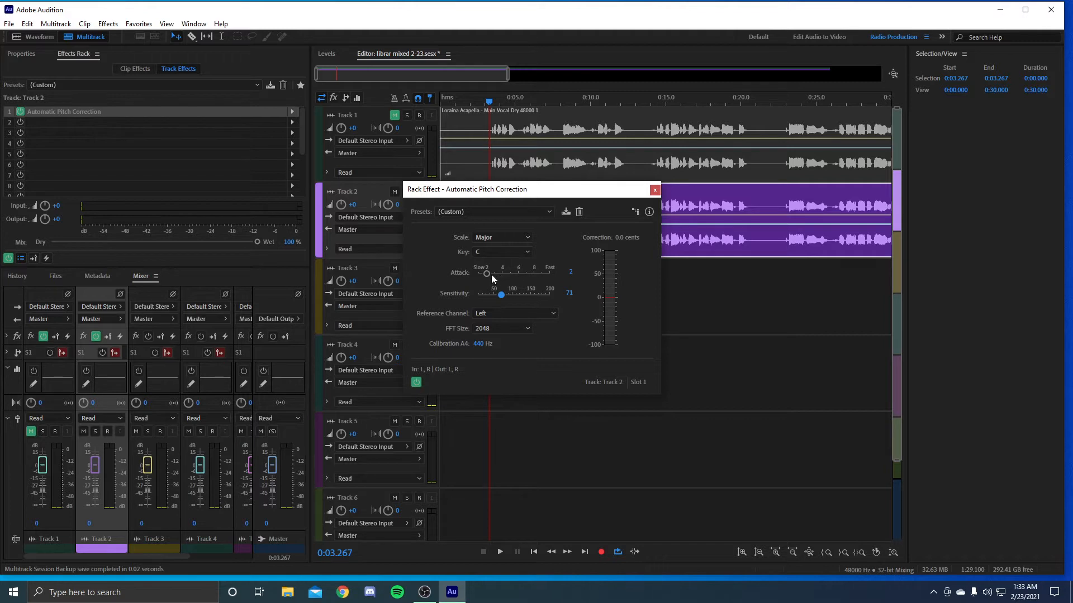
pyautogui.moveTo(494, 275); pyautogui.dragTo(509, 282)
pyautogui.scroll(-3, 596, 76)
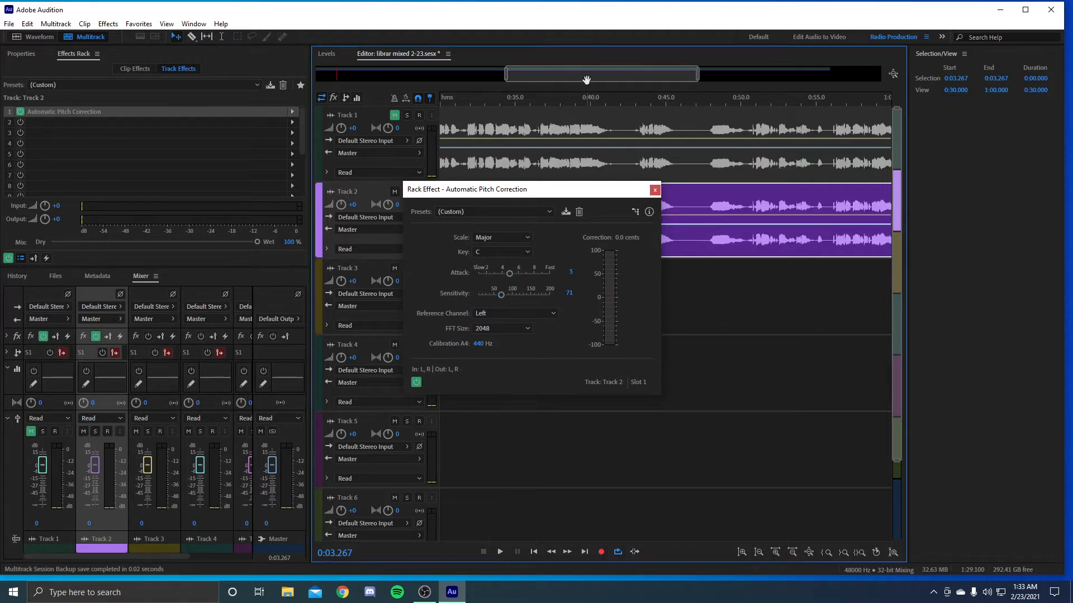
pyautogui.scroll(3, 553, 70)
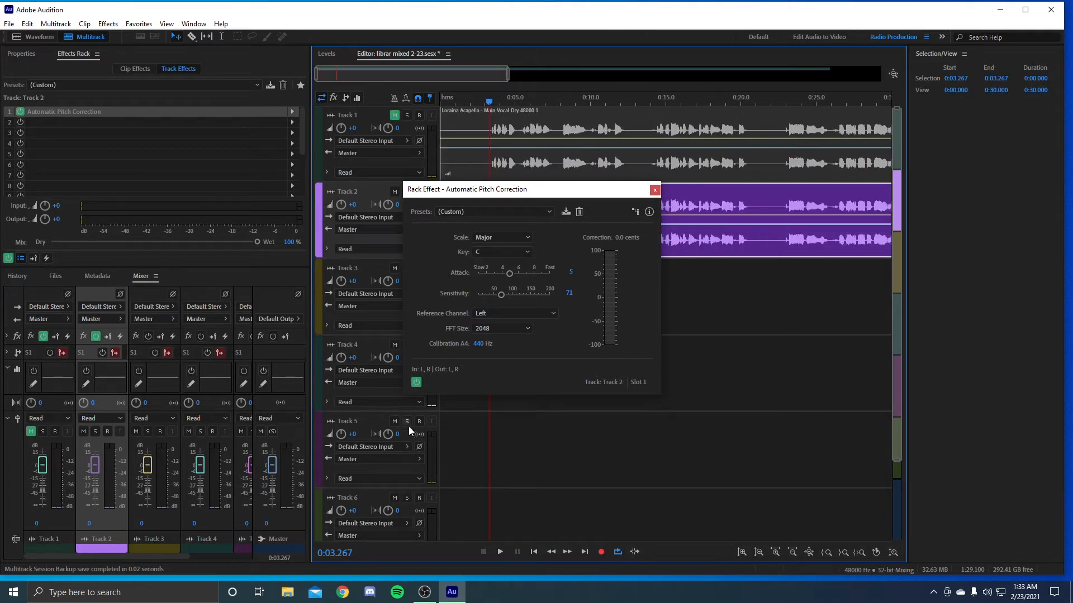
# Play Track 2 while trying pitch correction attack values of 7 and 10, then settle on an attack of 7
pyautogui.moveTo(481, 192); pyautogui.dragTo(148, 192)
pyautogui.press('space')
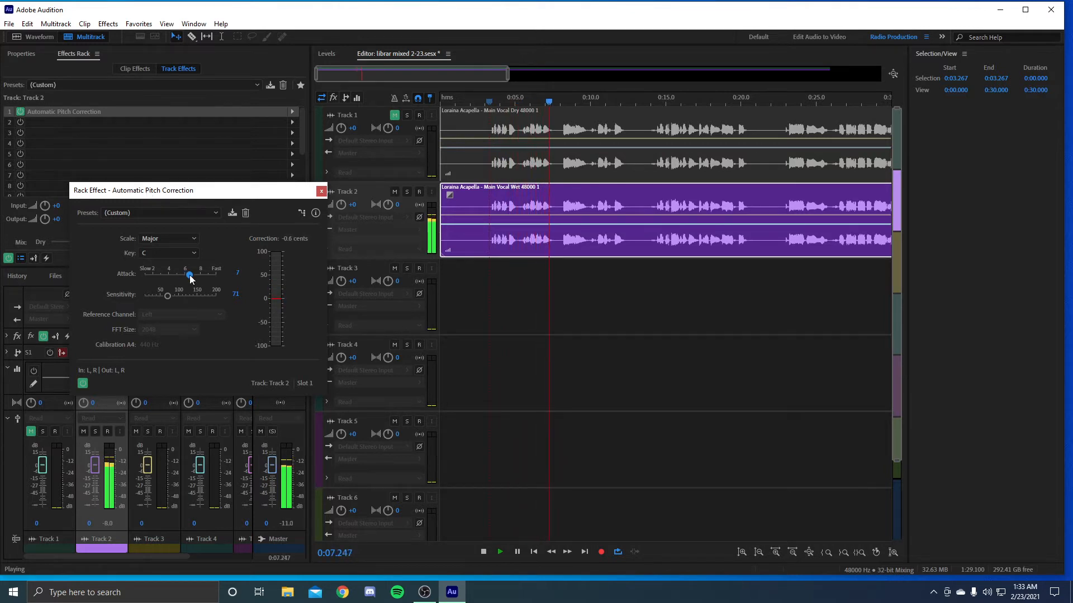
pyautogui.moveTo(176, 274); pyautogui.dragTo(199, 275)
pyautogui.click(501, 102)
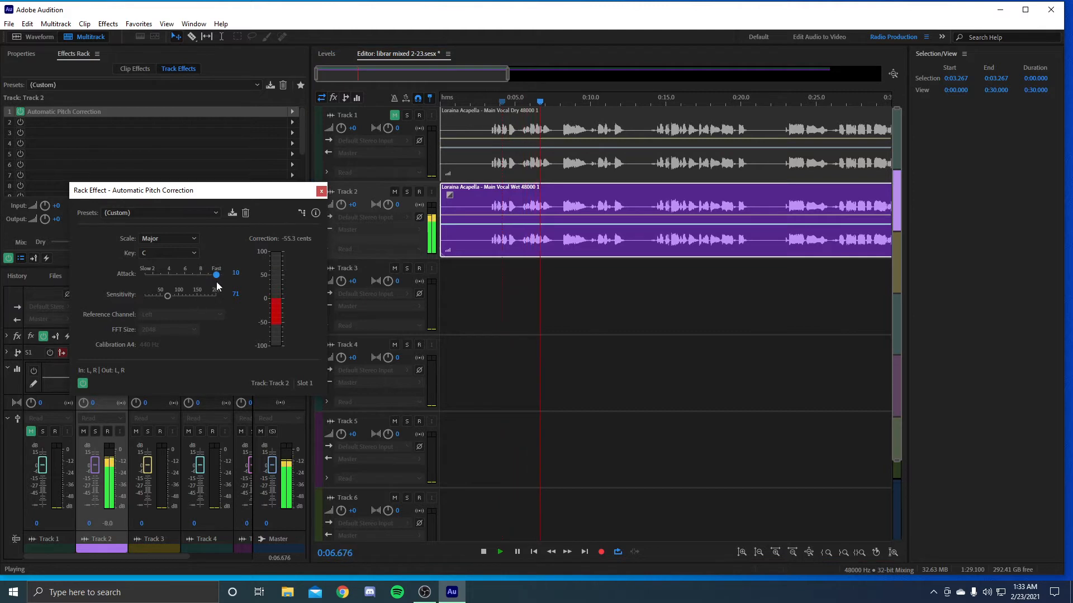
pyautogui.moveTo(202, 275); pyautogui.dragTo(211, 275)
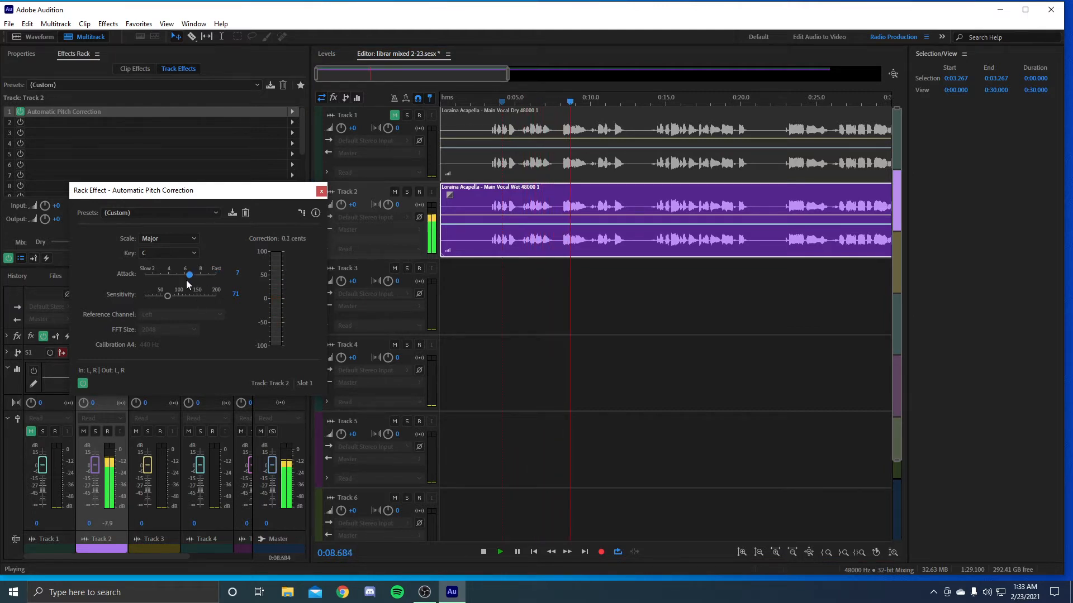
pyautogui.press('space')
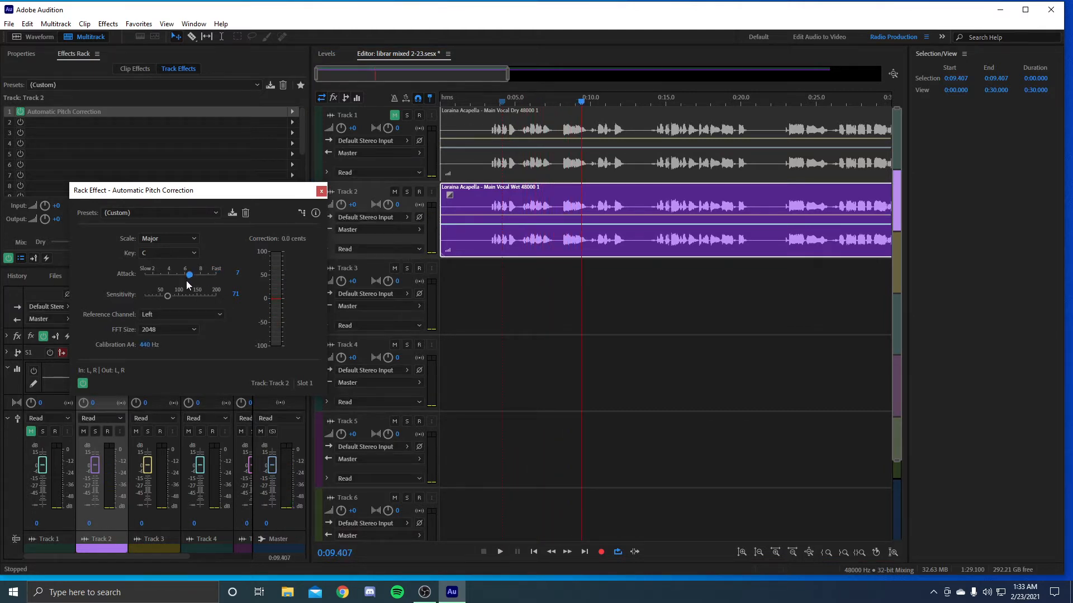
# Close the effect window and remove Automatic Pitch Correction from Track 2
pyautogui.click(322, 192)
pyautogui.click(93, 115)
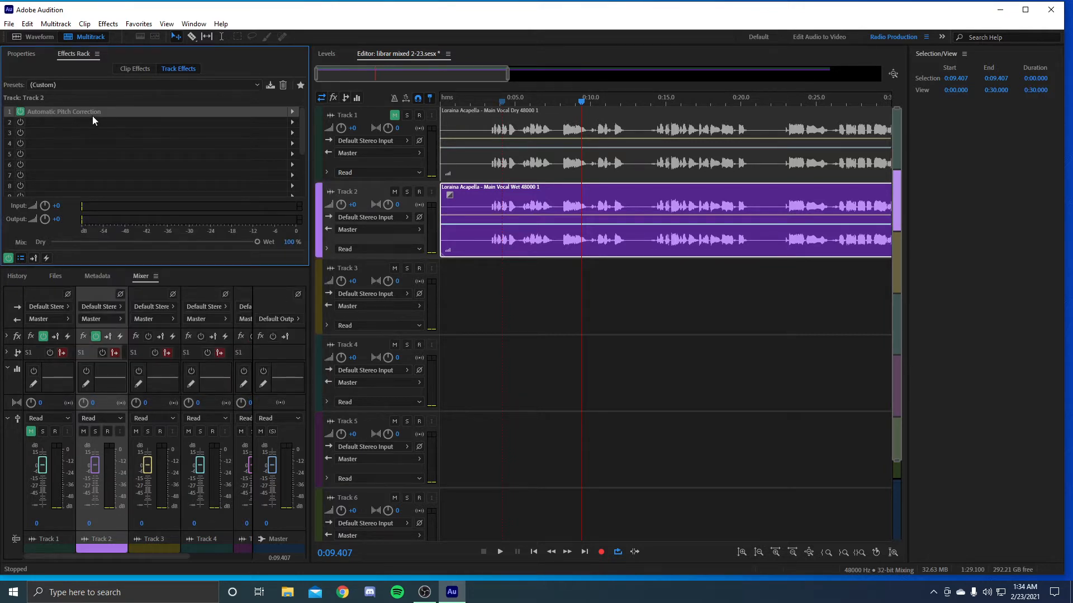
pyautogui.press('Delete')
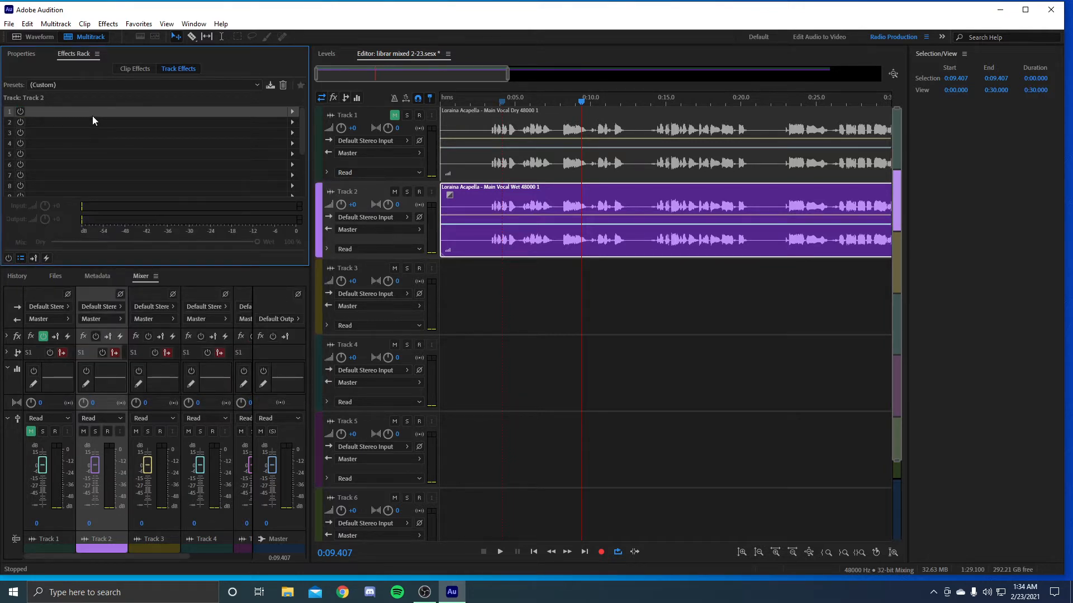
# Select Track 1's vocal clip and add Dynamics Processing to the track's second effect slot
pyautogui.click(546, 147)
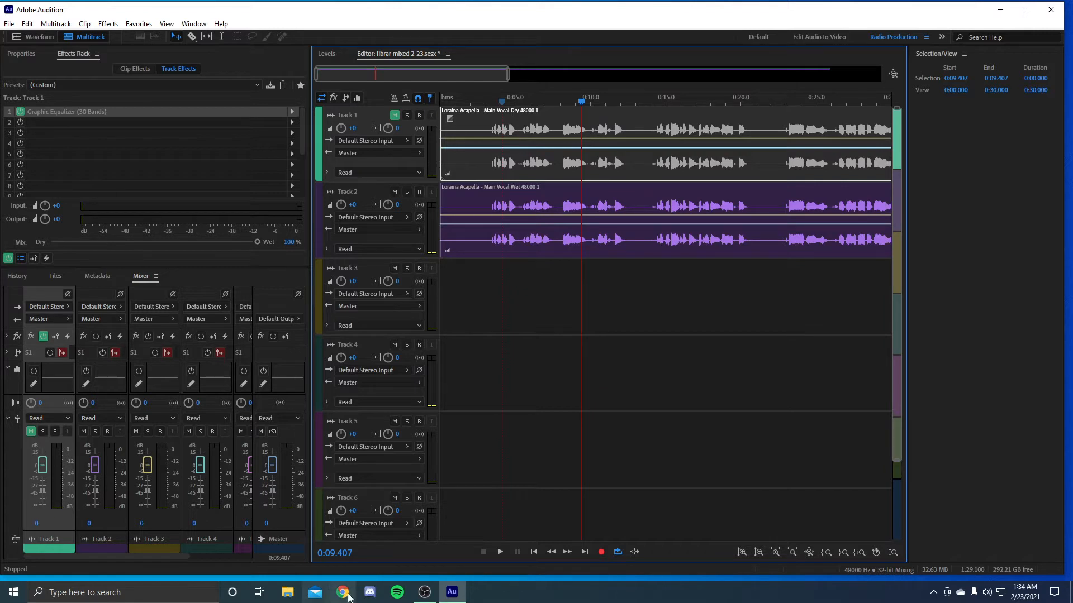
pyautogui.click(279, 124)
pyautogui.click(292, 124)
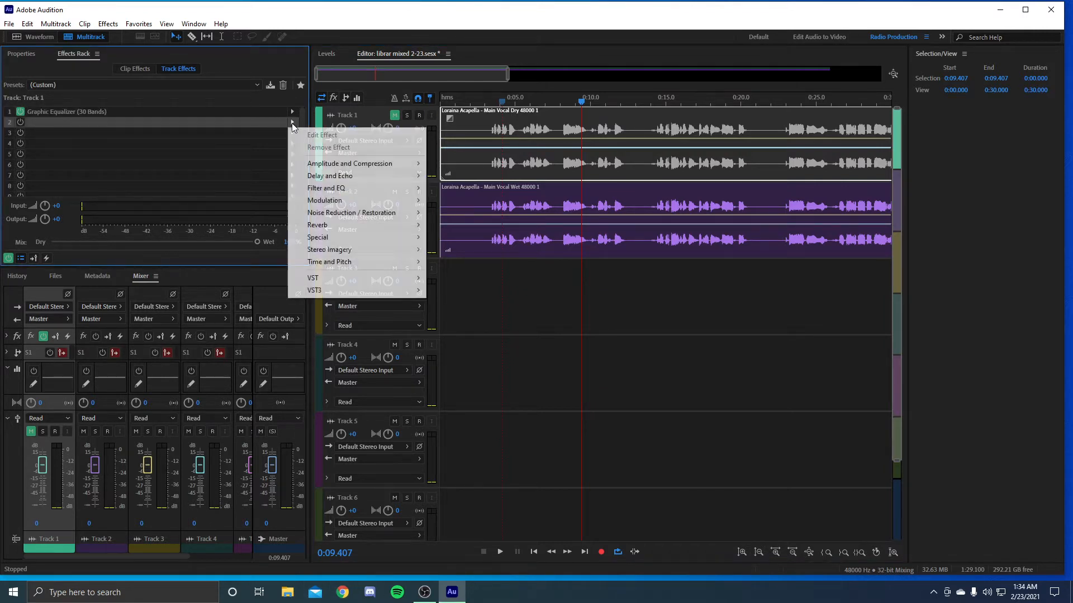
pyautogui.moveTo(330, 166)
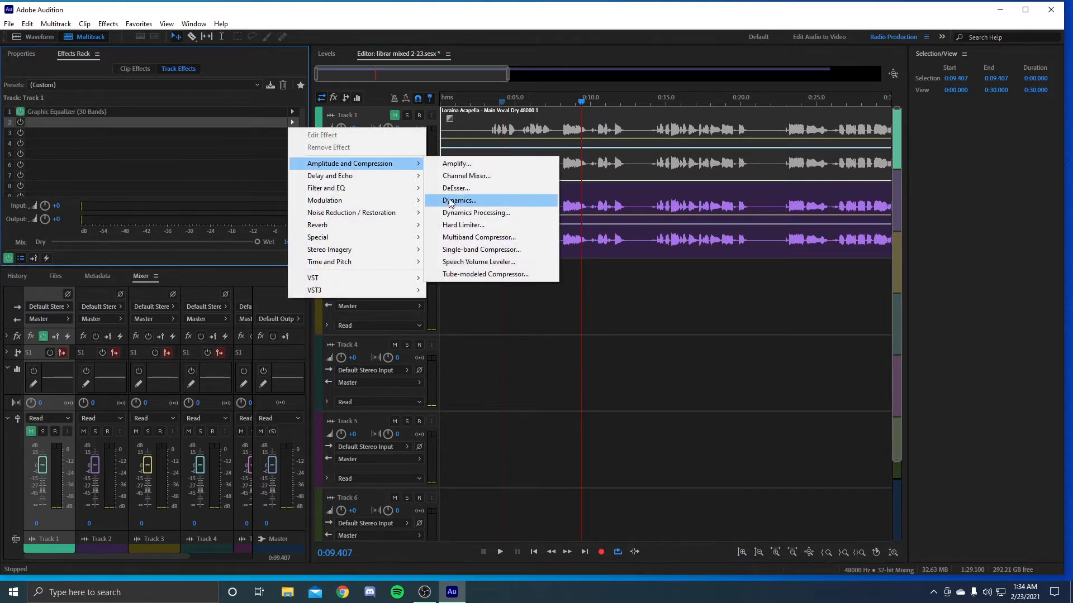
pyautogui.click(470, 213)
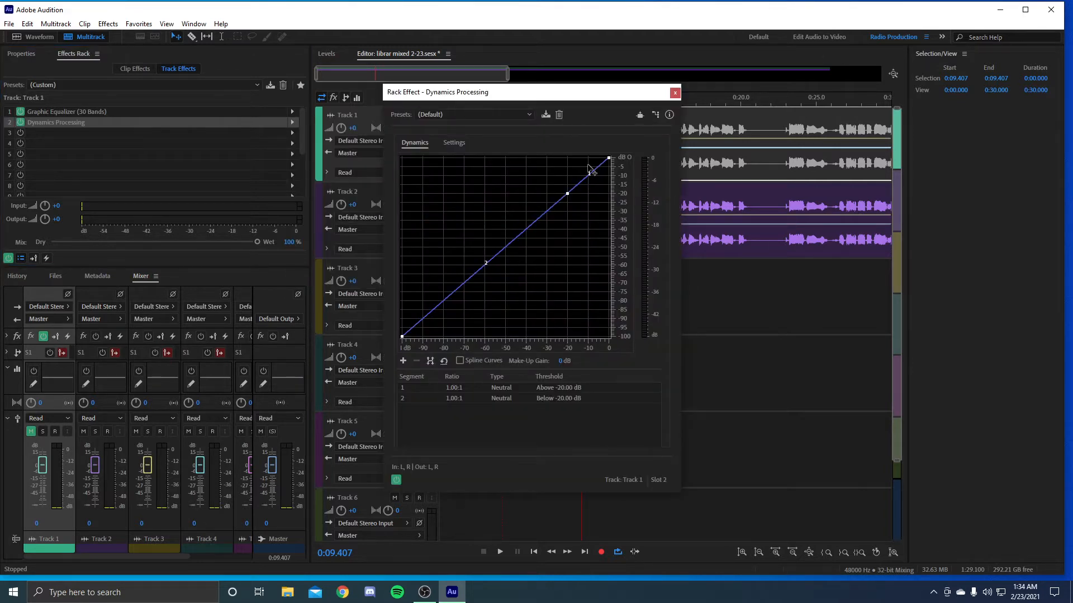
# Stop the playback check, unmute Track 1 and mute Track 2
pyautogui.press('space')
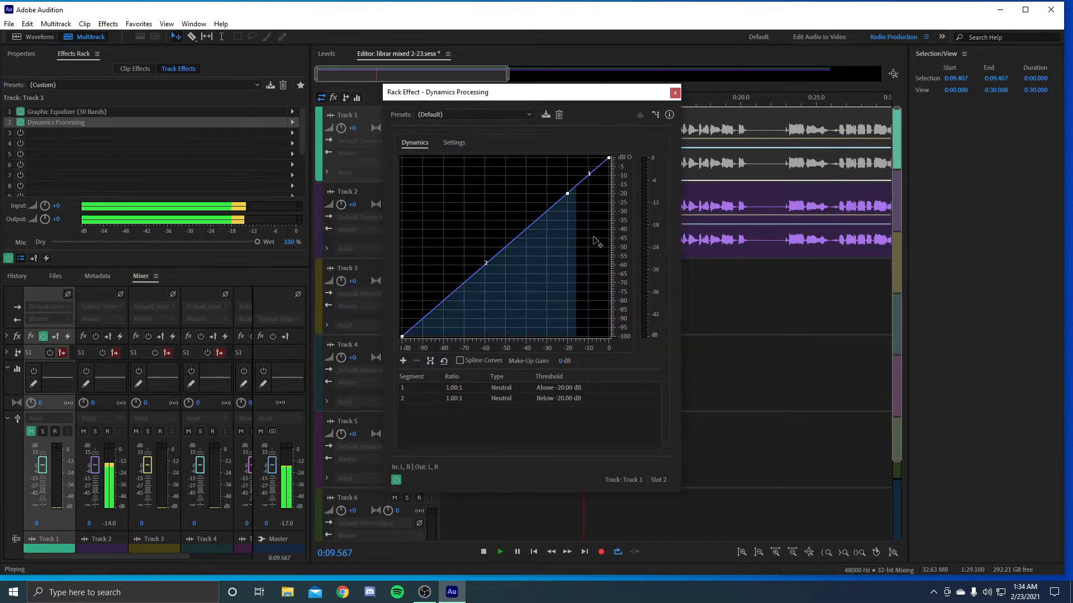
pyautogui.moveTo(552, 88); pyautogui.dragTo(542, 343)
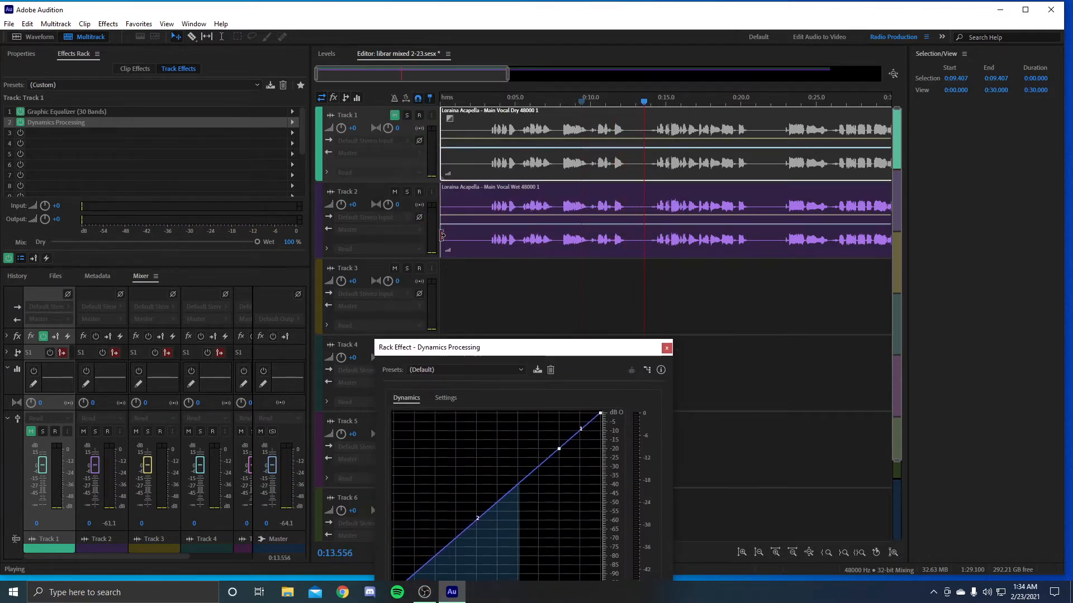
pyautogui.click(517, 308)
pyautogui.press('space')
pyautogui.click(395, 115)
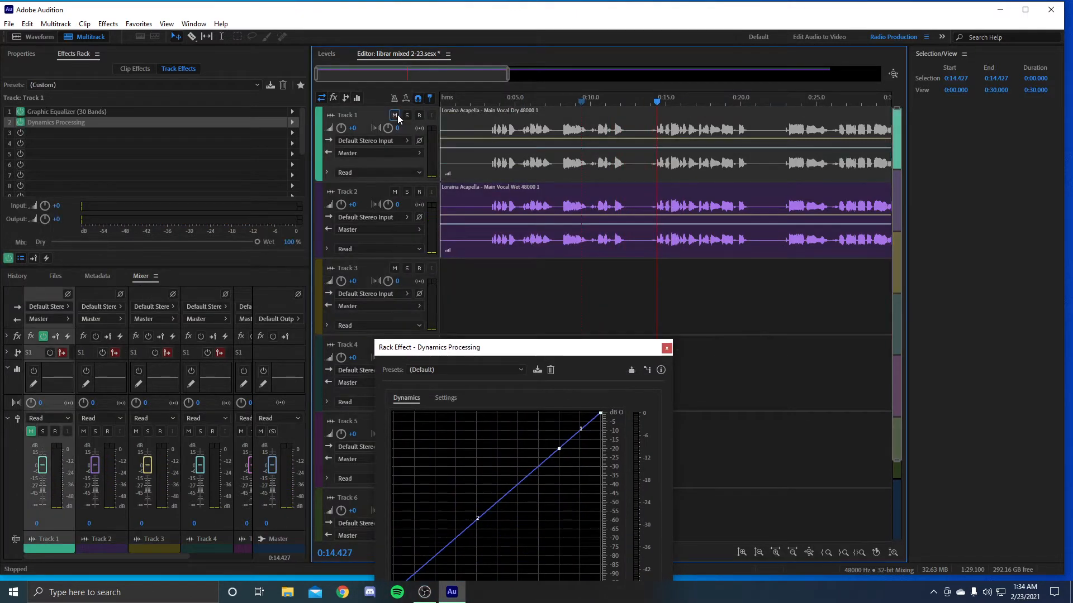
pyautogui.click(394, 192)
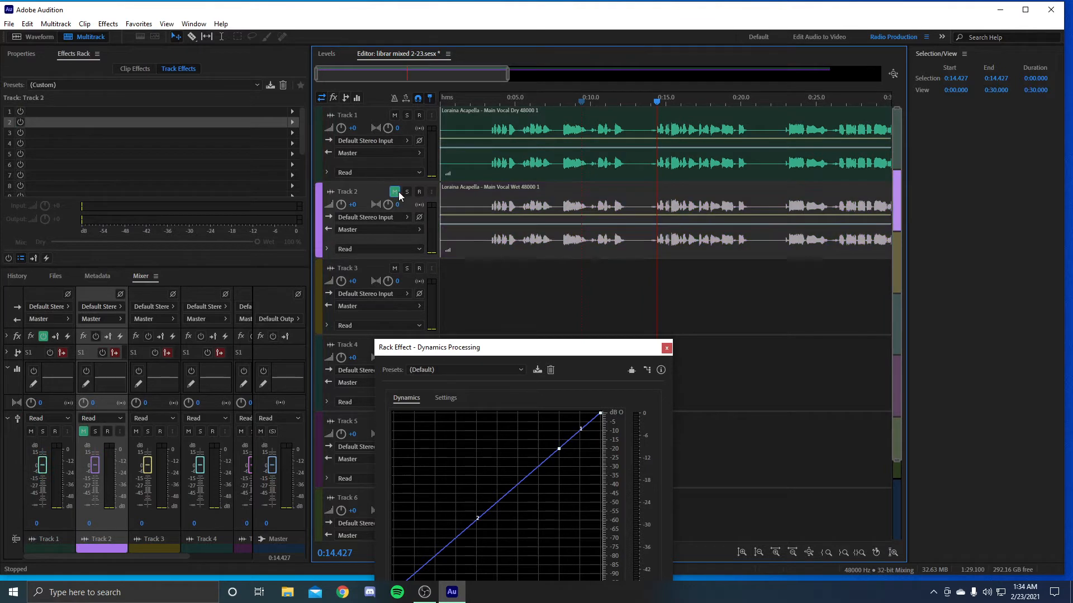
# Play Track 1 from about 0:02.9 and bypass its Dynamics Processing effect during playback
pyautogui.click(484, 101)
pyautogui.moveTo(531, 357); pyautogui.dragTo(511, 332)
pyautogui.click(509, 156)
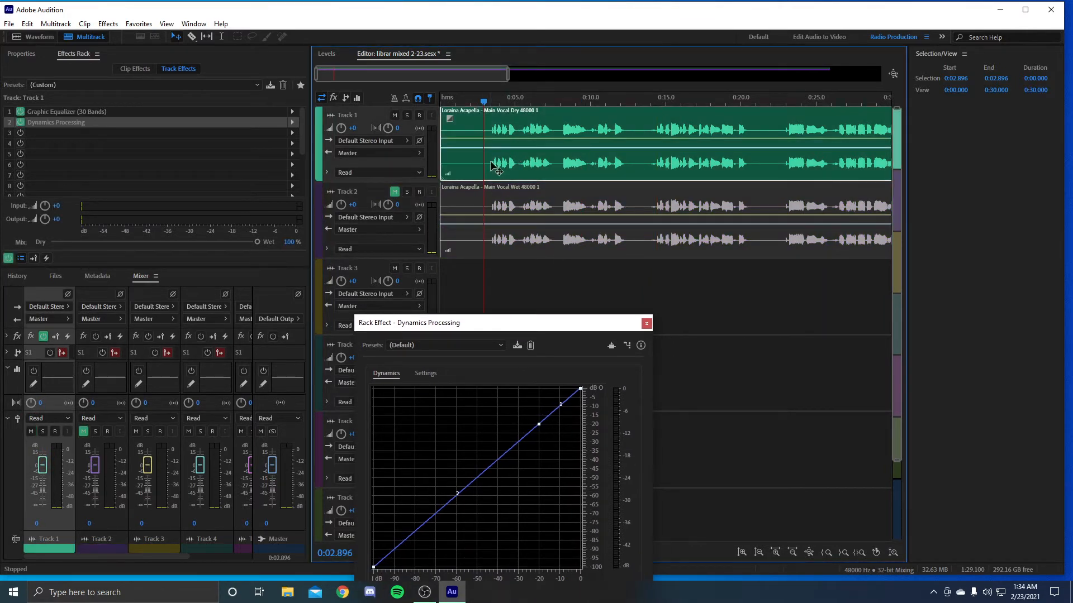
pyautogui.press('space')
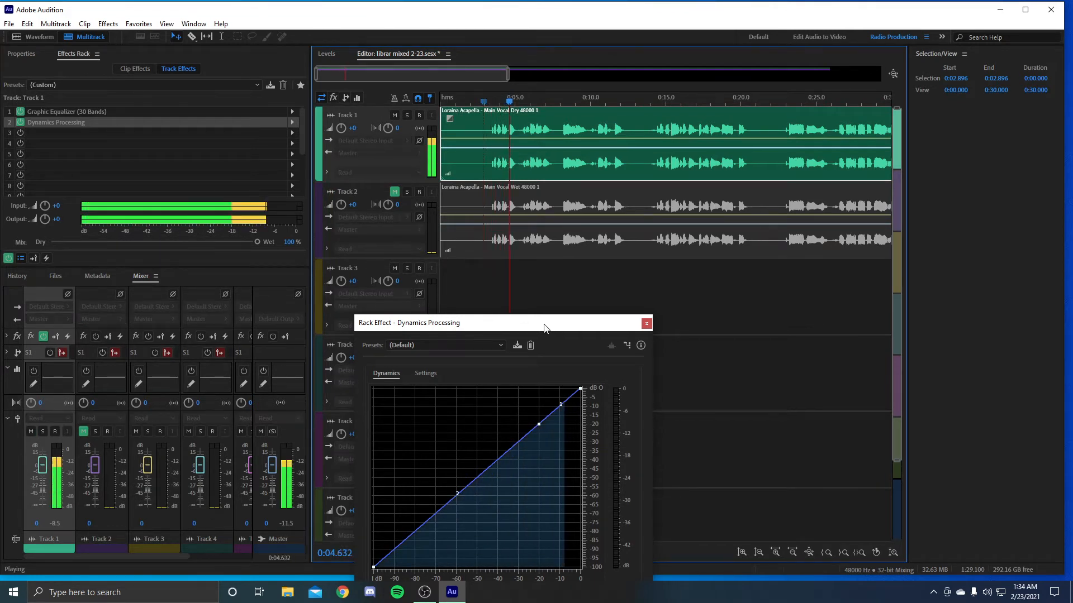
pyautogui.moveTo(550, 325); pyautogui.dragTo(421, 105)
pyautogui.click(293, 495)
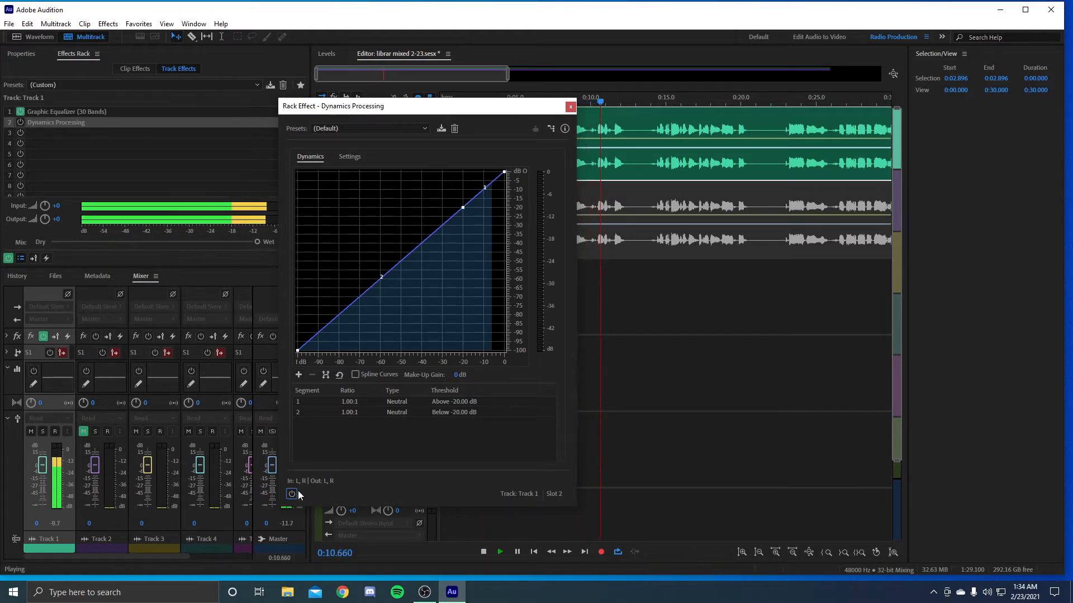
pyautogui.press('space')
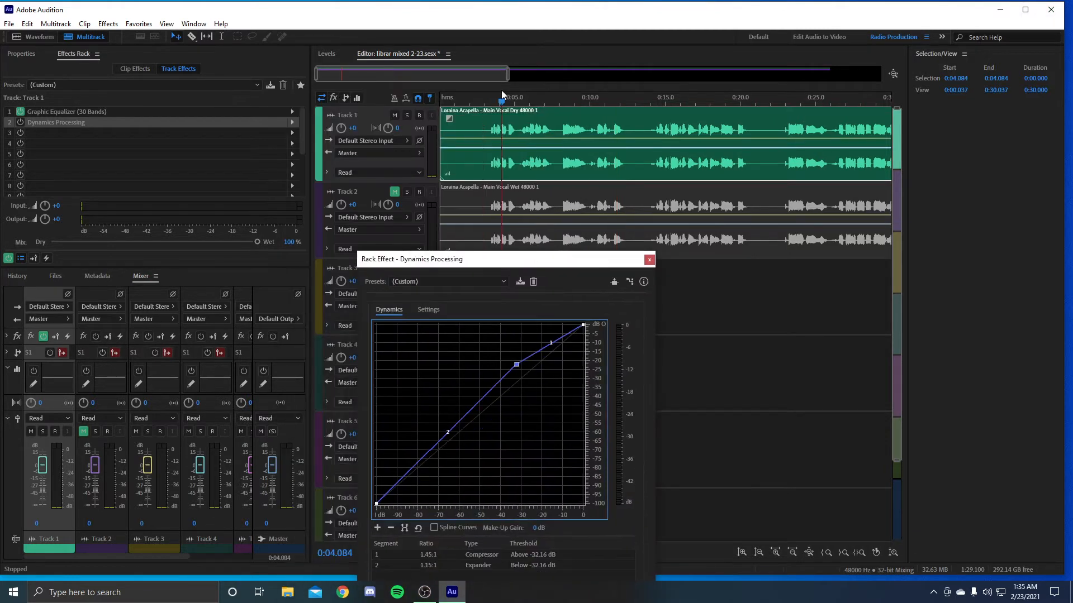
# Reshape Track 1's dynamics curve during playback, with curve points at input levels of about -83.5 dB and -26.2 dB
pyautogui.click(501, 89)
pyautogui.press('space')
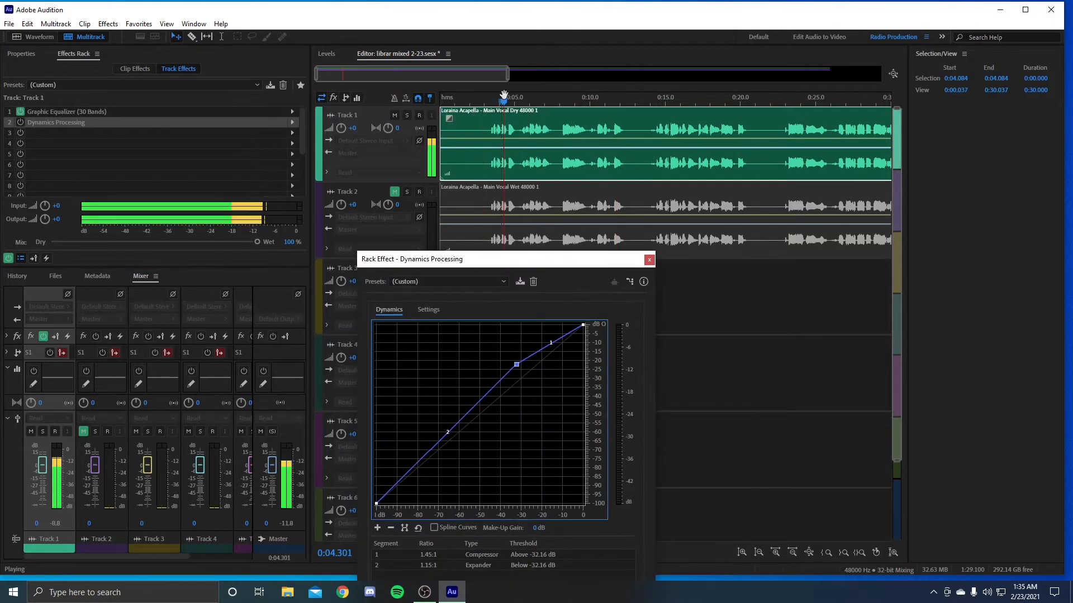
pyautogui.moveTo(519, 365); pyautogui.dragTo(411, 443)
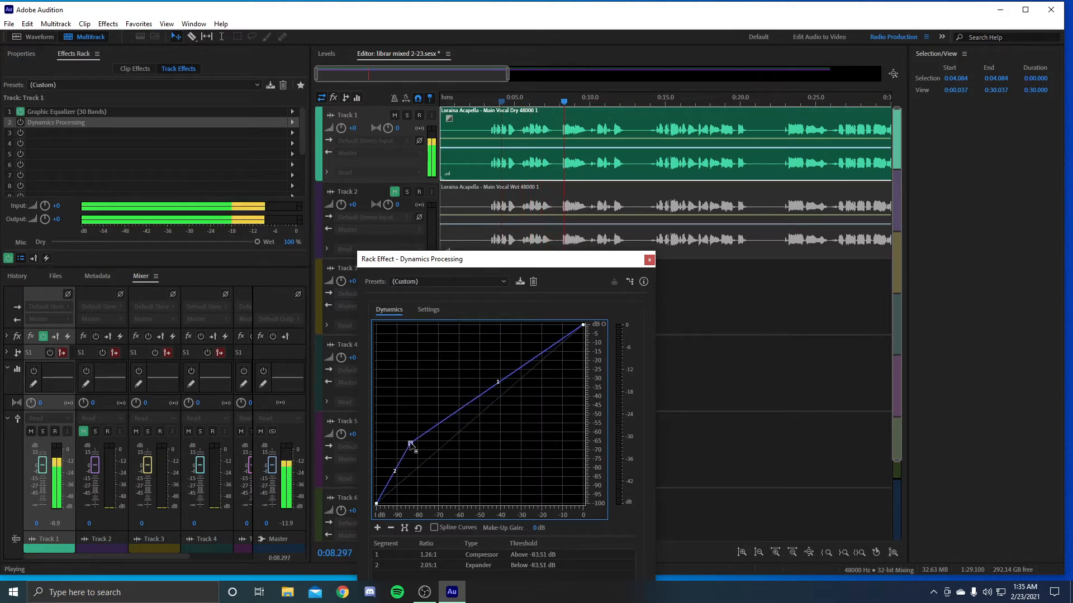
pyautogui.press('space')
pyautogui.click(494, 102)
pyautogui.press('space')
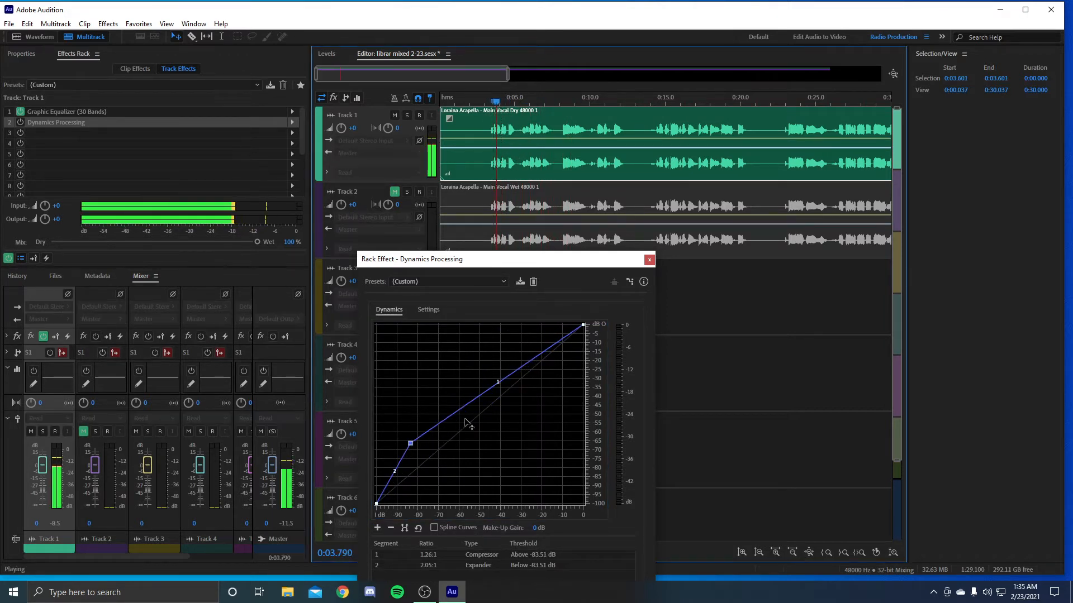
pyautogui.moveTo(500, 382); pyautogui.dragTo(529, 400)
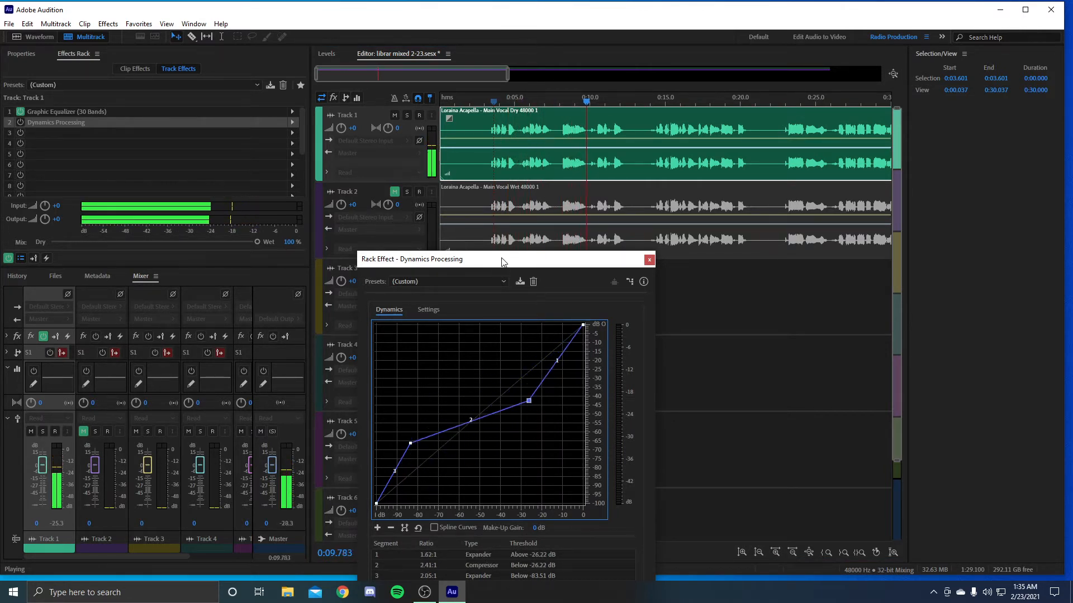
# Enable Dynamics Processing, replay from about 0:03.68 and drag a curve point to an input level of about -18.1 dB
pyautogui.moveTo(503, 261); pyautogui.dragTo(444, 140)
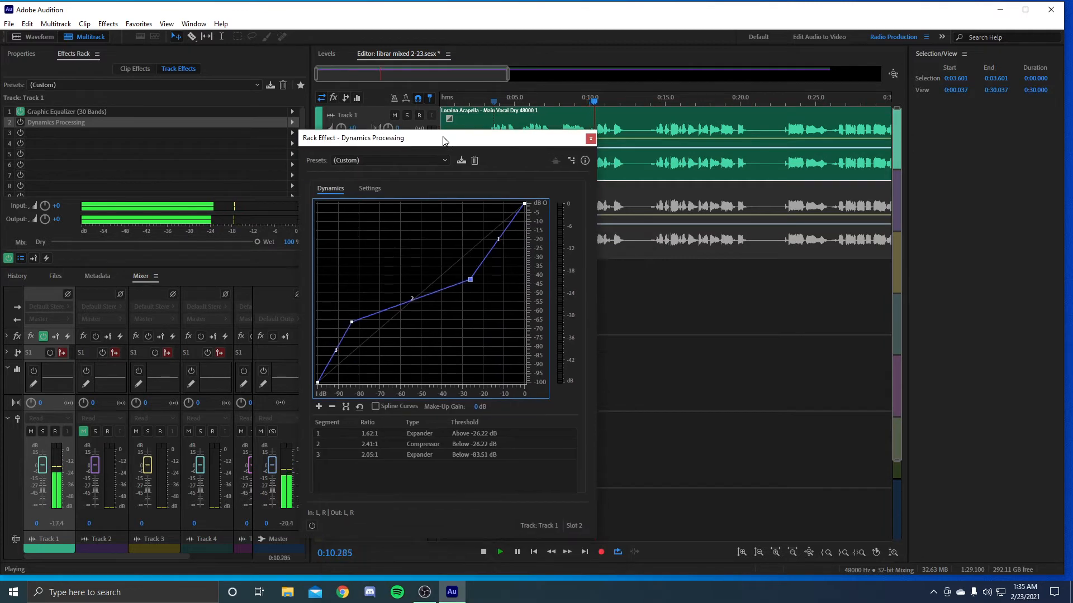
pyautogui.click(313, 526)
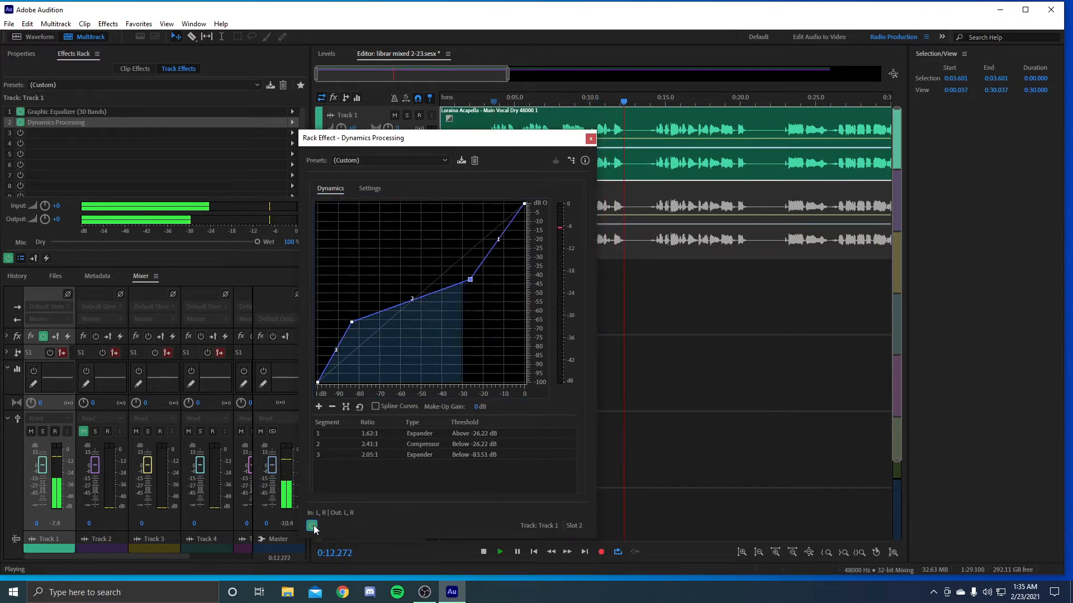
pyautogui.click(495, 104)
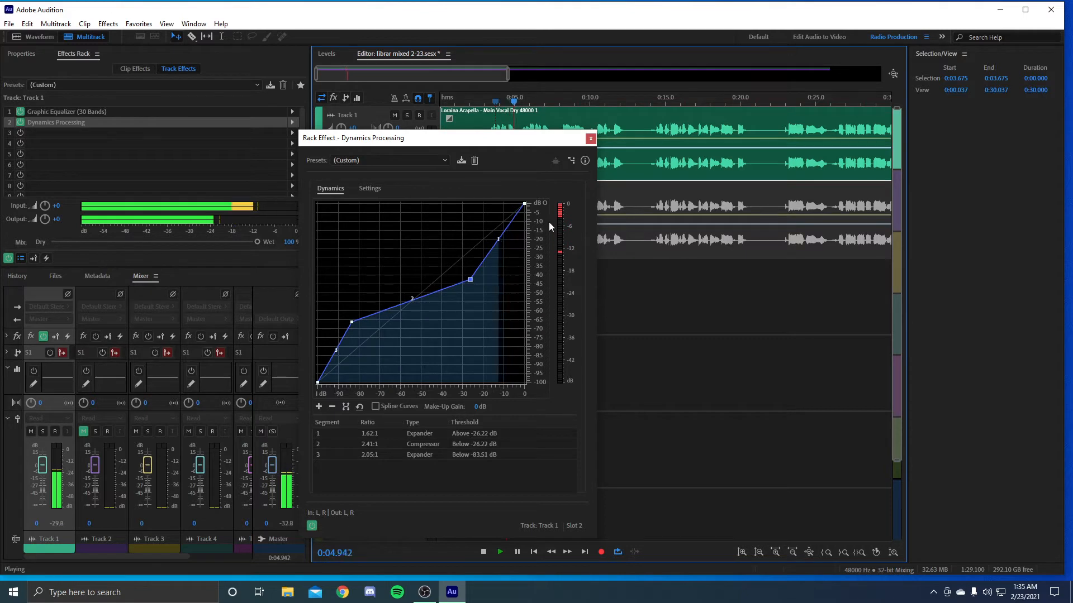
pyautogui.moveTo(471, 281); pyautogui.dragTo(487, 237)
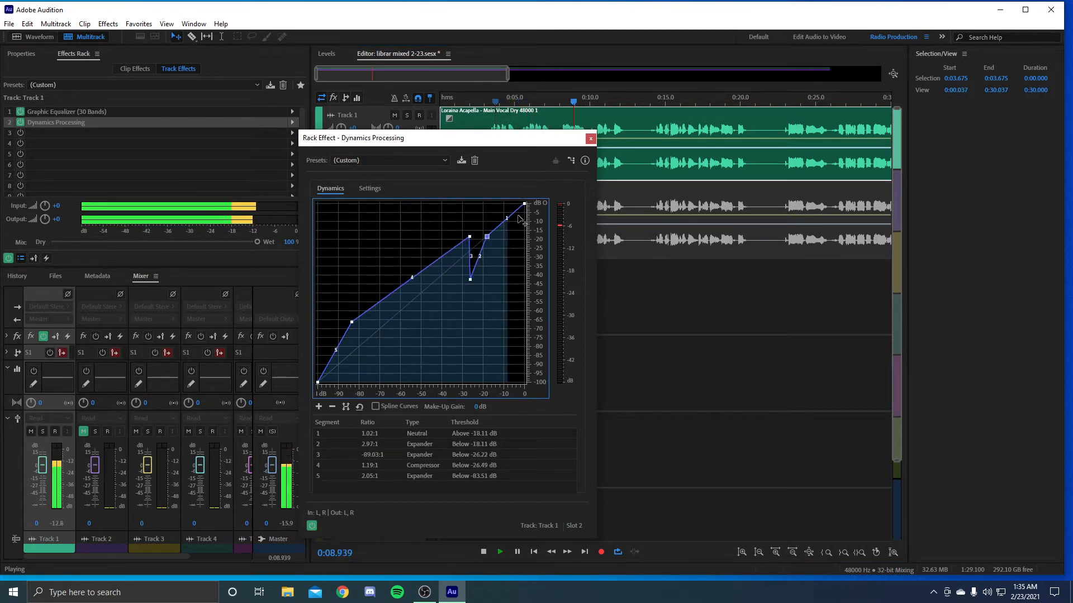
pyautogui.press('space')
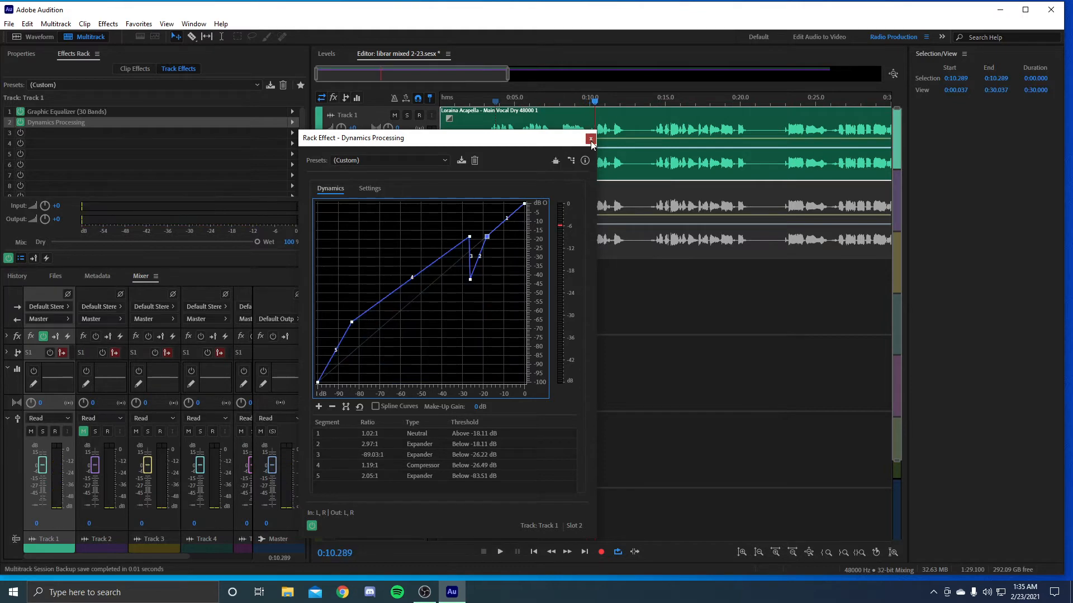
# Close the dynamics window and remove Dynamics Processing from Track 1
pyautogui.click(590, 138)
pyautogui.click(120, 120)
pyautogui.press('Delete')
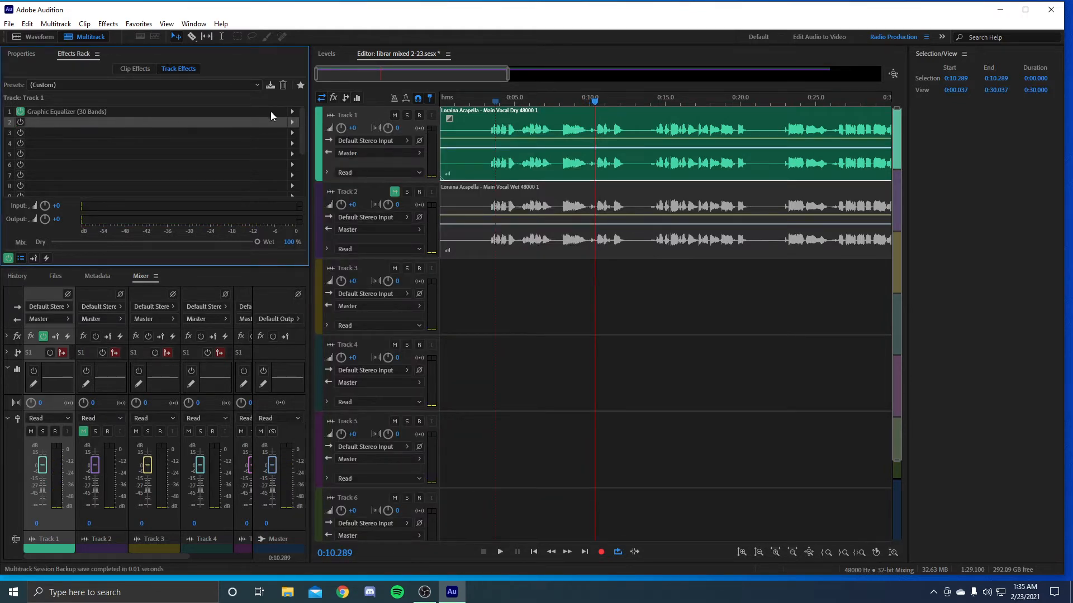
# Add a fresh Dynamics Processing effect to Track 1's second effect slot and briefly play the track
pyautogui.click(291, 122)
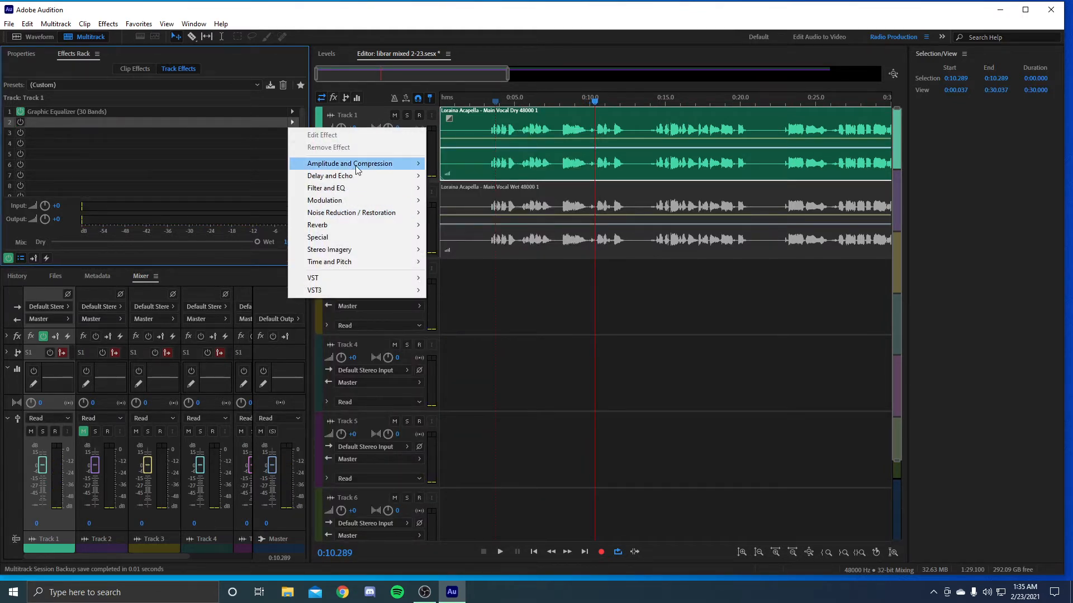
pyautogui.click(476, 213)
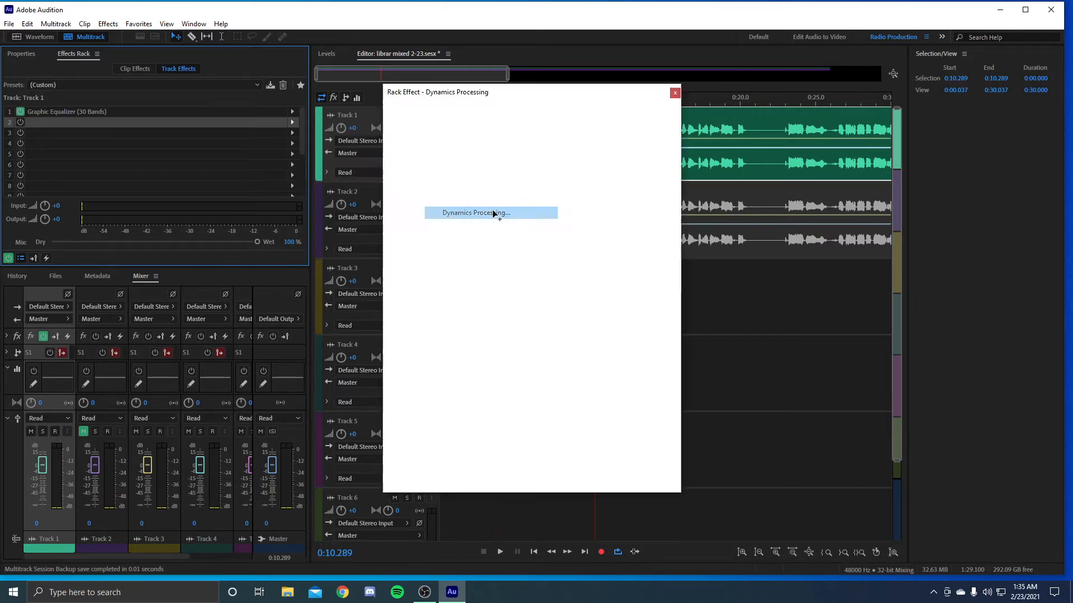
pyautogui.press('space')
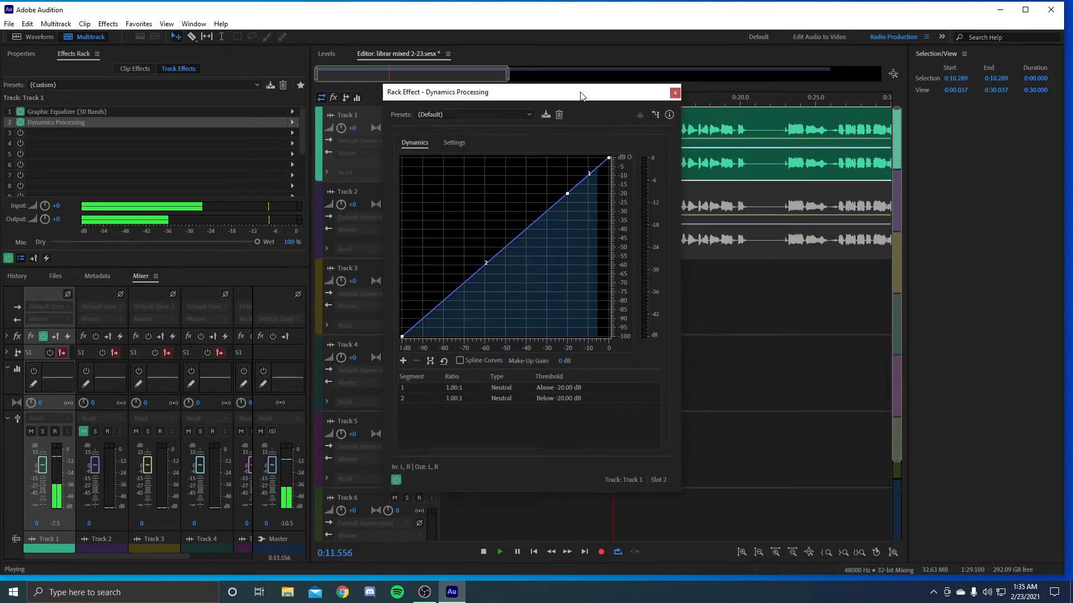
pyautogui.press('space')
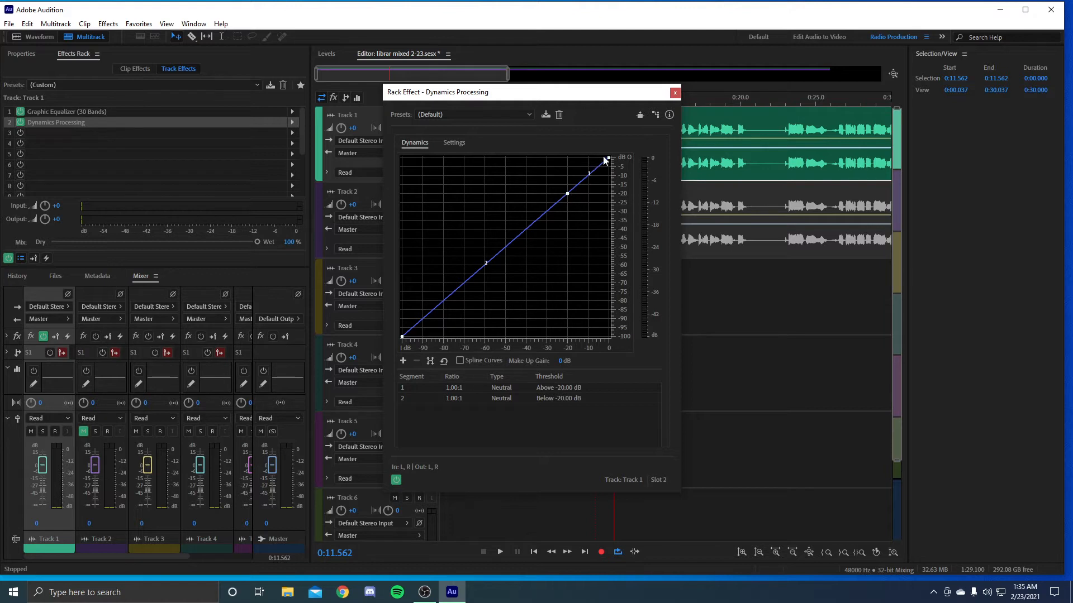
# Shape the dynamics curve with points at about -14, -46.5 and -81 dB, lower its upper end, raise its lower end and play it briefly
pyautogui.moveTo(608, 158); pyautogui.dragTo(507, 243)
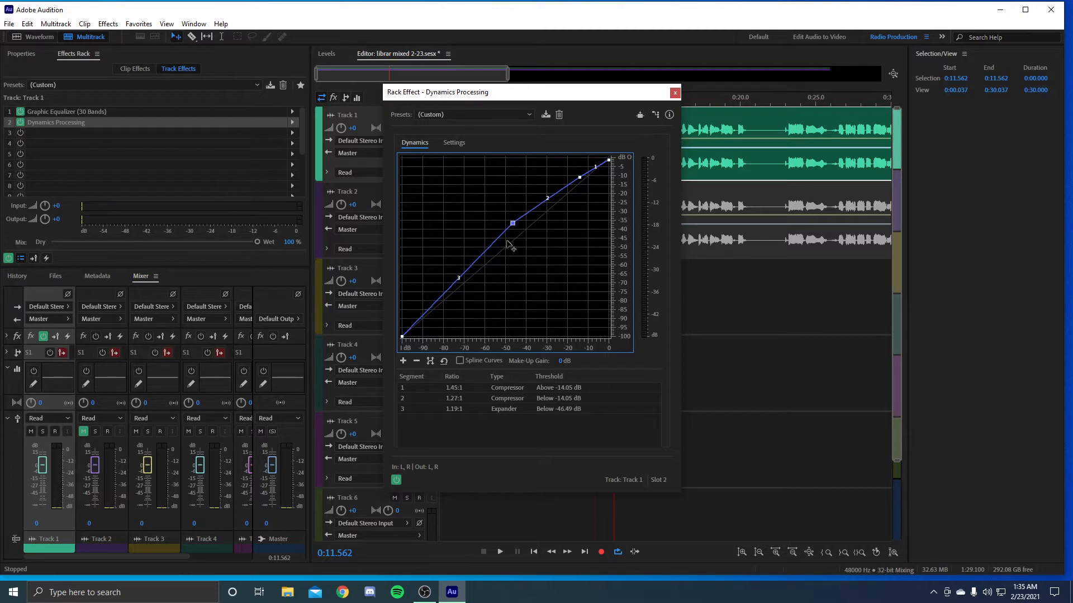
pyautogui.click(403, 336)
pyautogui.moveTo(419, 339)
pyautogui.mouseDown()
pyautogui.moveTo(452, 317)
pyautogui.moveTo(428, 322)
pyautogui.mouseUp()
pyautogui.moveTo(420, 307); pyautogui.dragTo(442, 314)
pyautogui.moveTo(608, 161); pyautogui.dragTo(597, 179)
pyautogui.press('space')
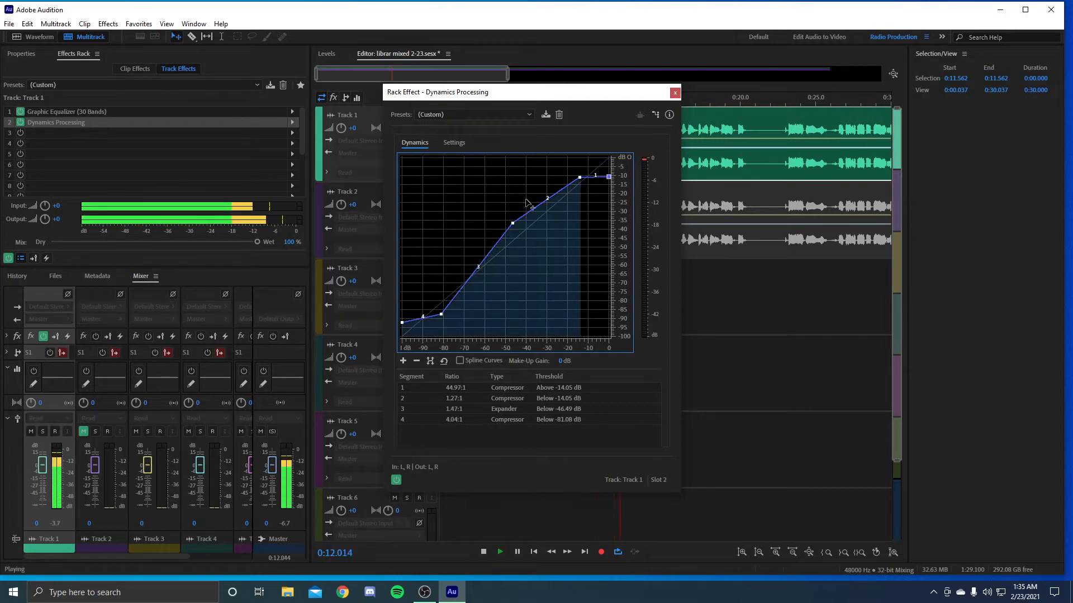
pyautogui.press('space')
pyautogui.moveTo(544, 97); pyautogui.dragTo(382, 225)
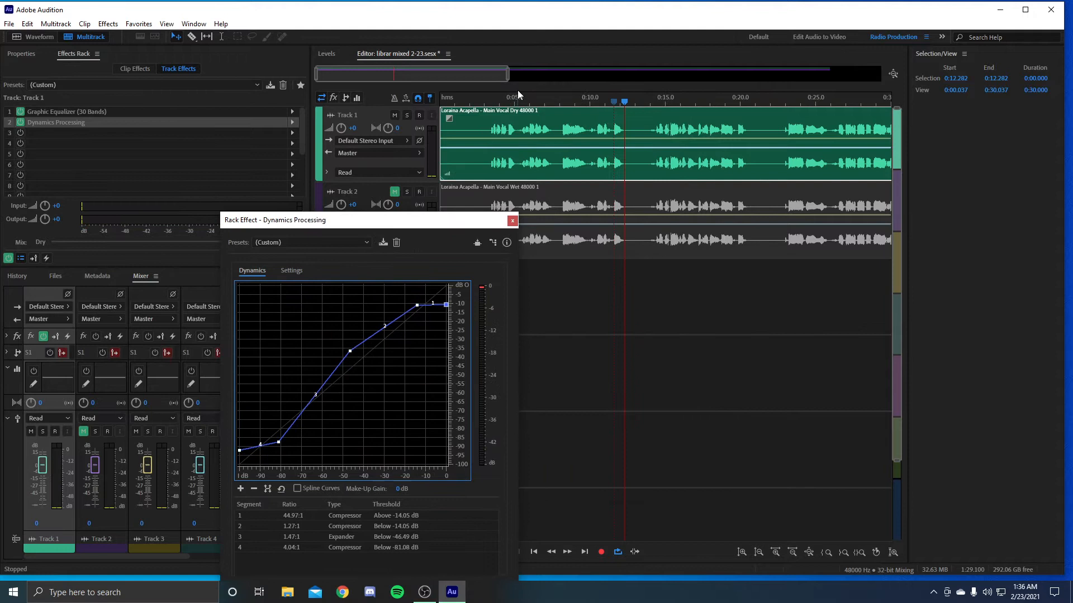
# Play Track 1 from about 0:03.1 through the current dynamics curve and reposition the Dynamics Processing window
pyautogui.click(487, 102)
pyautogui.press('space')
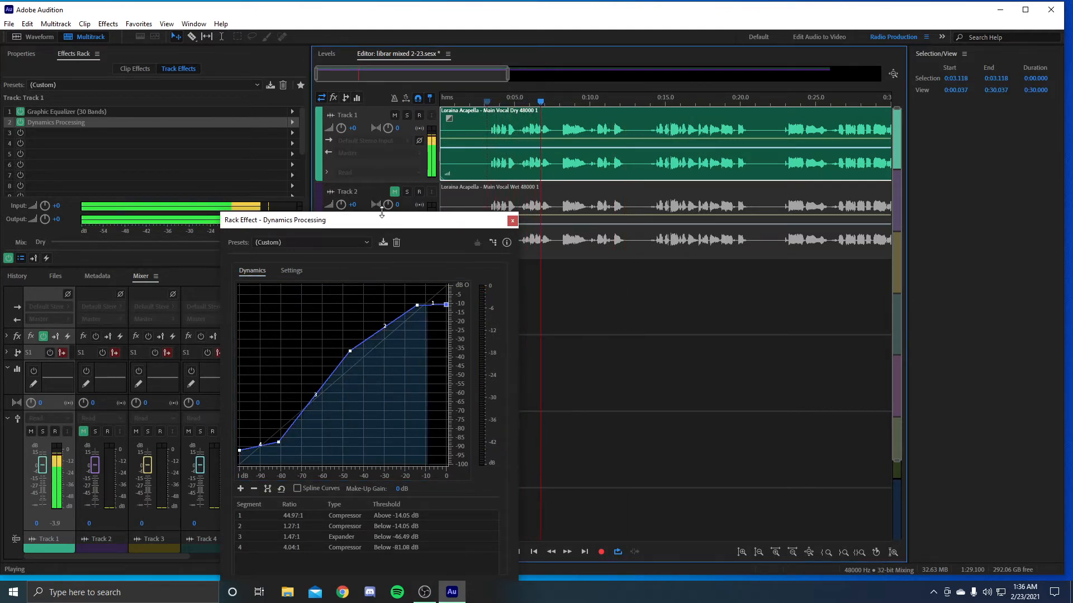
pyautogui.moveTo(382, 213); pyautogui.dragTo(397, 84)
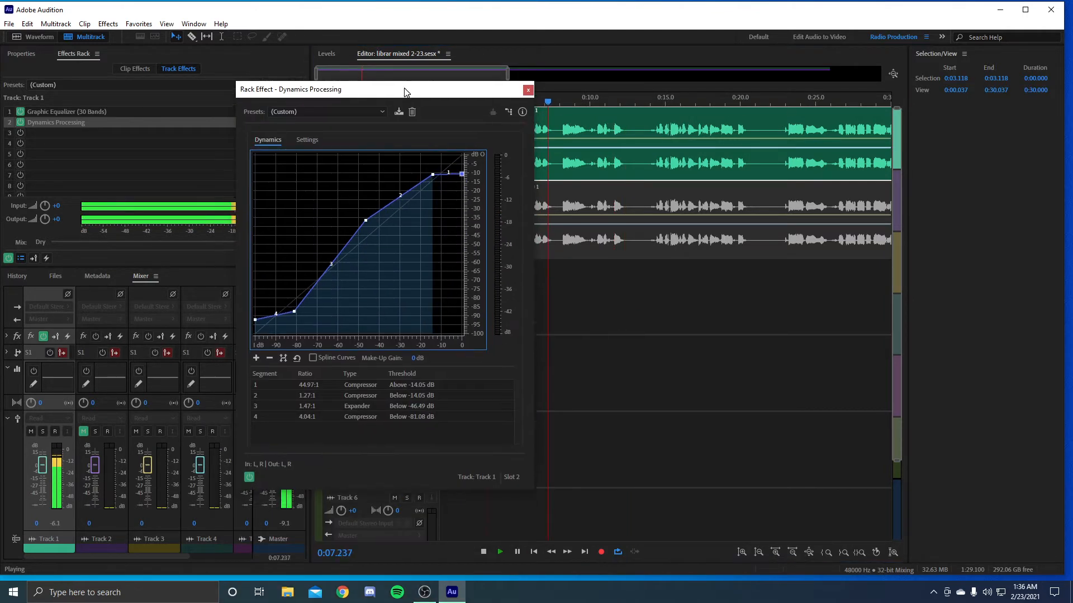
pyautogui.click(253, 476)
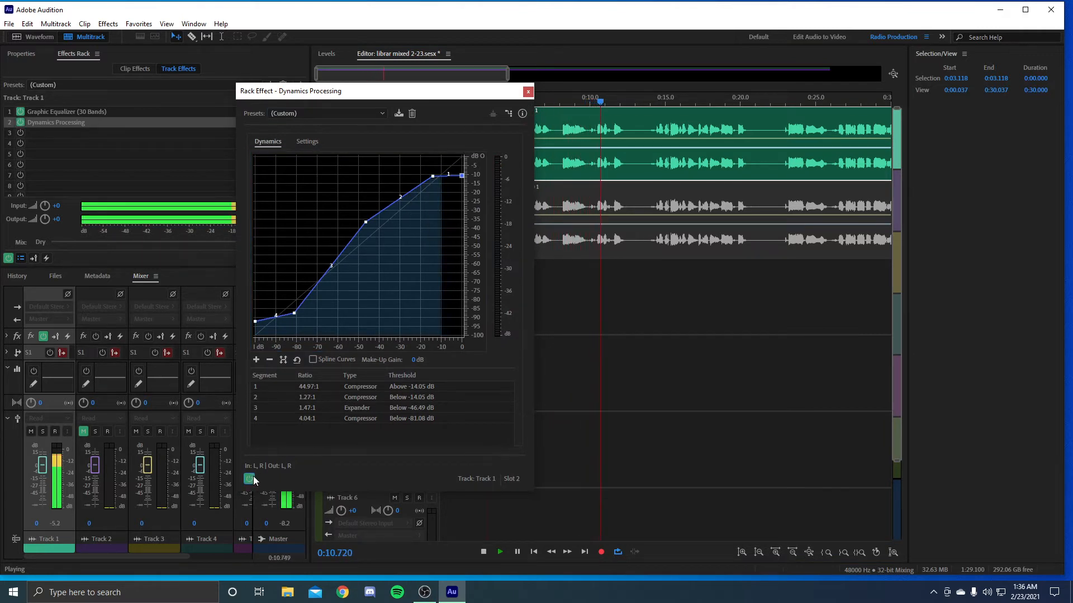
pyautogui.press('space')
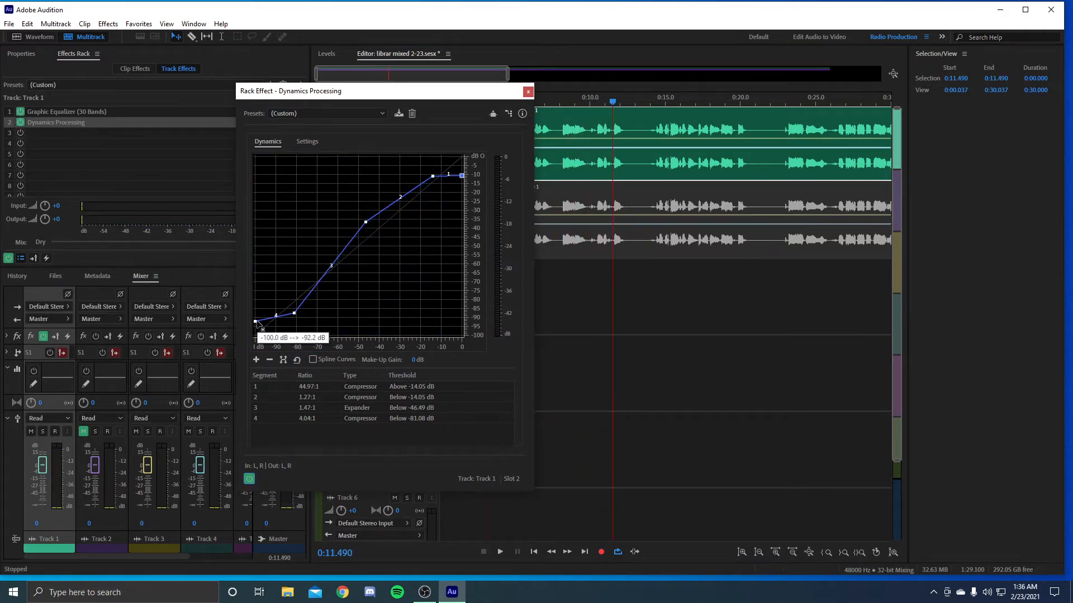
# Reshape the low end of the dynamics curve with points at about -90, -89.7 and -80.3 dB and play it briefly
pyautogui.moveTo(265, 320); pyautogui.dragTo(296, 295)
pyautogui.press('space')
pyautogui.press('space')
pyautogui.press('space')
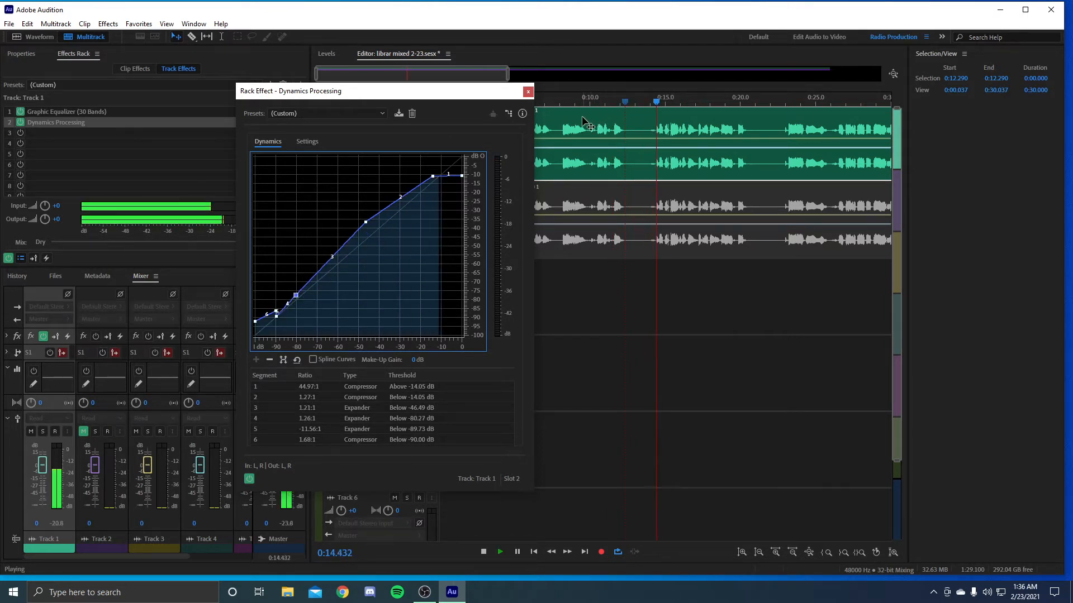
pyautogui.moveTo(453, 91); pyautogui.dragTo(577, 192)
pyautogui.press('space')
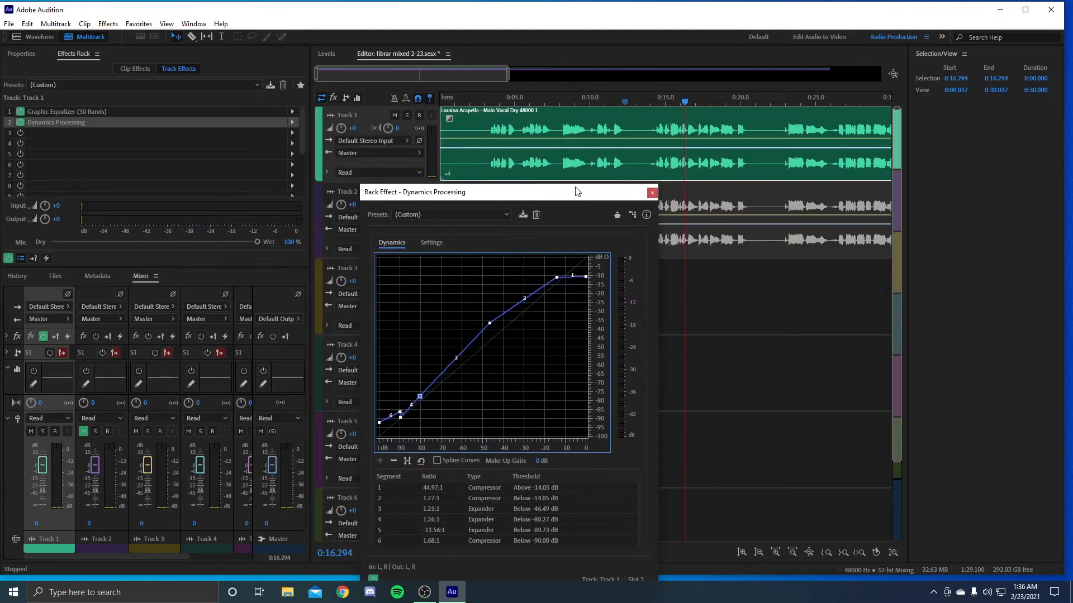
# Replay Track 1 from about 0:03.9 with the reshaped curve and close the Dynamics Processing window
pyautogui.click(498, 99)
pyautogui.press('space')
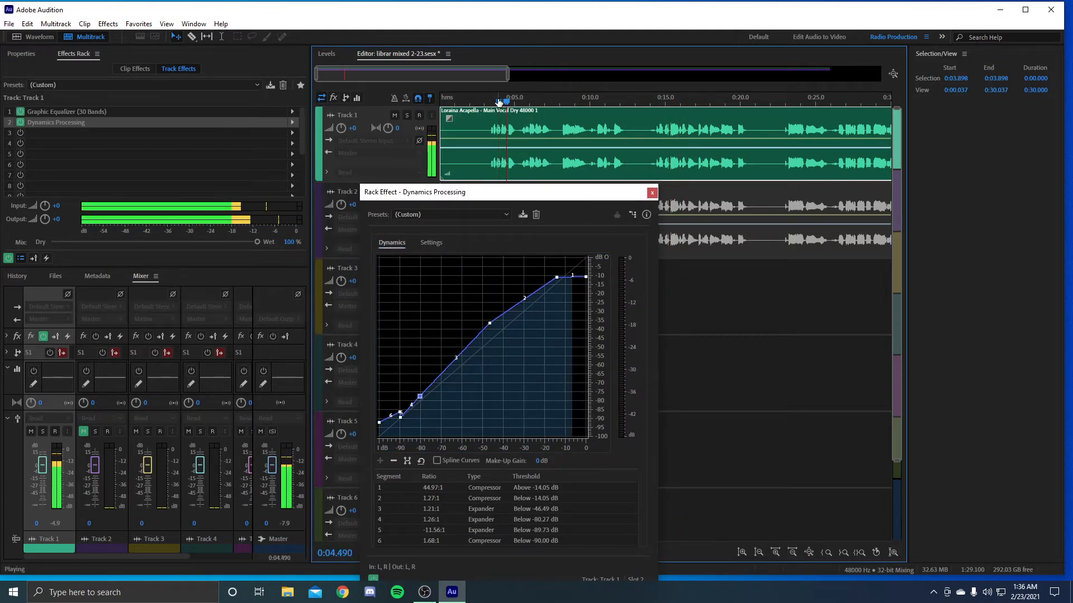
pyautogui.press('space')
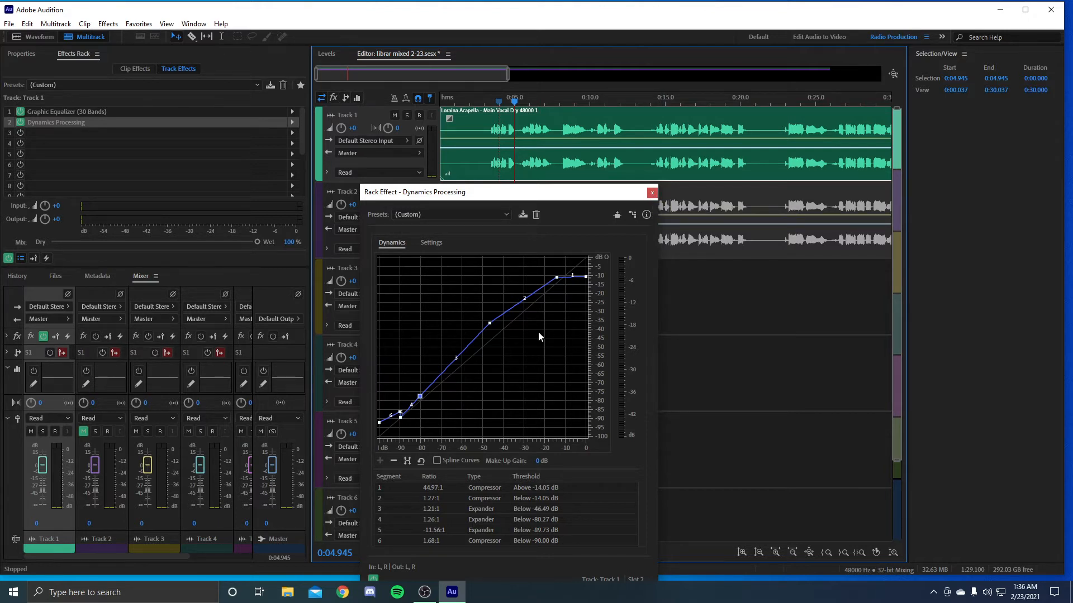
pyautogui.click(651, 193)
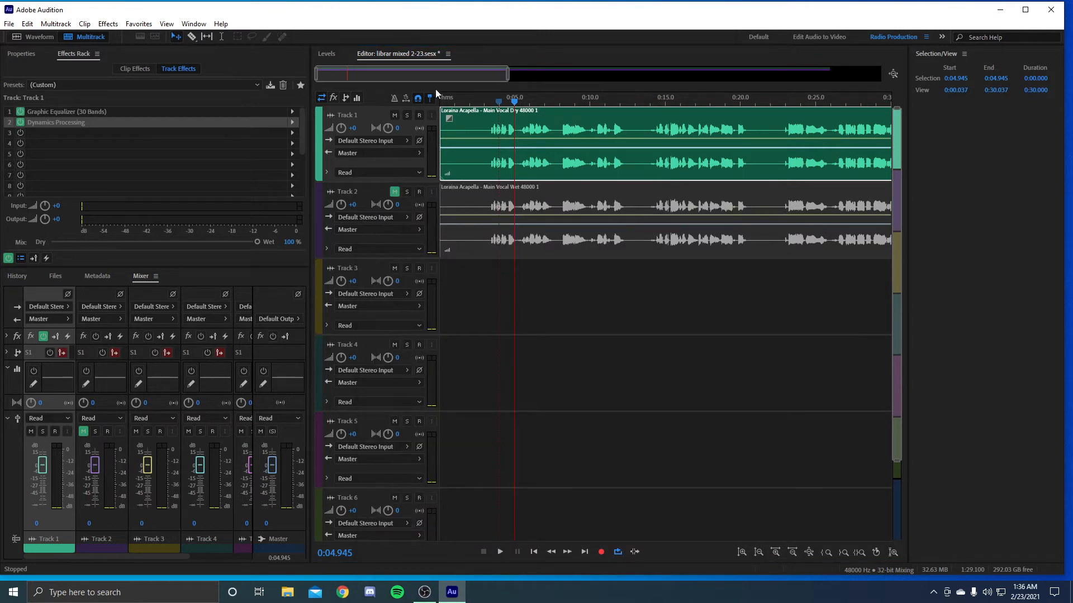
pyautogui.click(500, 104)
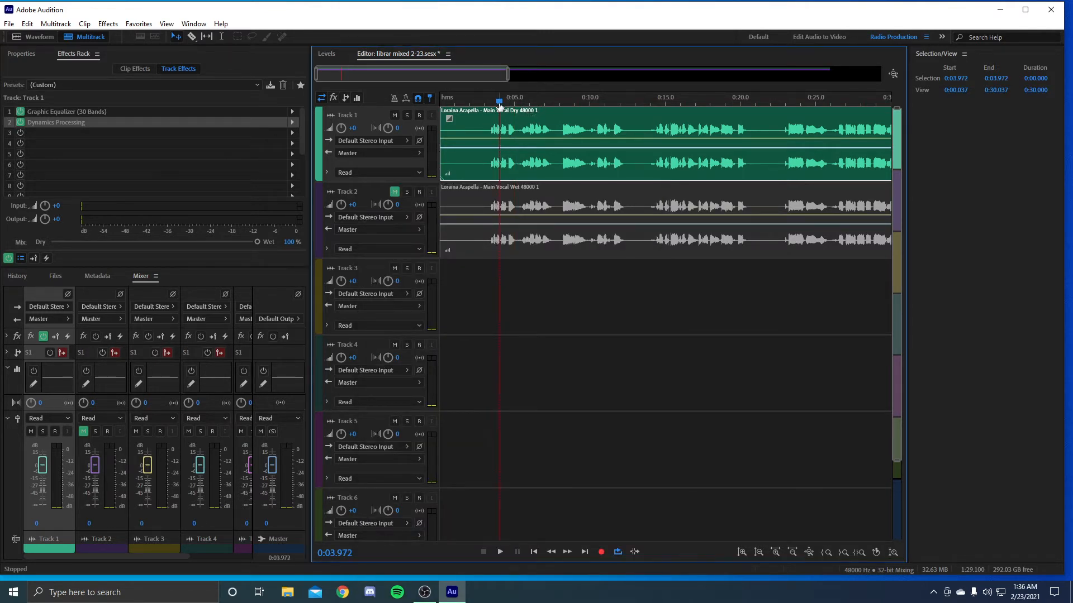
pyautogui.click(112, 133)
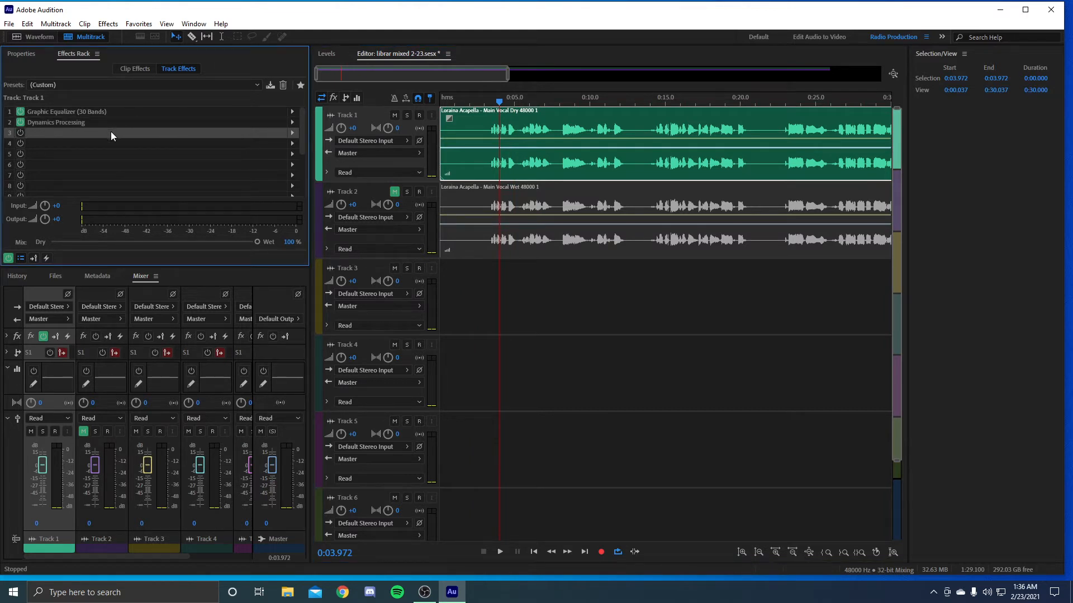
pyautogui.click(290, 132)
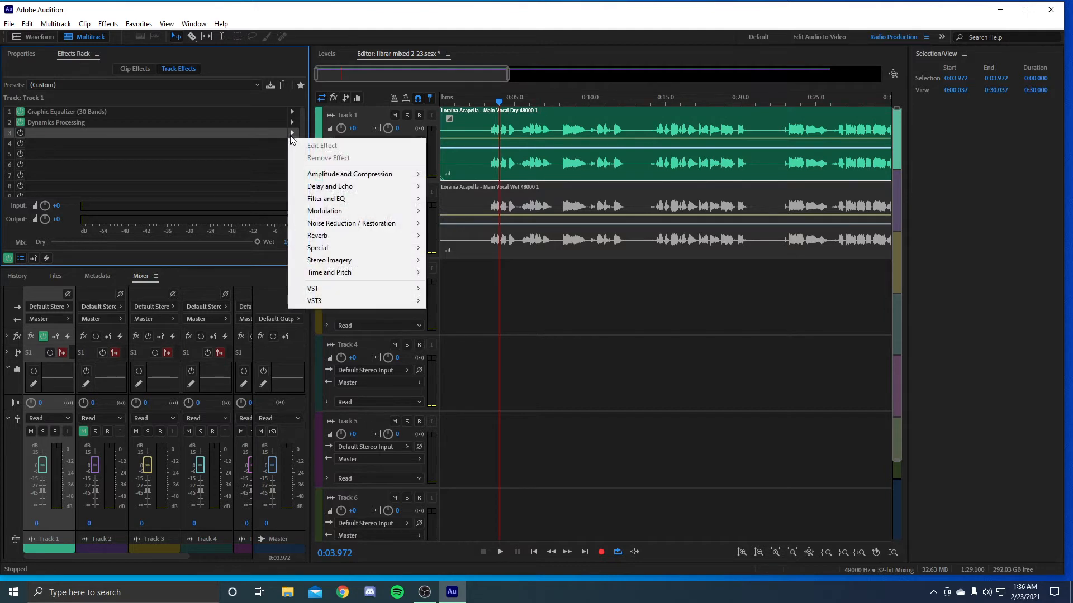
pyautogui.moveTo(331, 177)
pyautogui.click(522, 237)
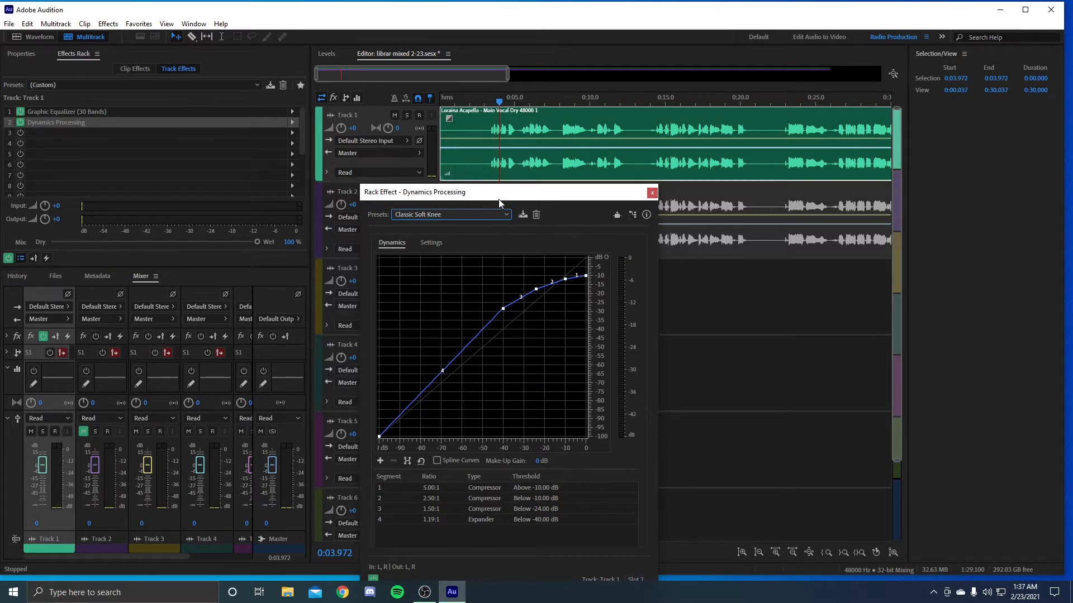
# Play Track 1 twice from about 0:03.5 with the Classic Soft Knee dynamics preset and close the effect window
pyautogui.moveTo(501, 203); pyautogui.dragTo(481, 167)
pyautogui.click(493, 102)
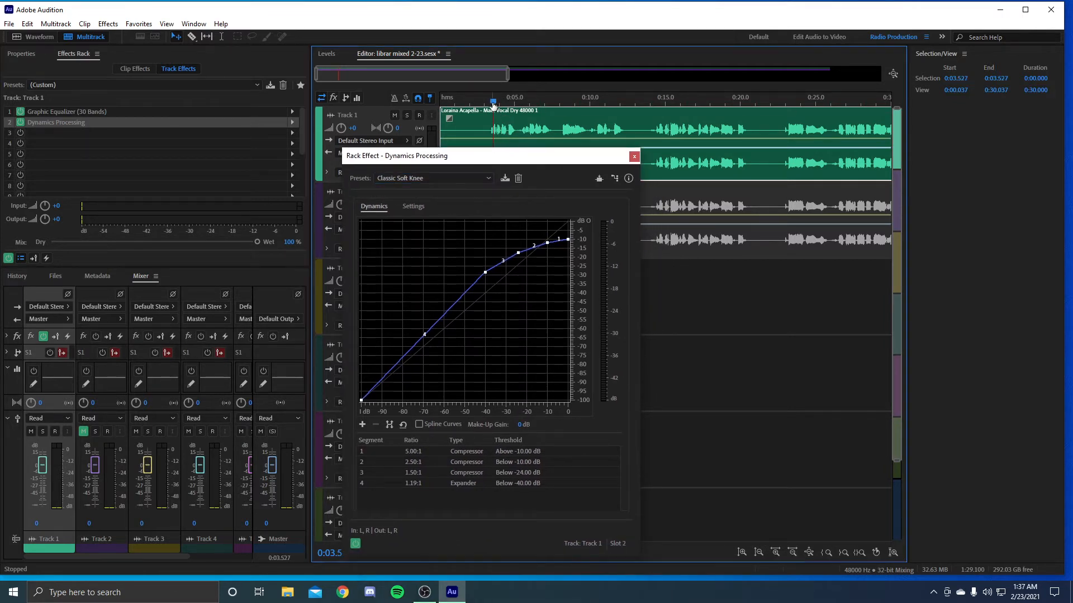
pyautogui.press('space')
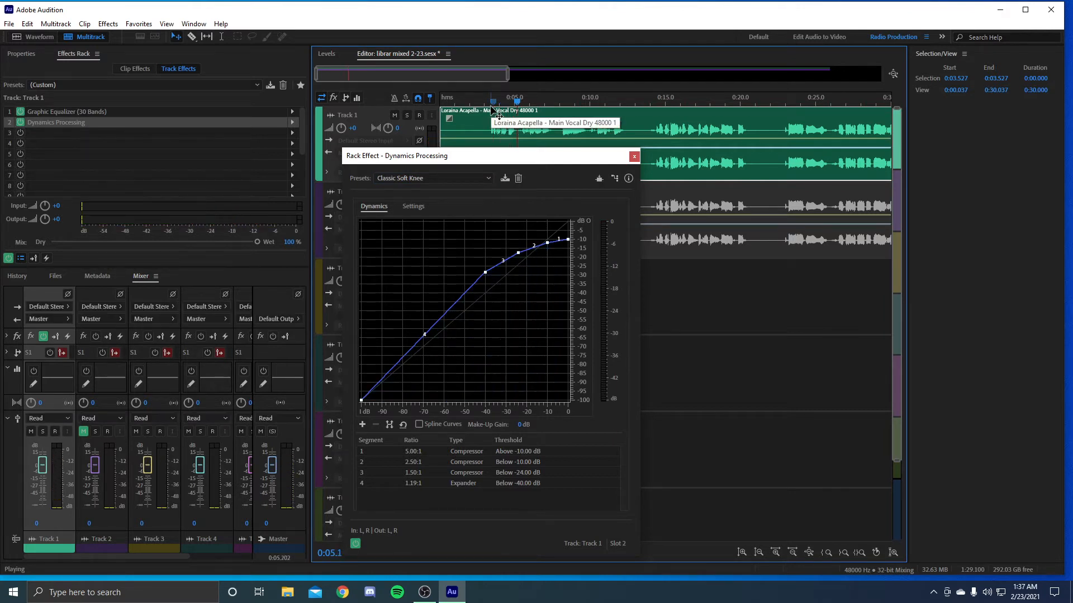
pyautogui.press('space')
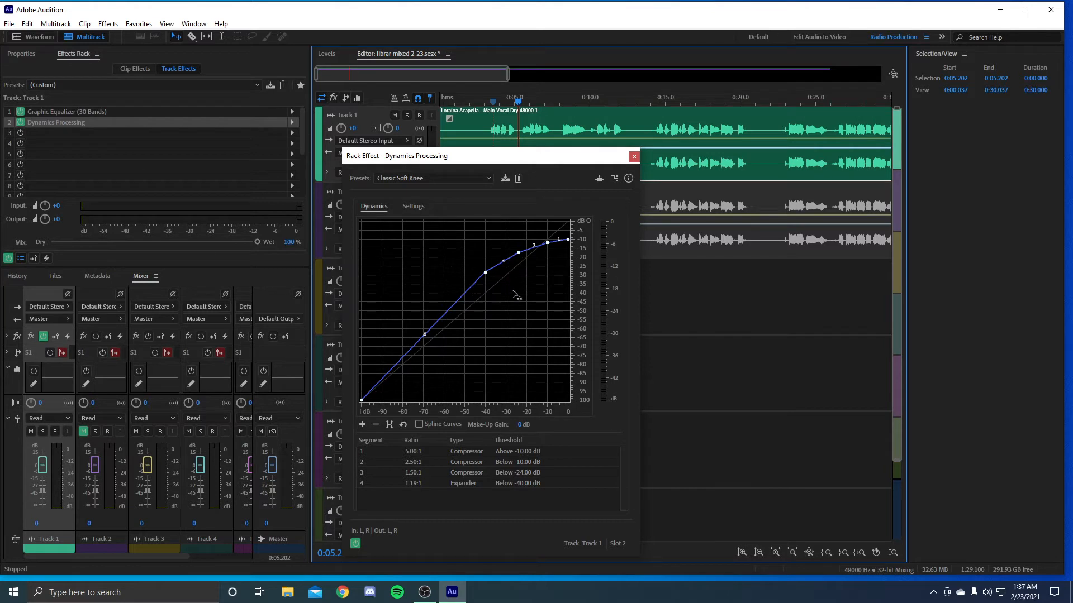
pyautogui.click(490, 102)
pyautogui.press('space')
pyautogui.press('space')
pyautogui.click(634, 157)
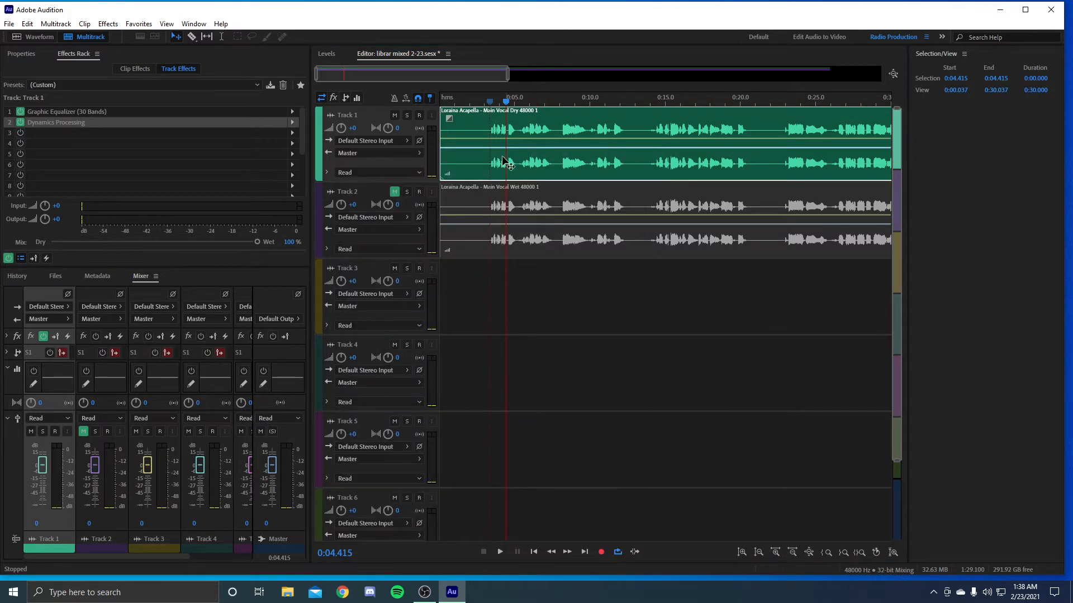
# Add a Single-band Compressor to Track 1's third effect slot and toggle it off and back on
pyautogui.click(133, 132)
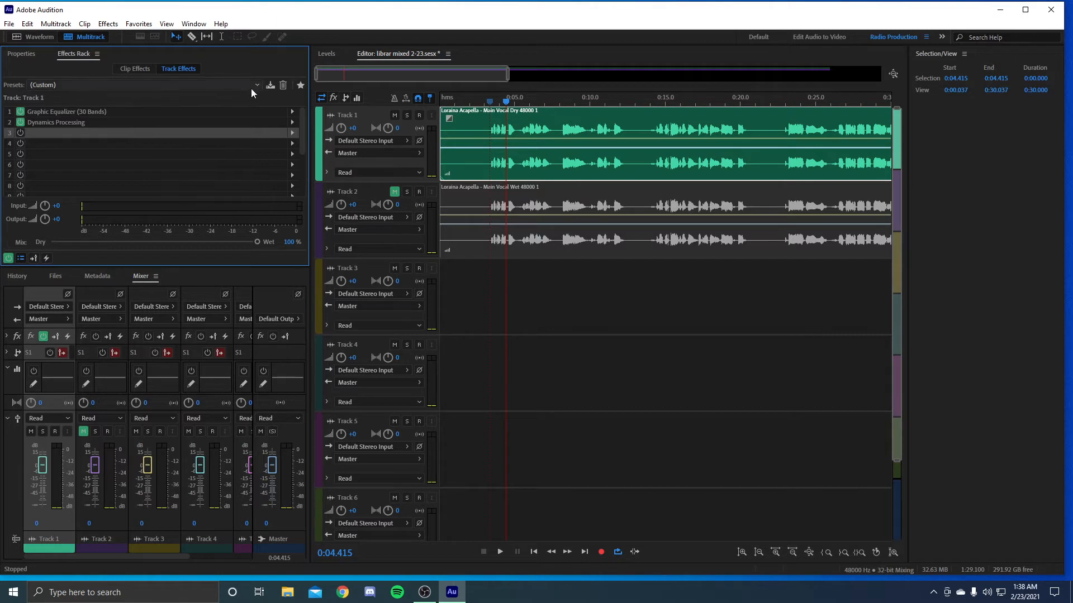
pyautogui.click(289, 133)
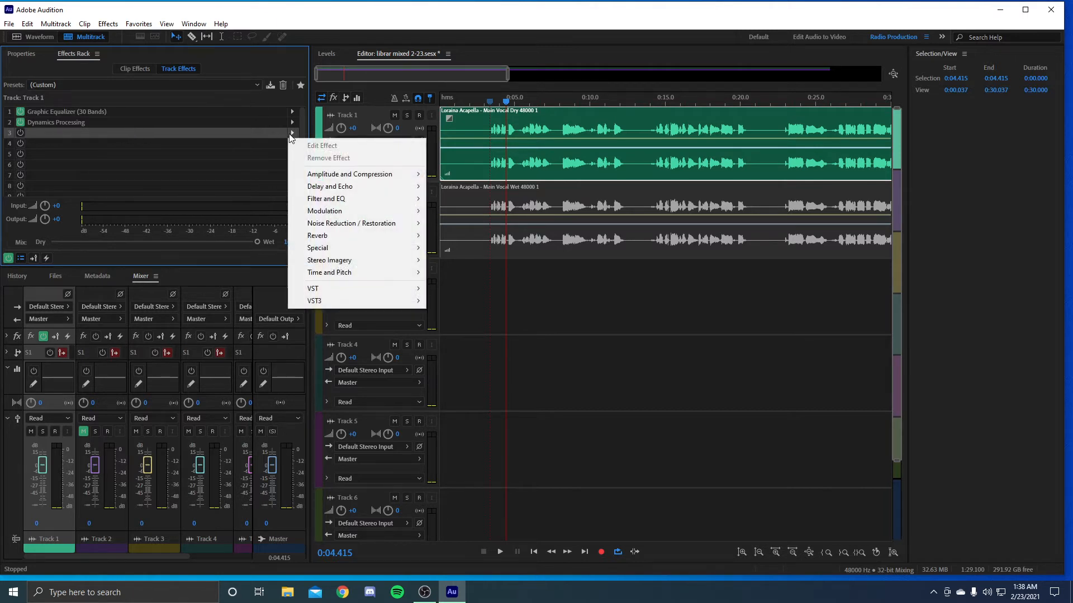
pyautogui.moveTo(352, 179)
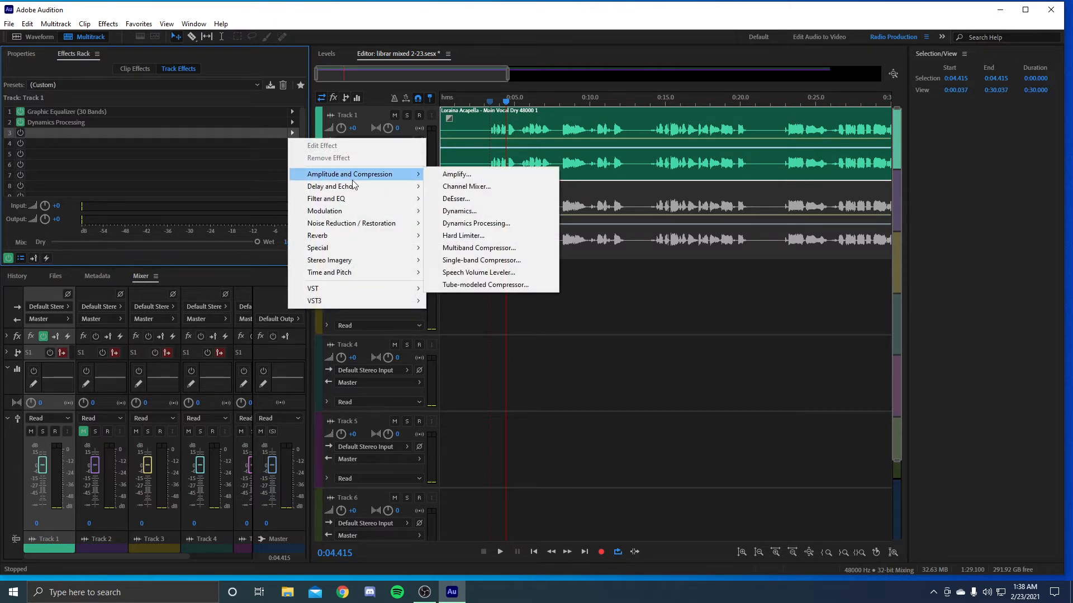
pyautogui.click(541, 260)
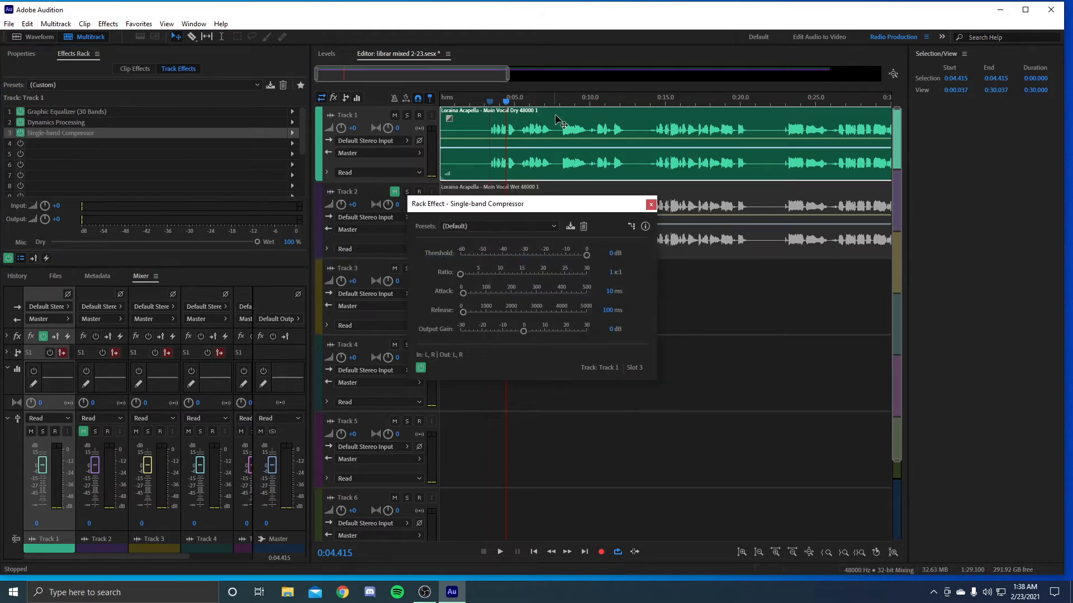
pyautogui.click(422, 369)
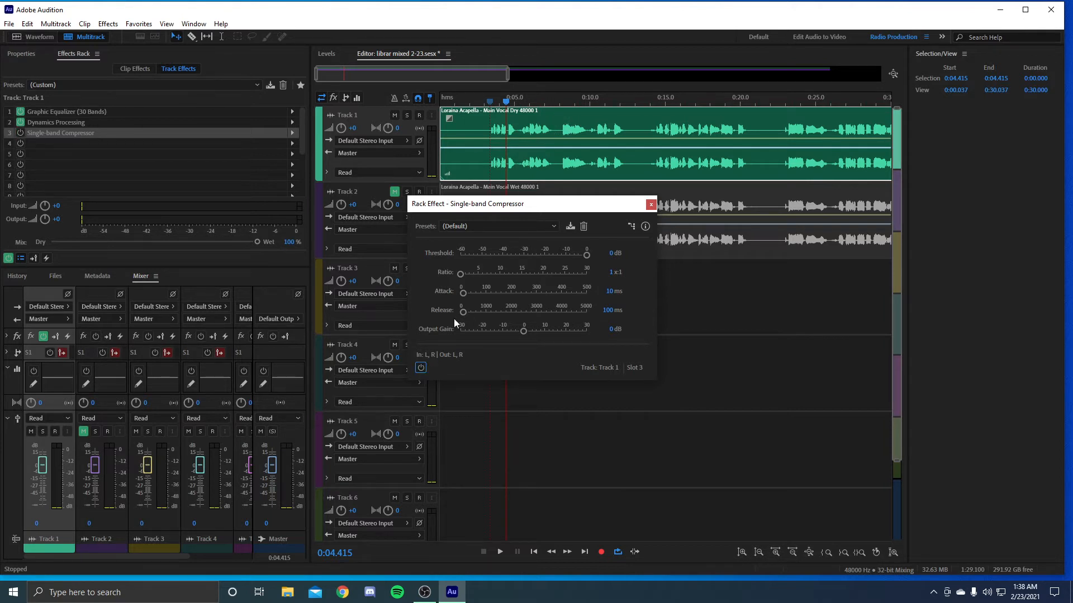
pyautogui.click(420, 368)
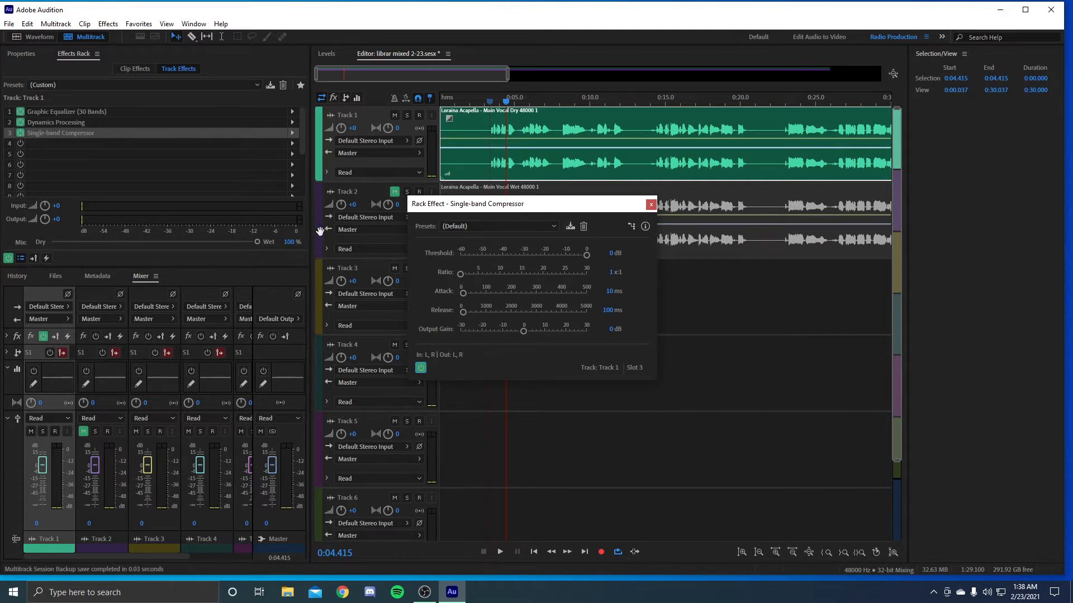
# Bypass the Single-band Compressor and play Track 1 from about 0:03.2 without it
pyautogui.click(421, 368)
pyautogui.click(421, 369)
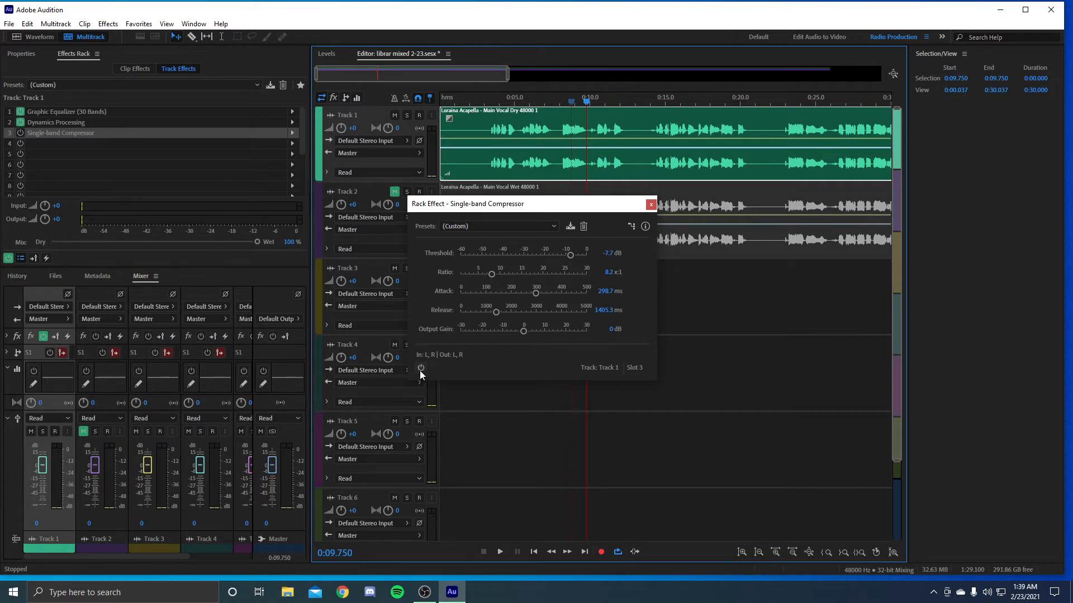
pyautogui.press('space')
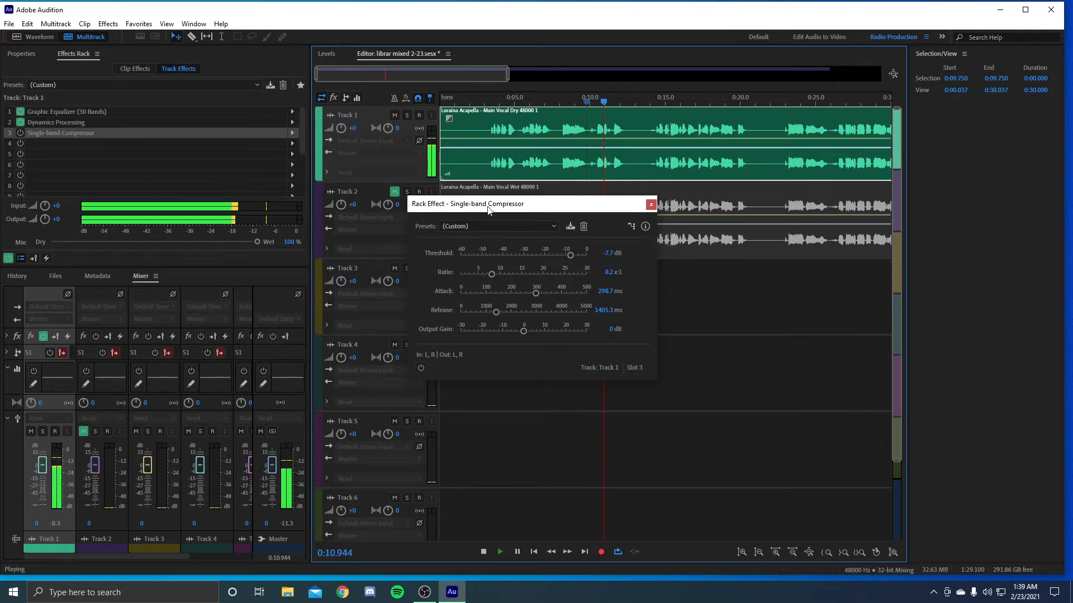
pyautogui.click(488, 101)
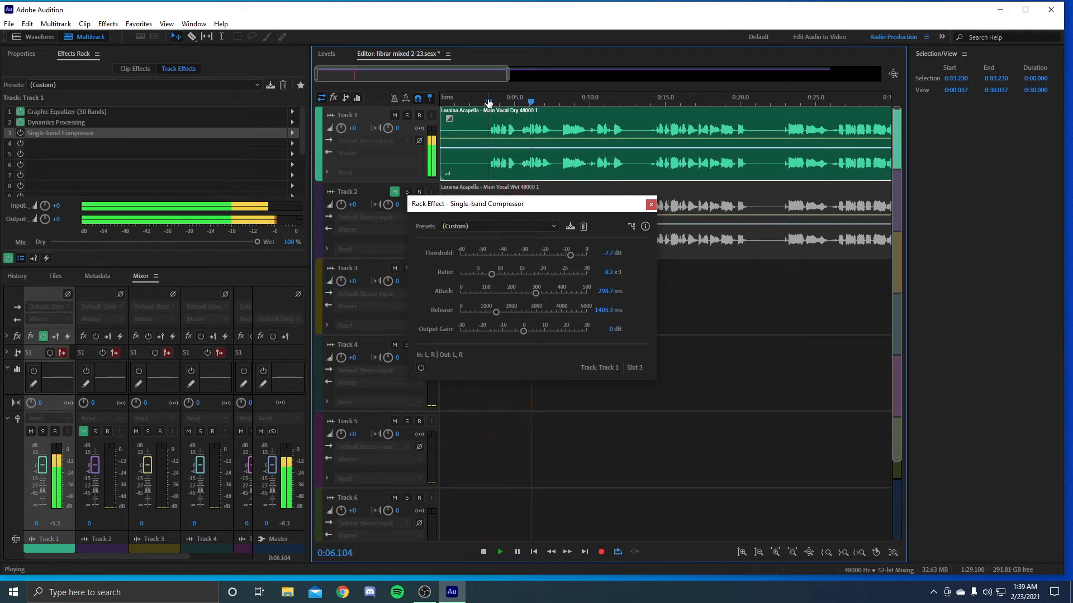
pyautogui.press('space')
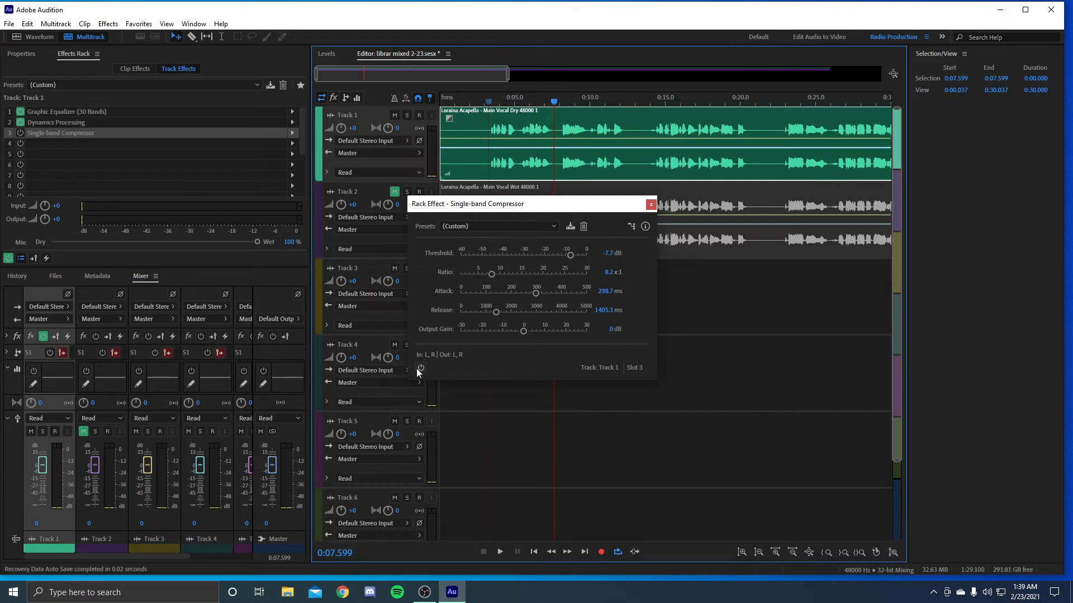
# Re-enable the Single-band Compressor, replay Track 1 from about 0:03.4 and close the compressor window
pyautogui.click(421, 368)
pyautogui.click(490, 102)
pyautogui.press('space')
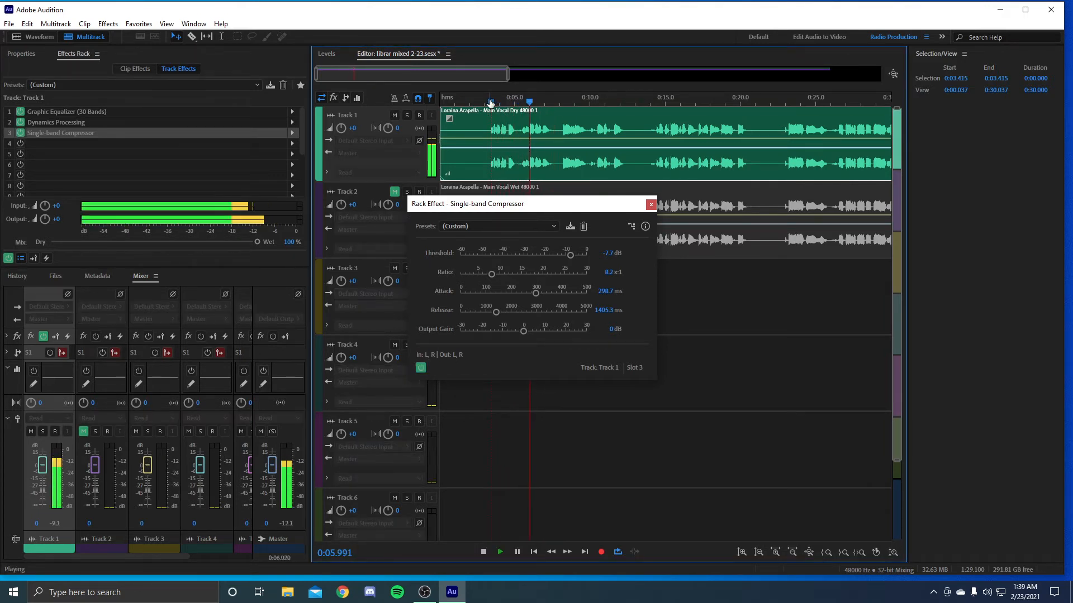
pyautogui.press('space')
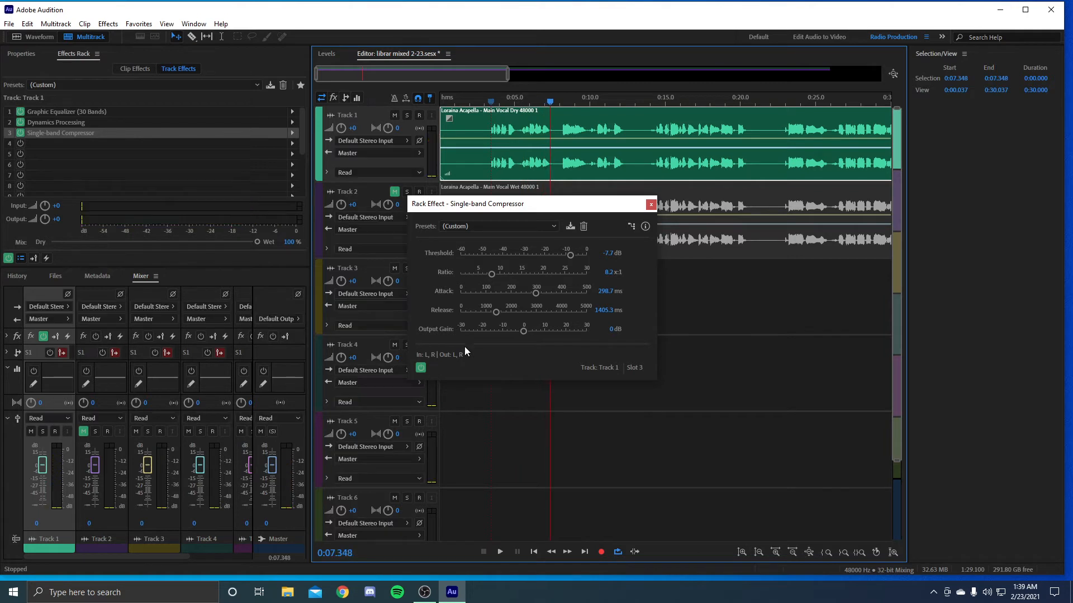
pyautogui.click(651, 205)
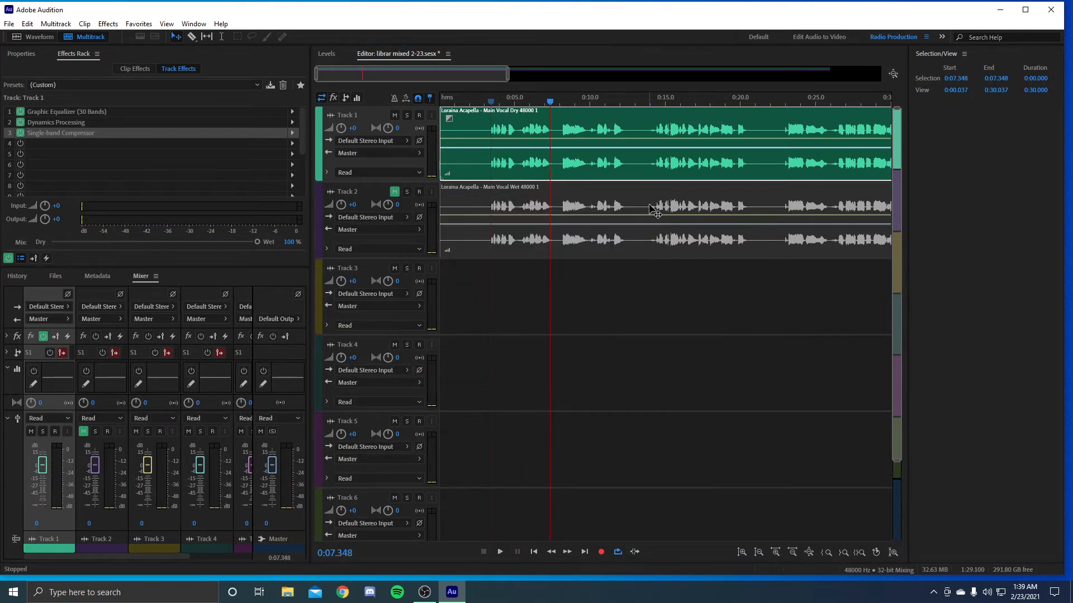
# Add a Hard Limiter to Track 1's fourth effect slot and apply its Light preset
pyautogui.click(87, 143)
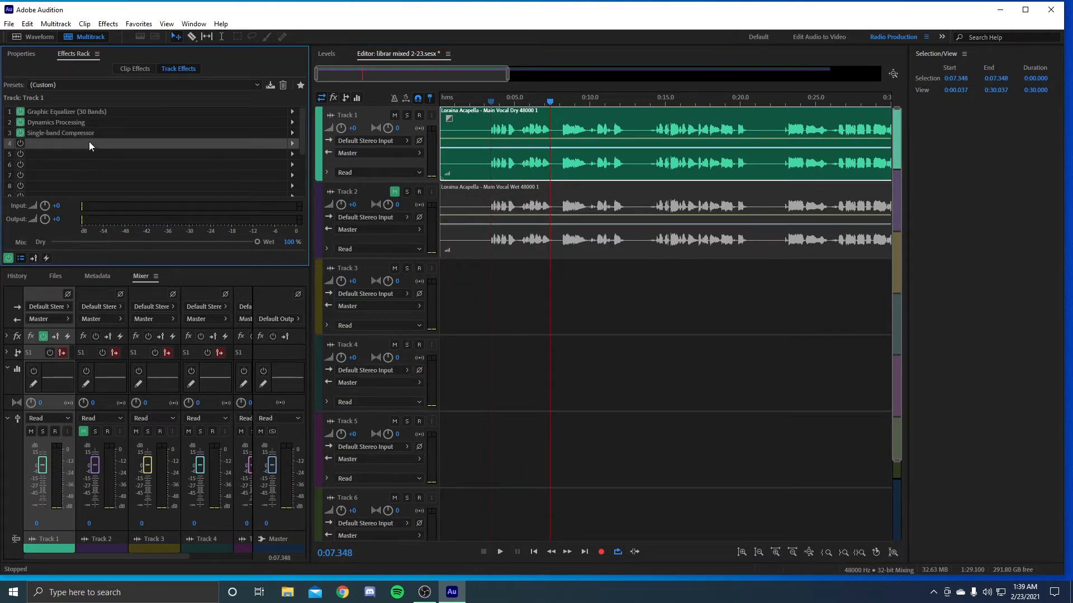
pyautogui.click(292, 143)
pyautogui.moveTo(369, 185)
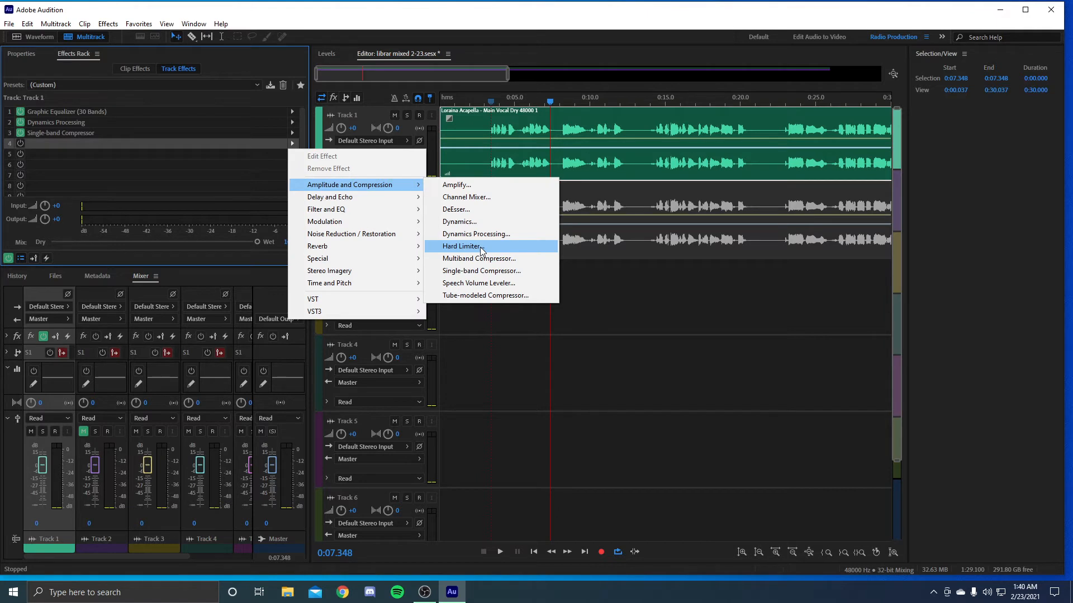
pyautogui.click(481, 248)
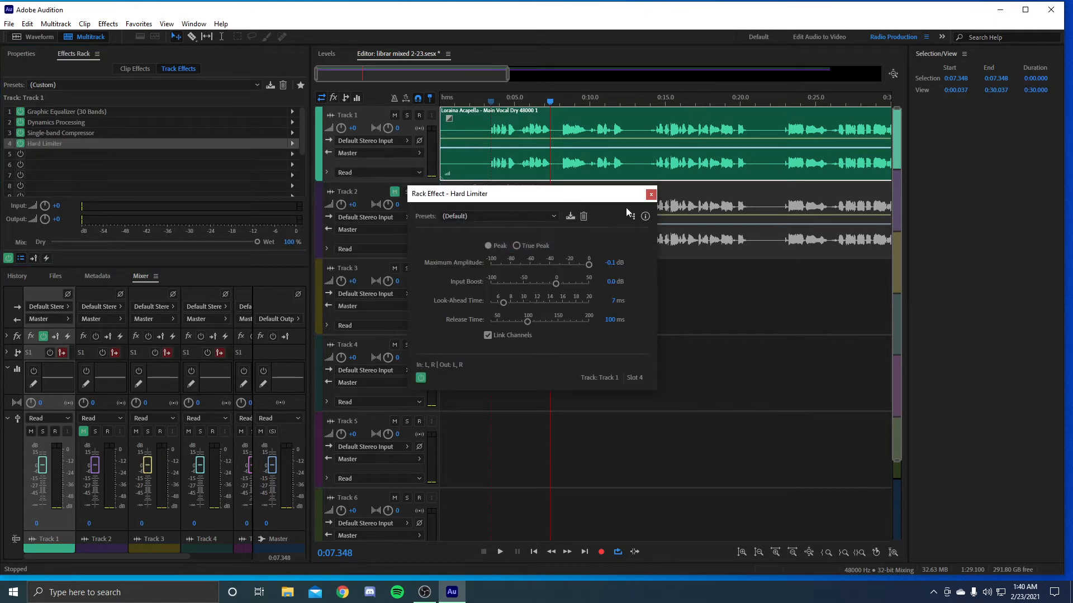
pyautogui.click(502, 215)
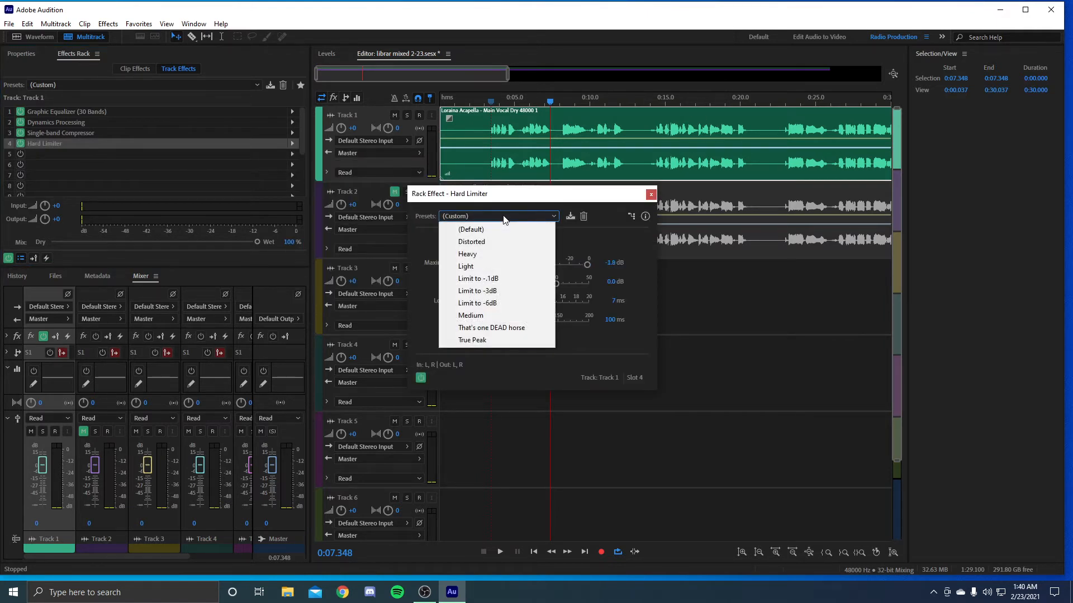
pyautogui.click(506, 268)
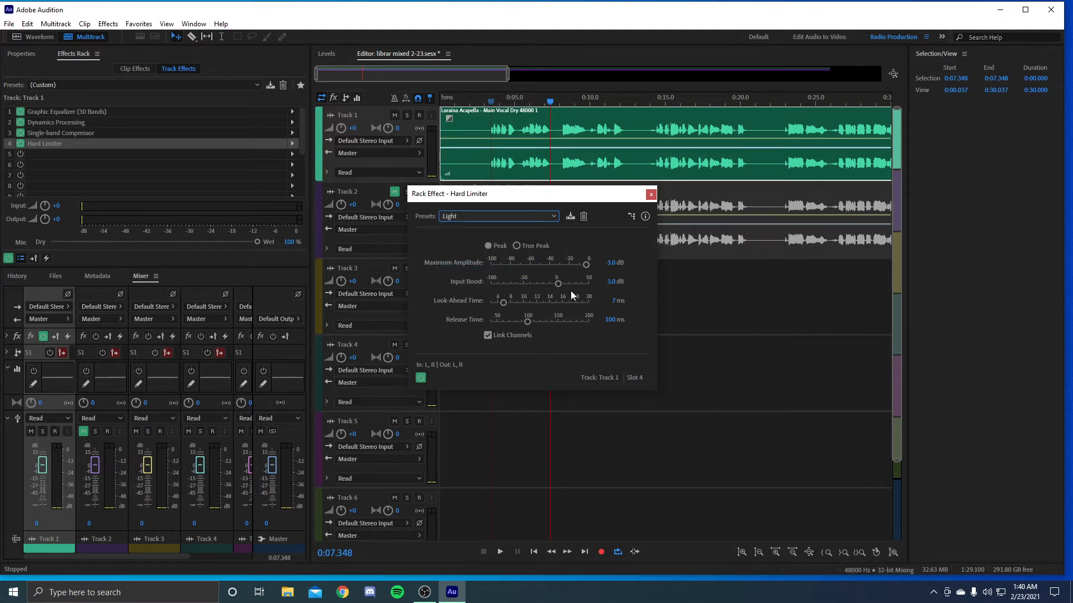
# Set the Hard Limiter's maximum amplitude to about -8.7 dB and input boost to about 2.1 dB, comparing Track 1's playback with it bypassed and re-enabled
pyautogui.moveTo(558, 285); pyautogui.dragTo(580, 265)
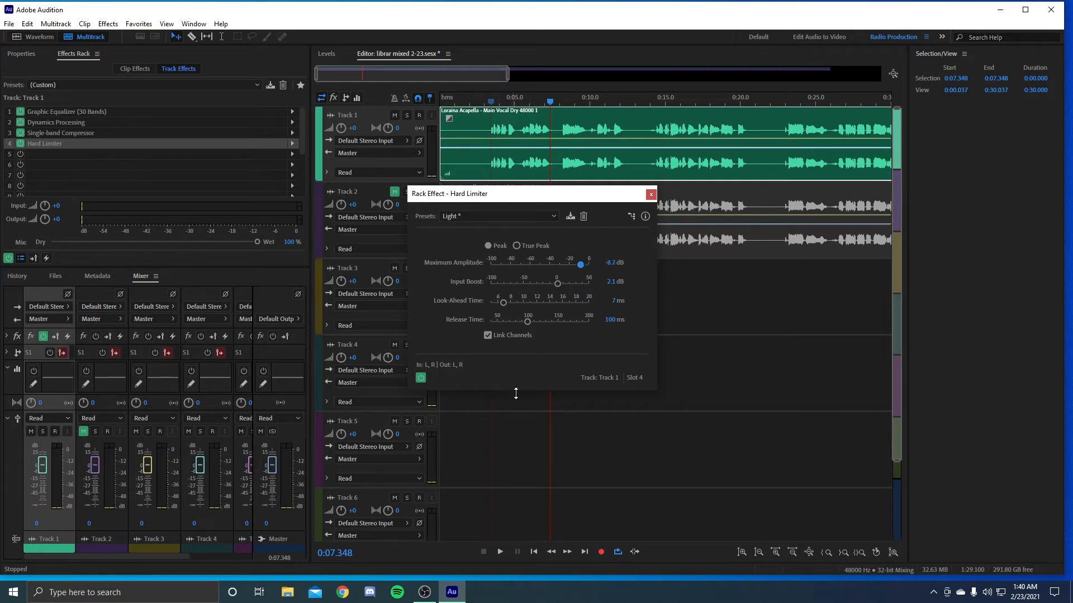
pyautogui.click(423, 380)
pyautogui.press('space')
pyautogui.press('space')
pyautogui.click(490, 102)
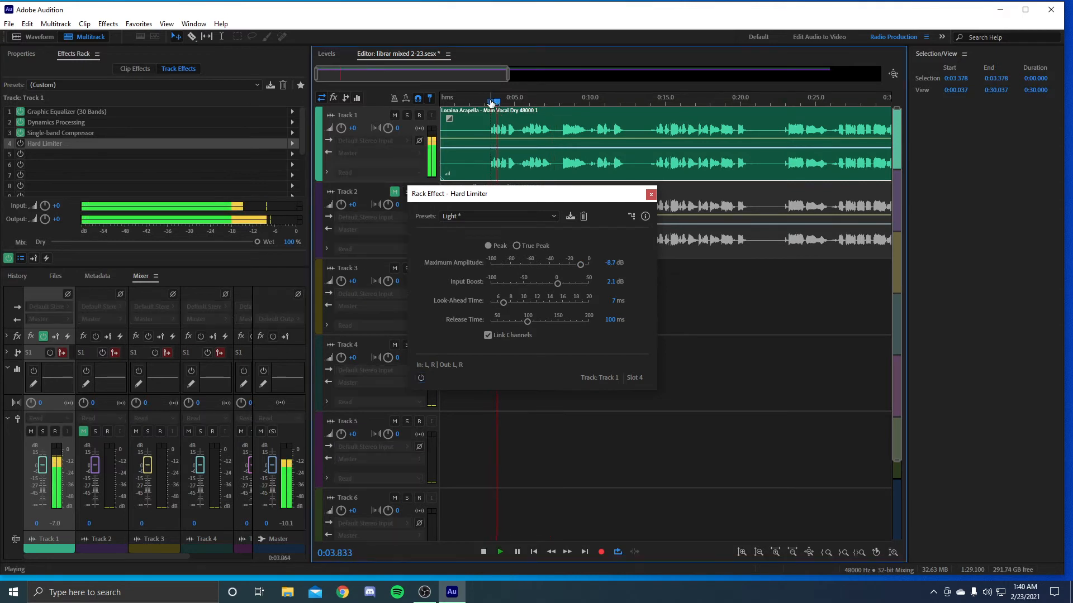
pyautogui.click(422, 379)
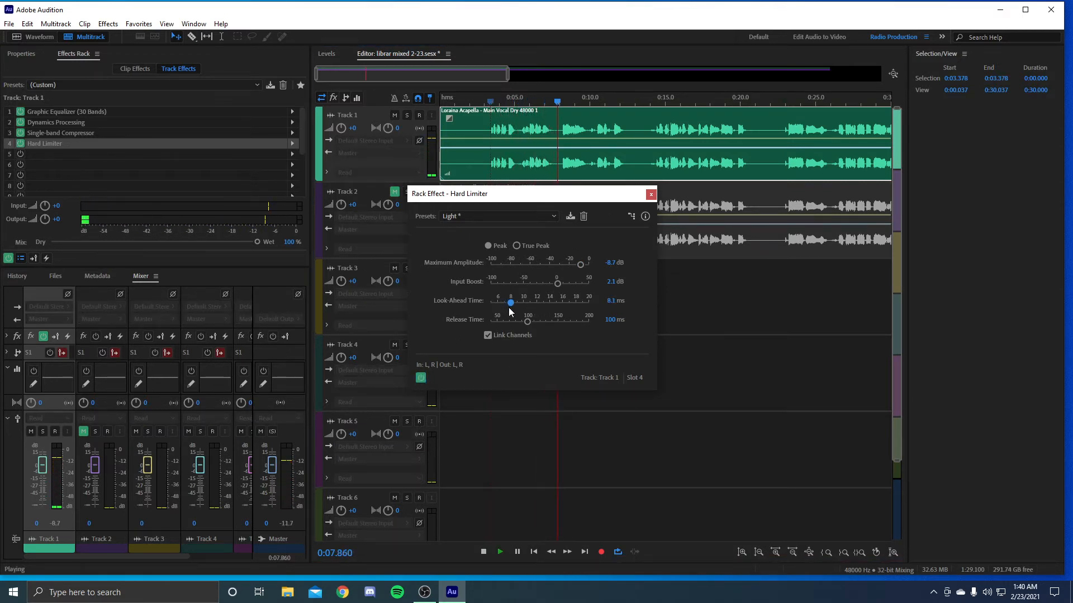
# Set the Hard Limiter's look-ahead time to about 8.1 ms, replay Track 1 from about 0:03.2 and close the limiter window
pyautogui.moveTo(502, 302); pyautogui.dragTo(510, 302)
pyautogui.click(488, 103)
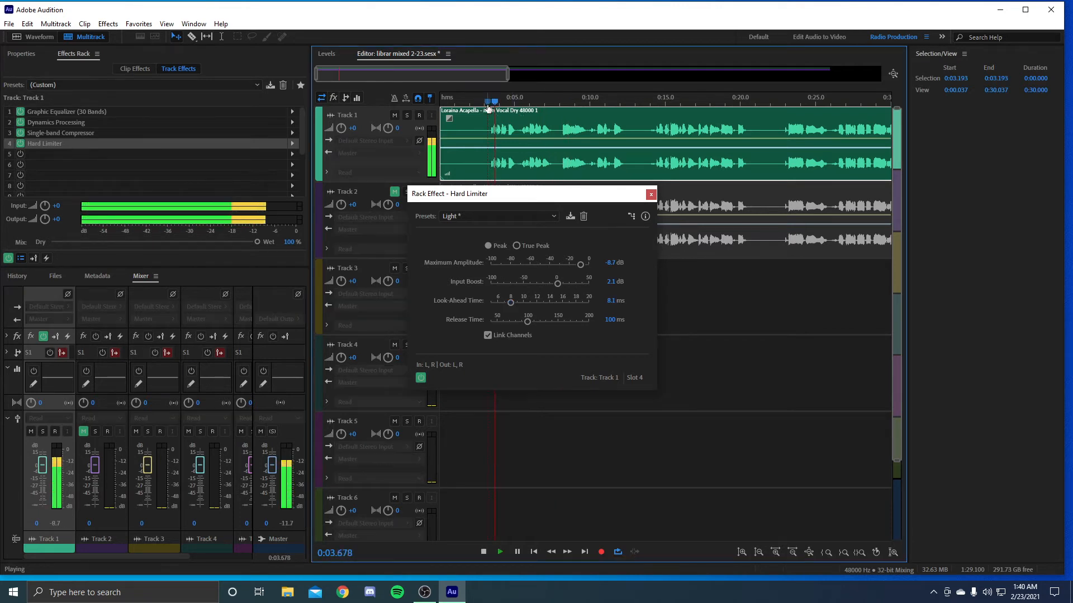
pyautogui.press('space')
pyautogui.click(651, 194)
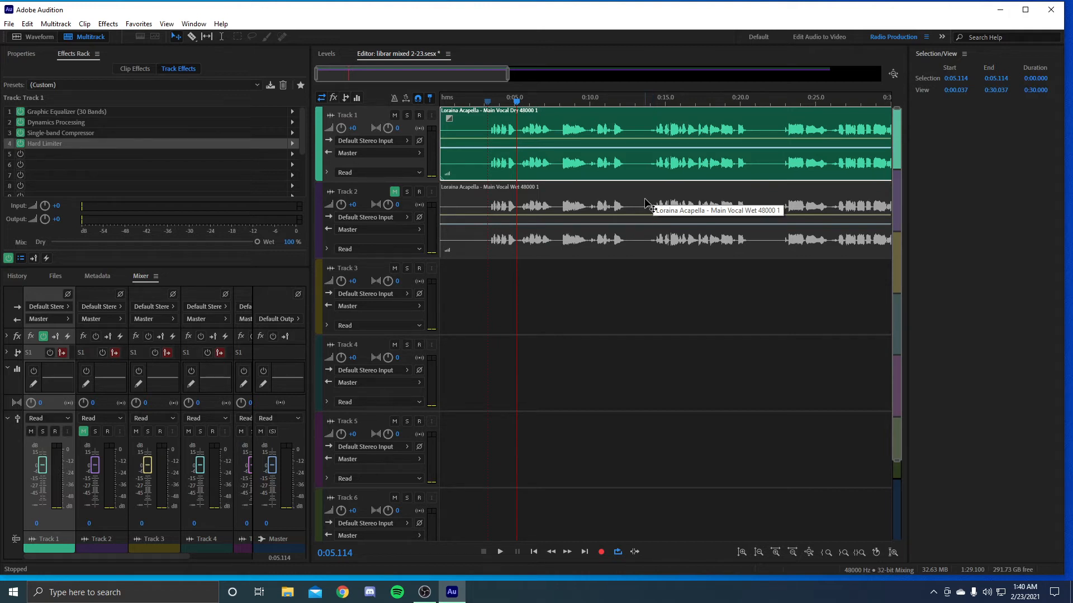
# Add a Mastering effect to Track 1's fifth effect slot and keep its Default preset
pyautogui.click(256, 156)
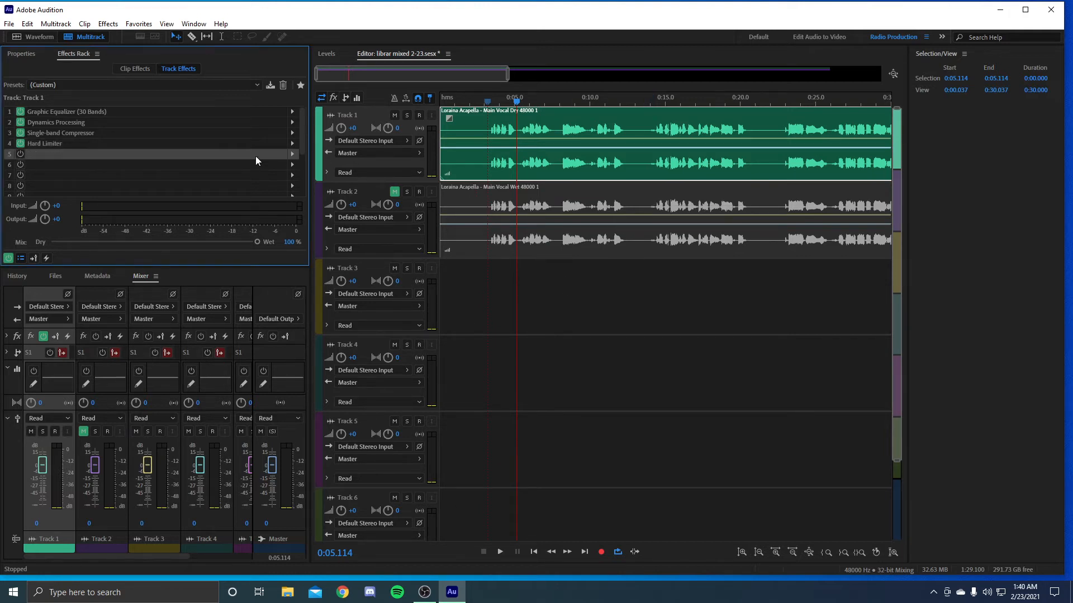
pyautogui.click(289, 155)
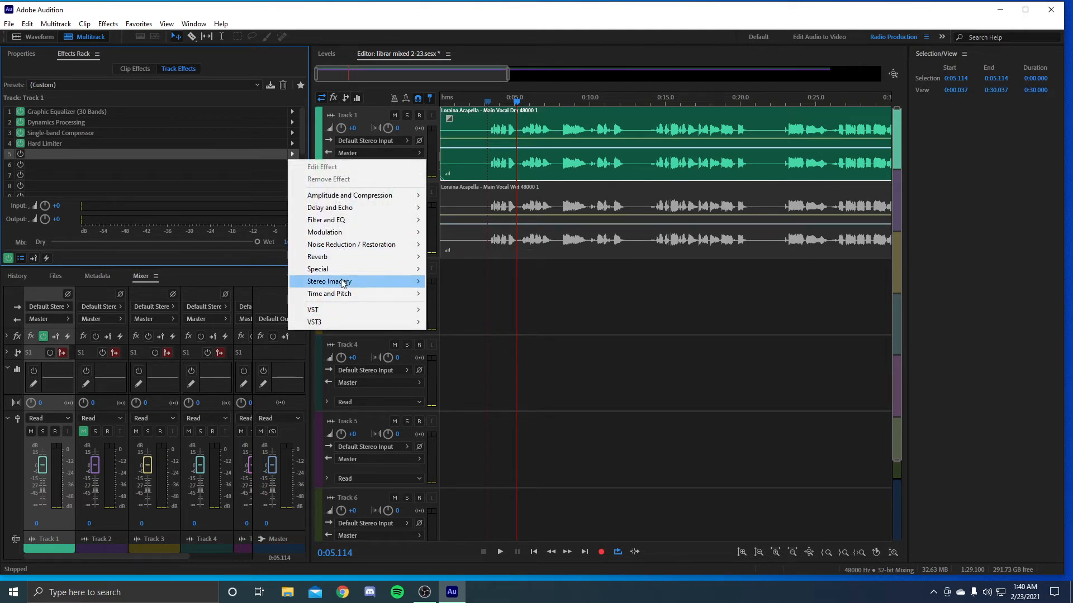
pyautogui.moveTo(360, 223)
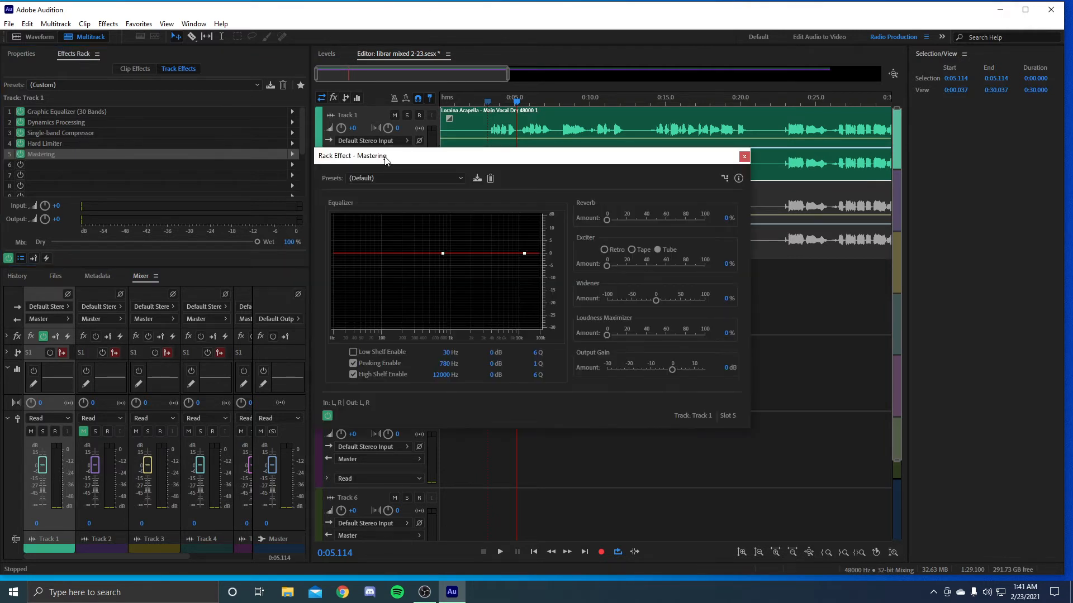
pyautogui.click(389, 178)
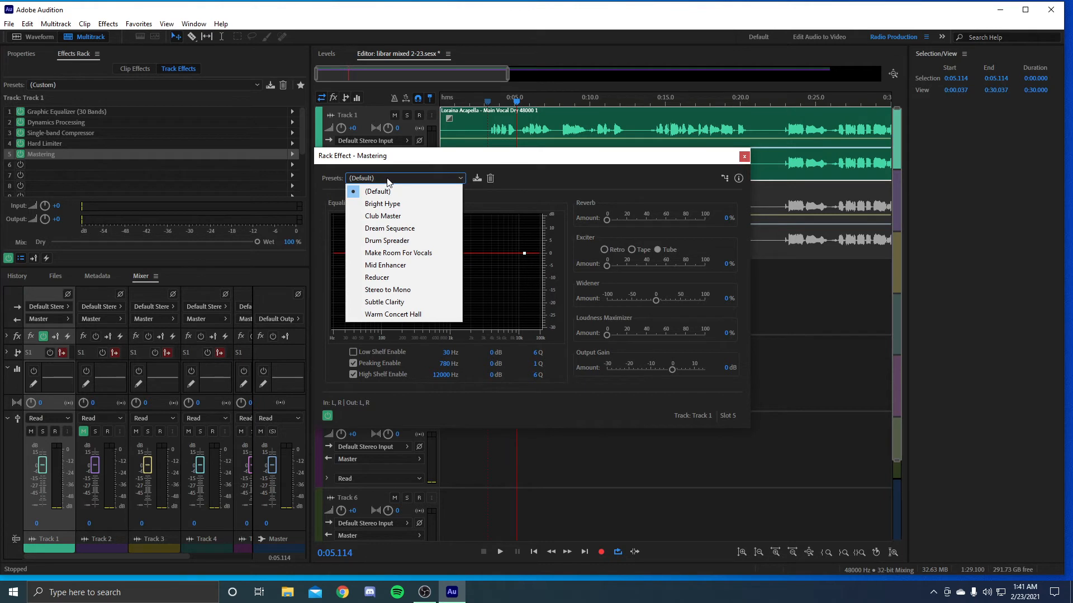
pyautogui.click(596, 174)
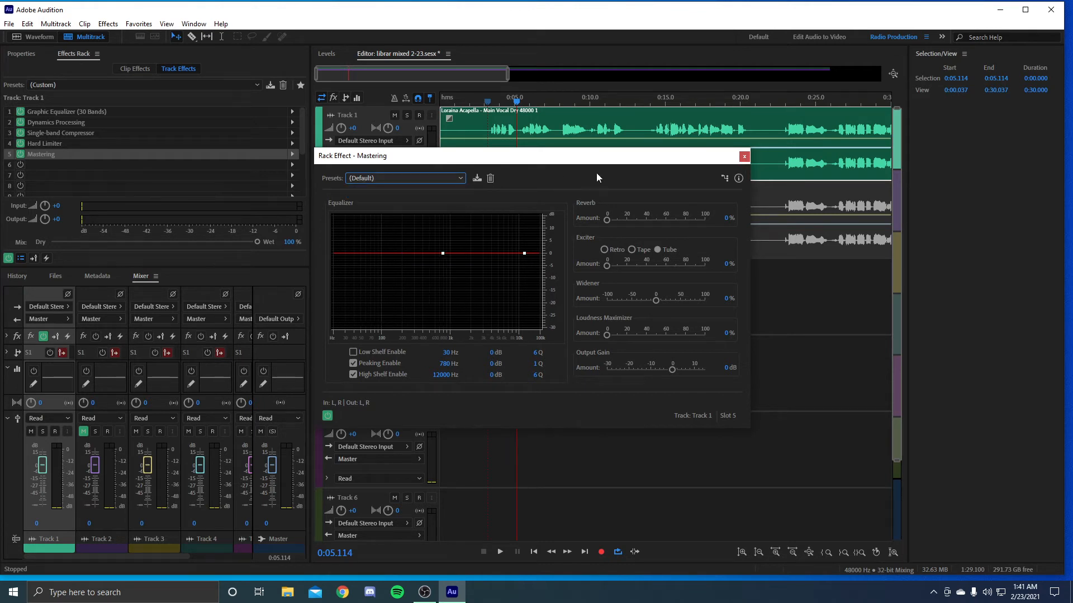
# Set the Mastering widener to about 16% and its high shelf to about 11423 Hz at -1.9 dB
pyautogui.moveTo(658, 297); pyautogui.dragTo(665, 300)
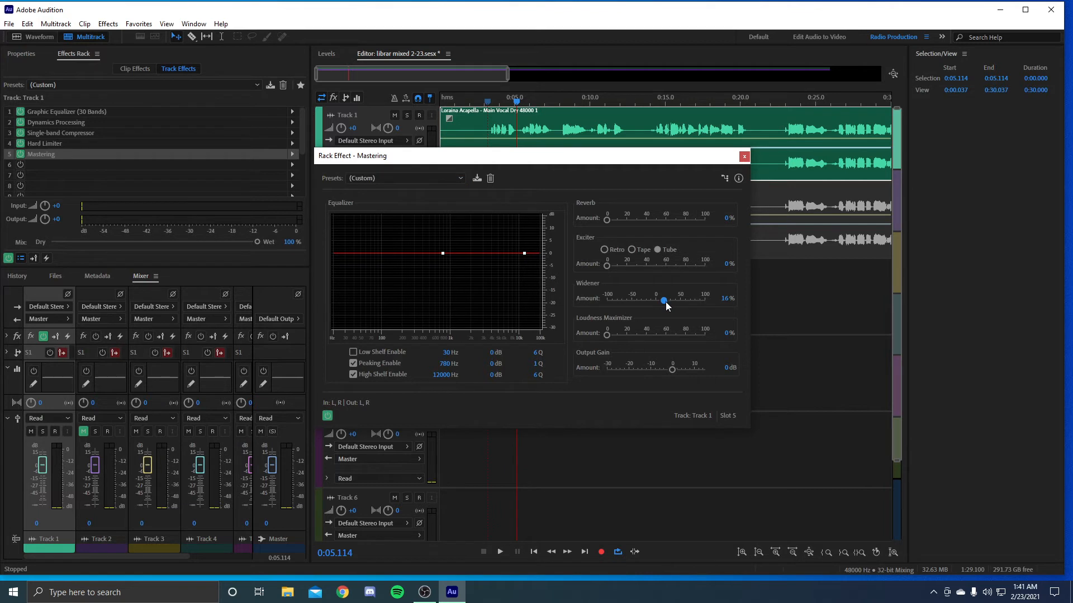
pyautogui.click(501, 259)
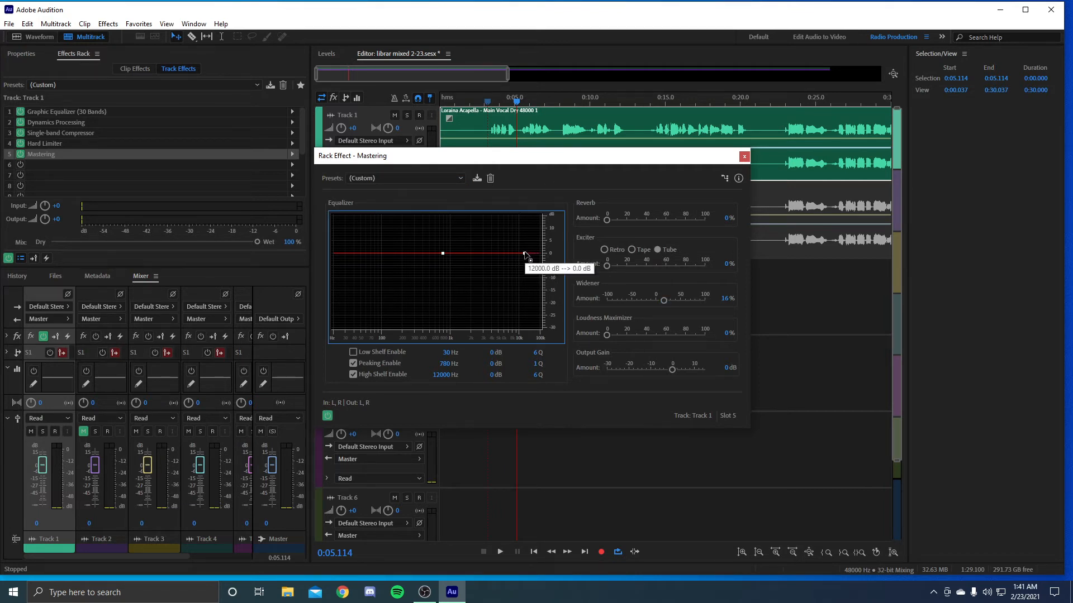
pyautogui.moveTo(525, 254); pyautogui.dragTo(523, 258)
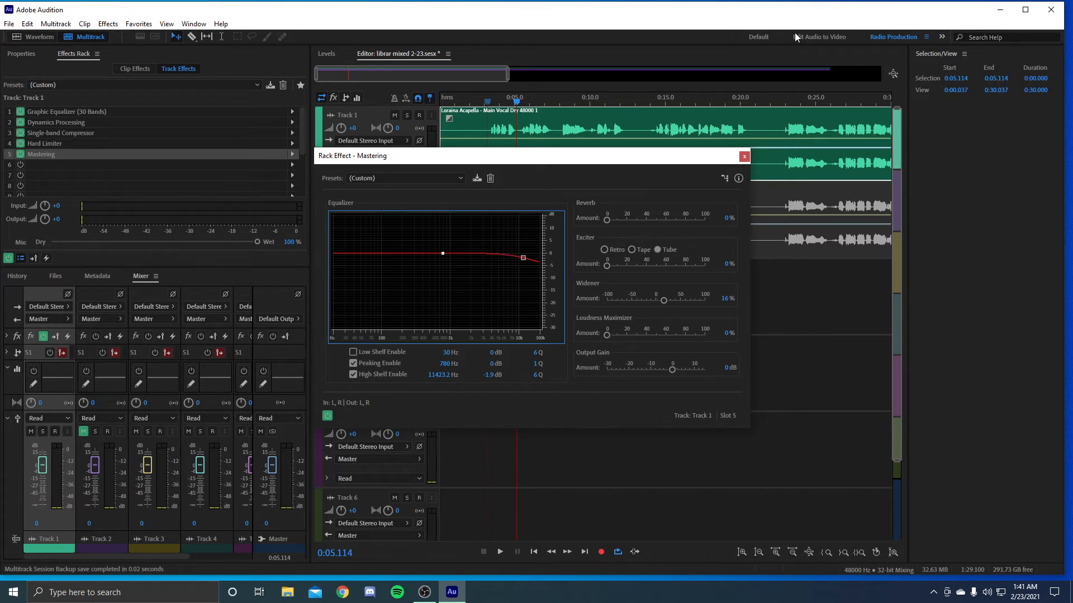
# Play Track 1 from about 0:05.1 with the Mastering effect active, pausing once and continuing to about 0:12.2
pyautogui.press('space')
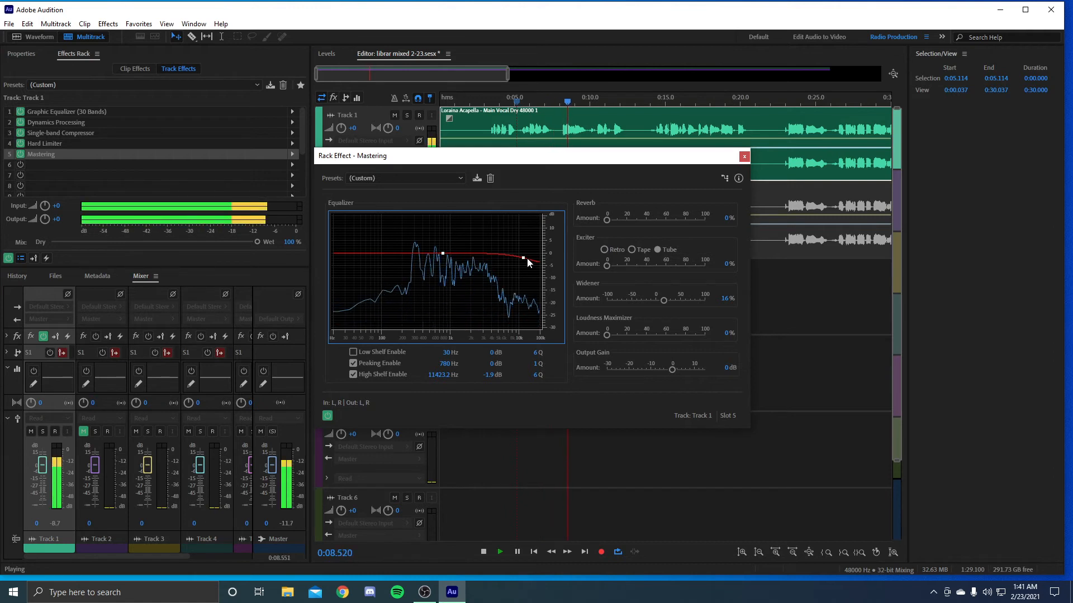
pyautogui.press('space')
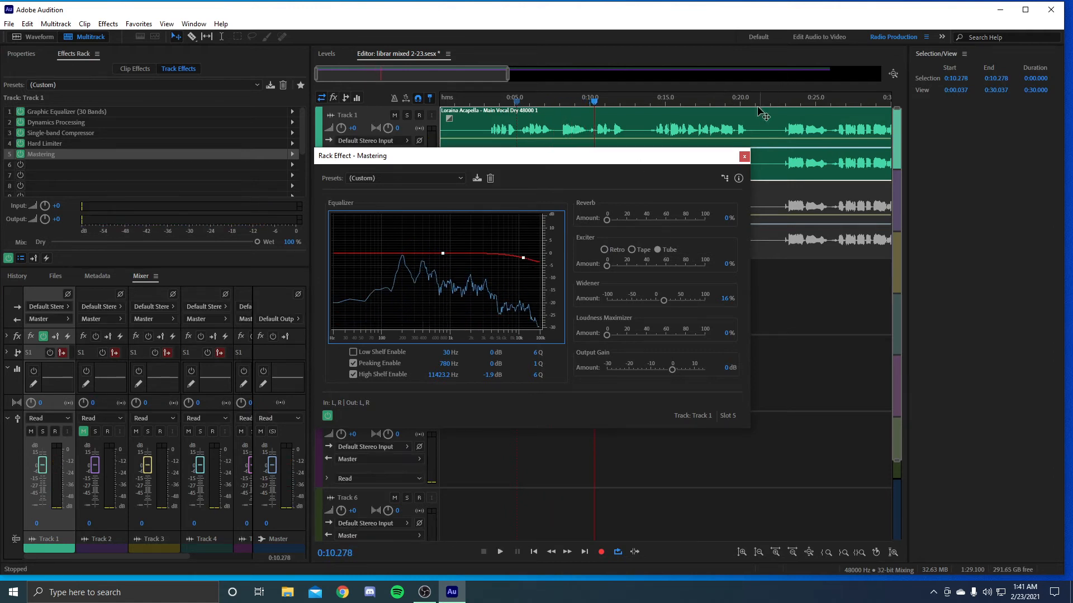
pyautogui.press('space')
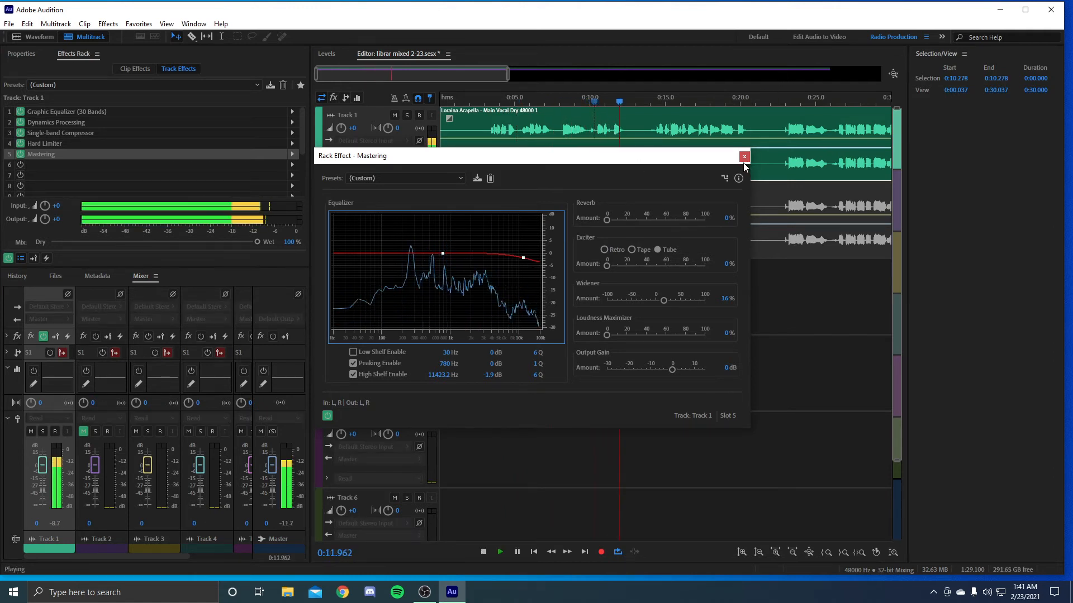
pyautogui.press('space')
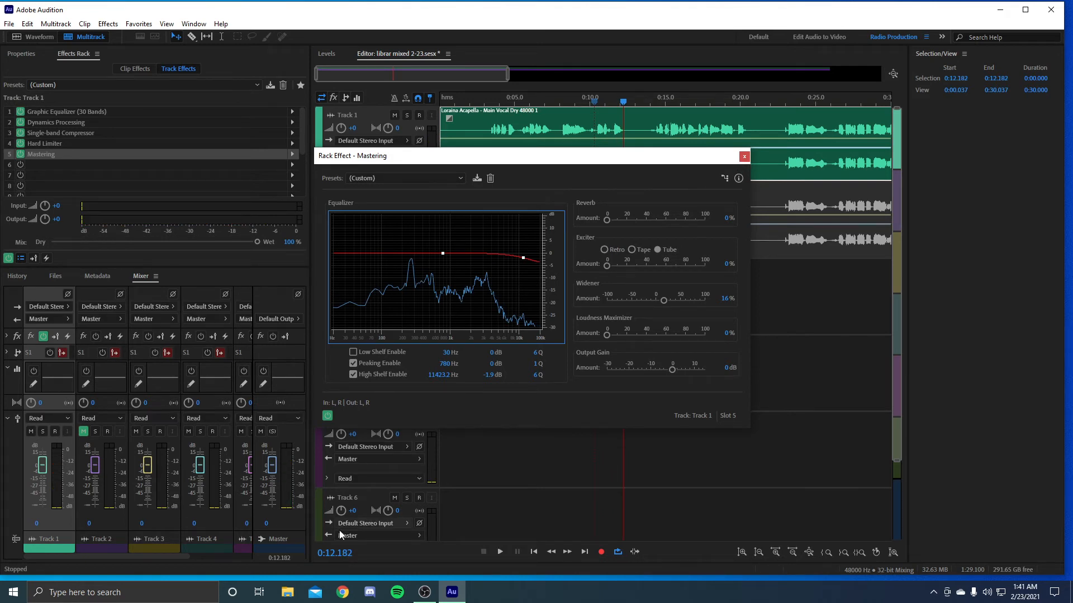
# Bypass the Mastering effect and play short passages of Track 1 from about 0:12.2 and just before 0:06
pyautogui.click(327, 415)
pyautogui.press('space')
pyautogui.press('space')
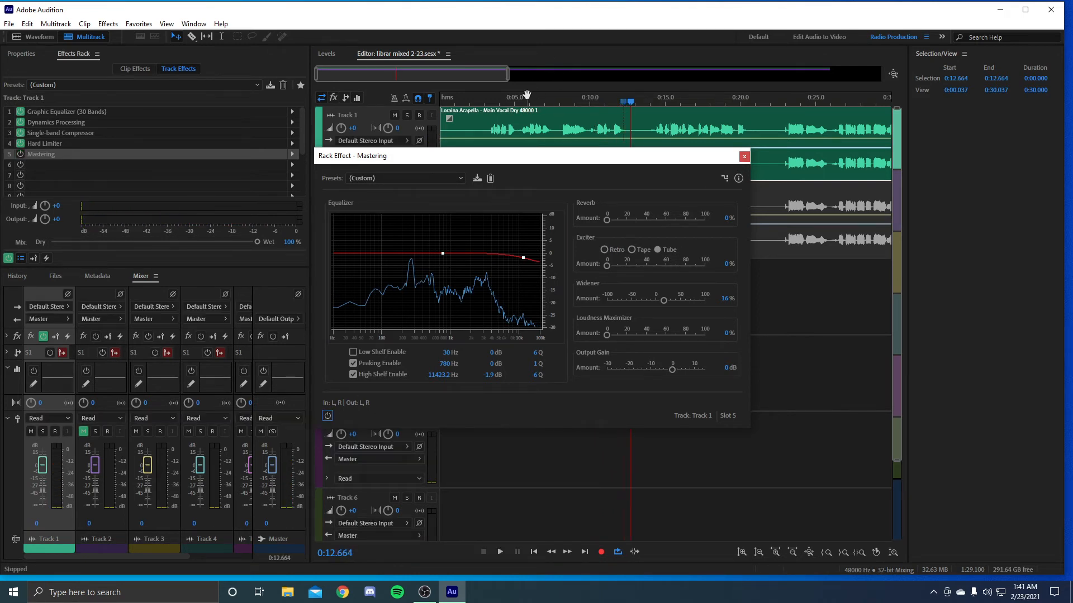
pyautogui.click(527, 96)
pyautogui.press('space')
pyautogui.press('space')
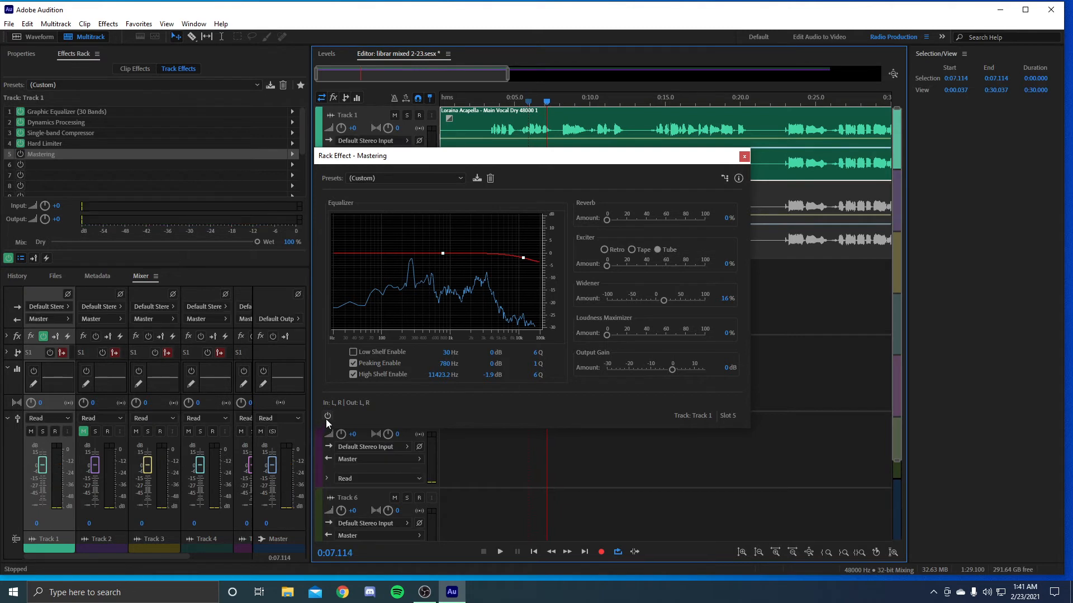
# Re-enable the Mastering effect, play Track 1 from about 0:07.1 and close the Mastering window
pyautogui.click(328, 415)
pyautogui.press('space')
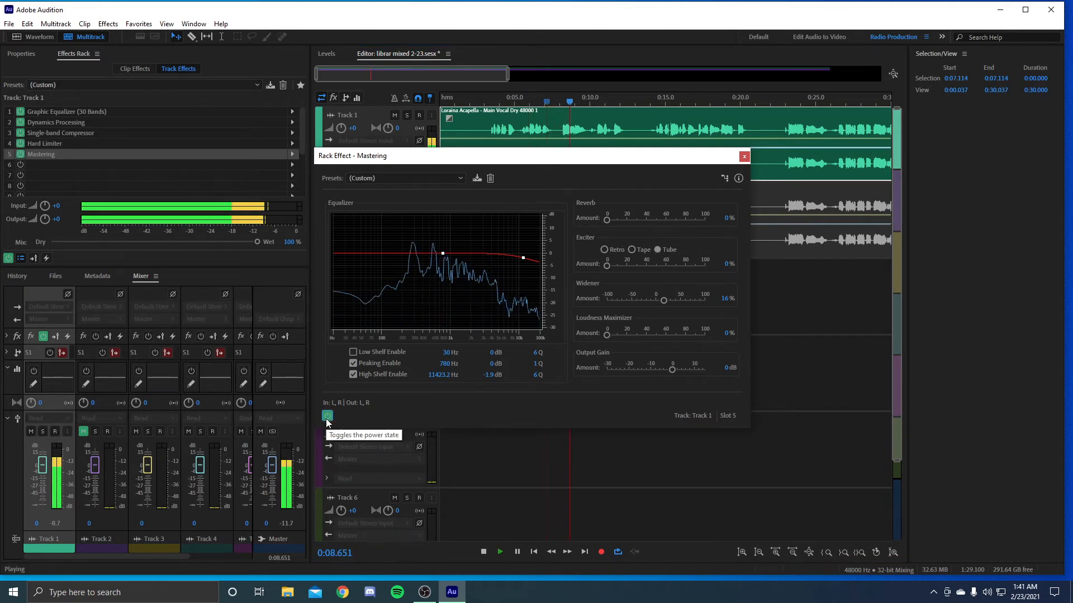
pyautogui.press('space')
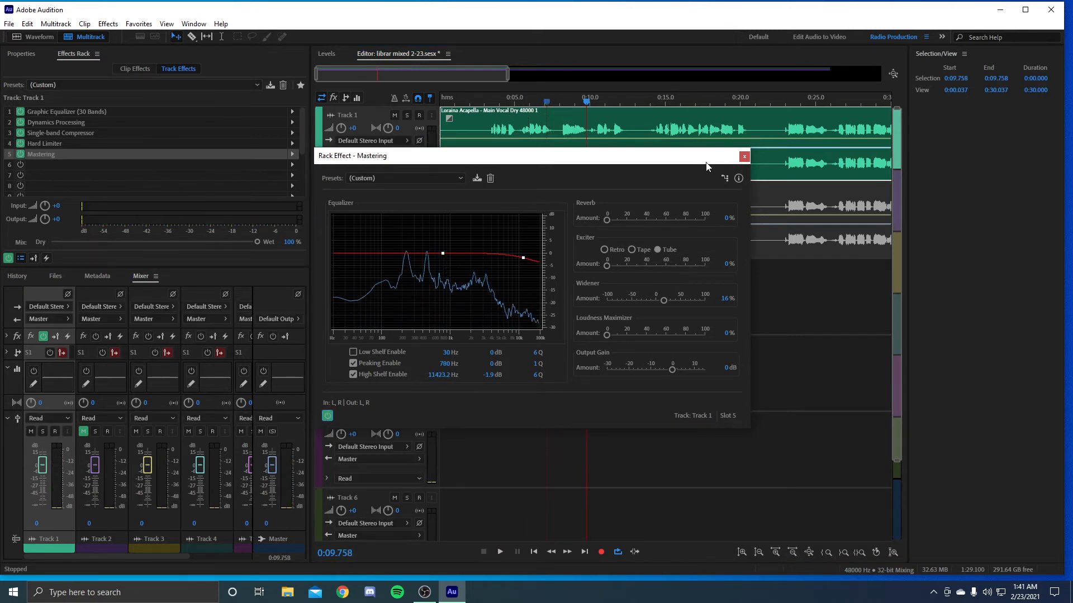
pyautogui.click(744, 157)
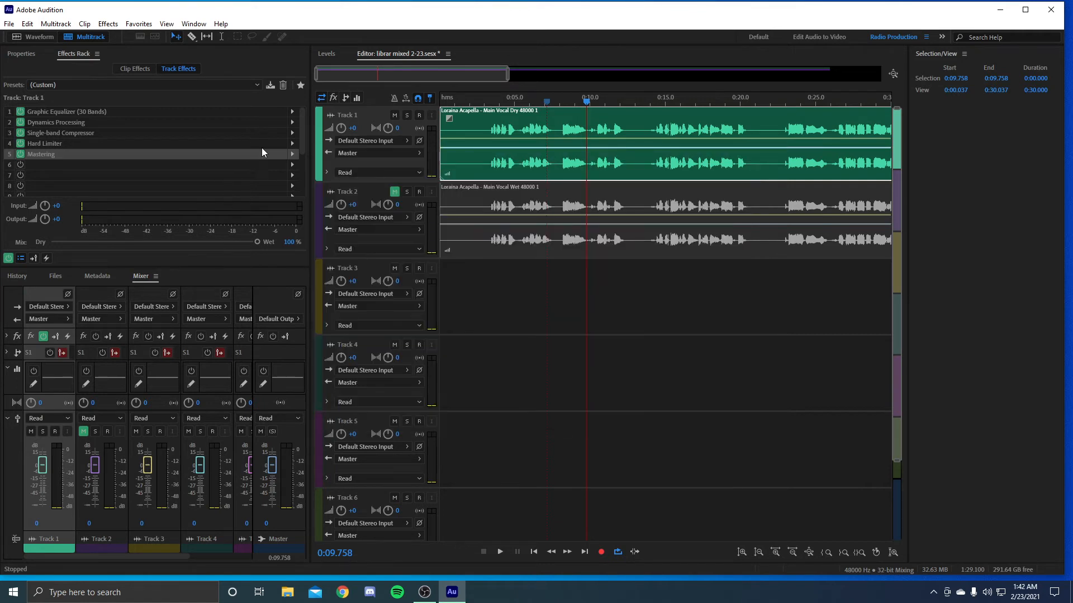
# Add a second Mastering effect to Track 1's sixth effect slot and apply its Make Room For Vocals preset
pyautogui.click(291, 166)
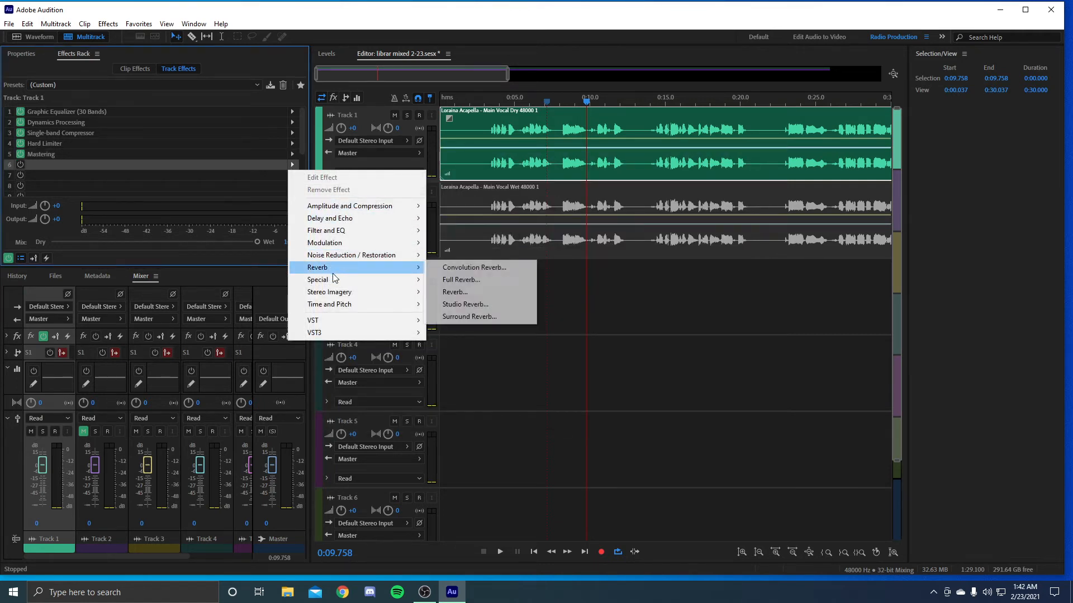
pyautogui.moveTo(384, 284)
pyautogui.click(458, 305)
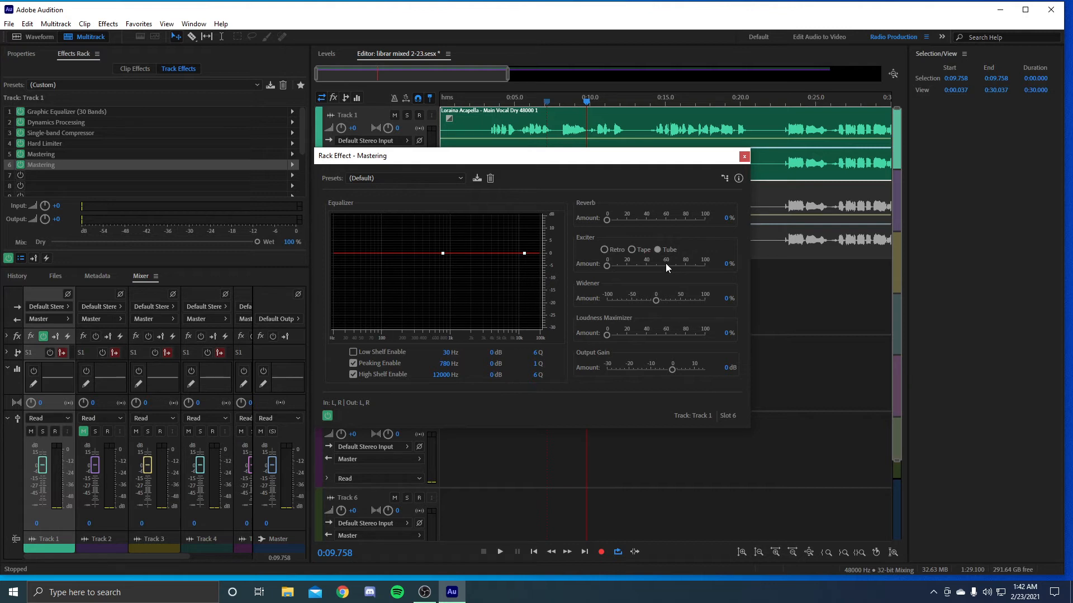
pyautogui.click(459, 177)
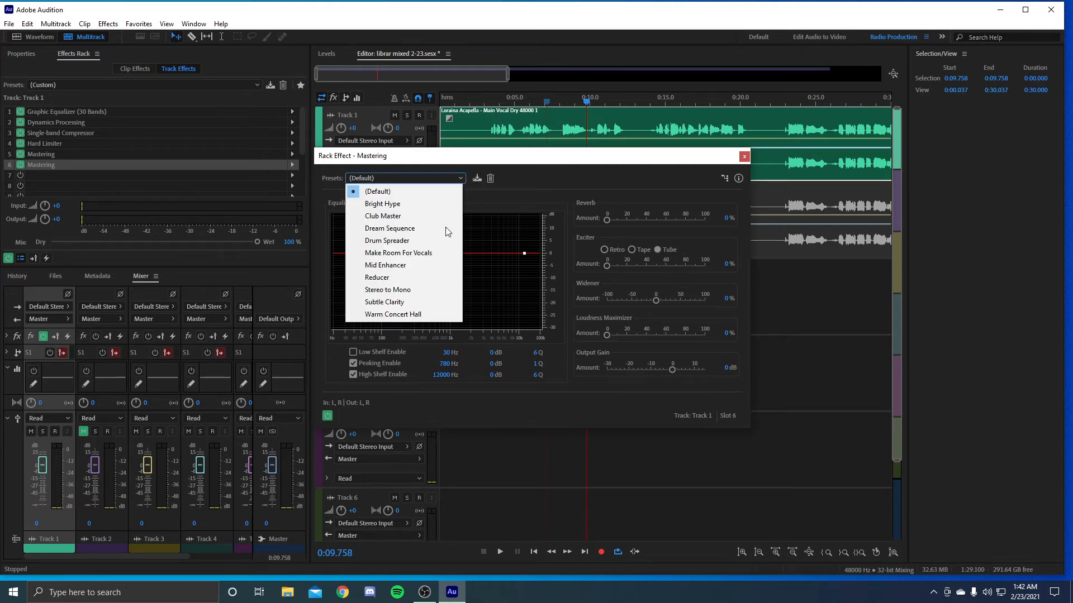
pyautogui.click(434, 252)
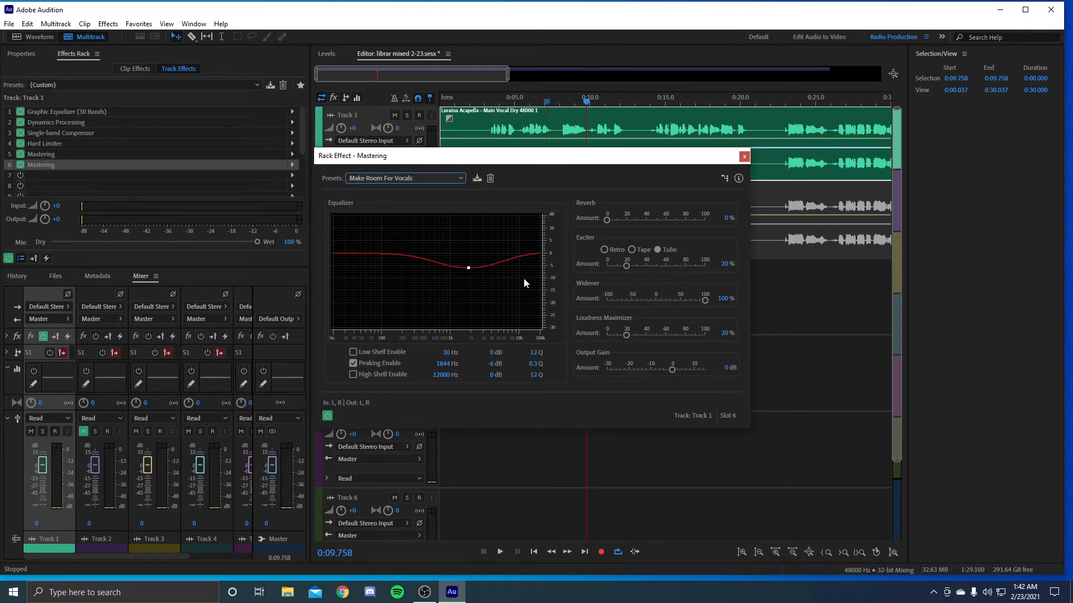
# Place the playhead at about 0:03.4 and set the second Mastering effect's widener to about 97%
pyautogui.click(498, 100)
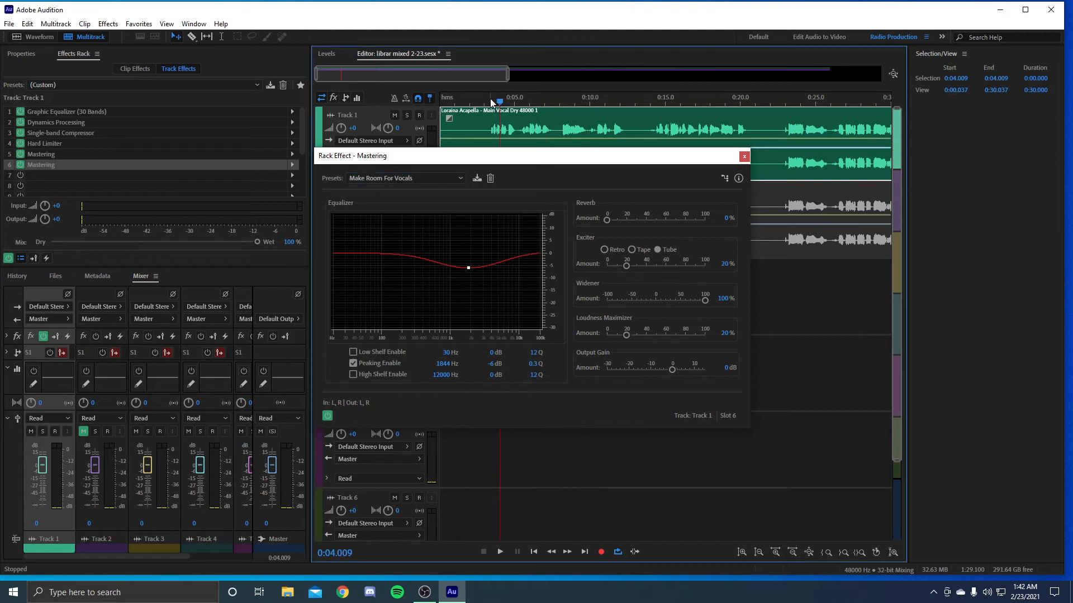
pyautogui.click(491, 98)
pyautogui.moveTo(706, 300); pyautogui.dragTo(704, 297)
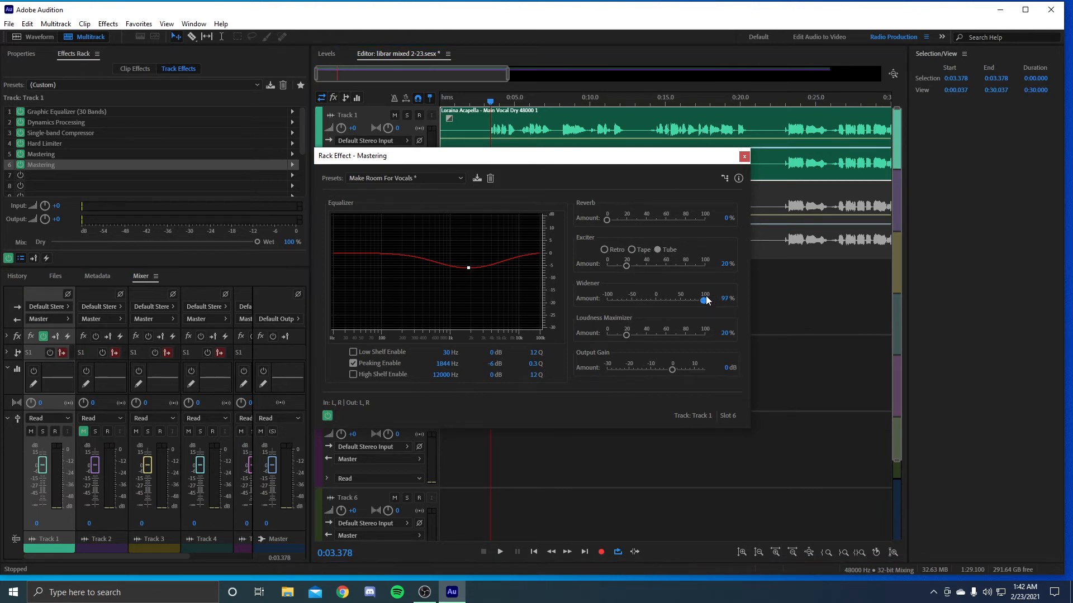
# While playing Track 1, move the peaking band to about 1799 Hz at -4.8 dB, keep the Tube exciter and close the Mastering window
pyautogui.press('space')
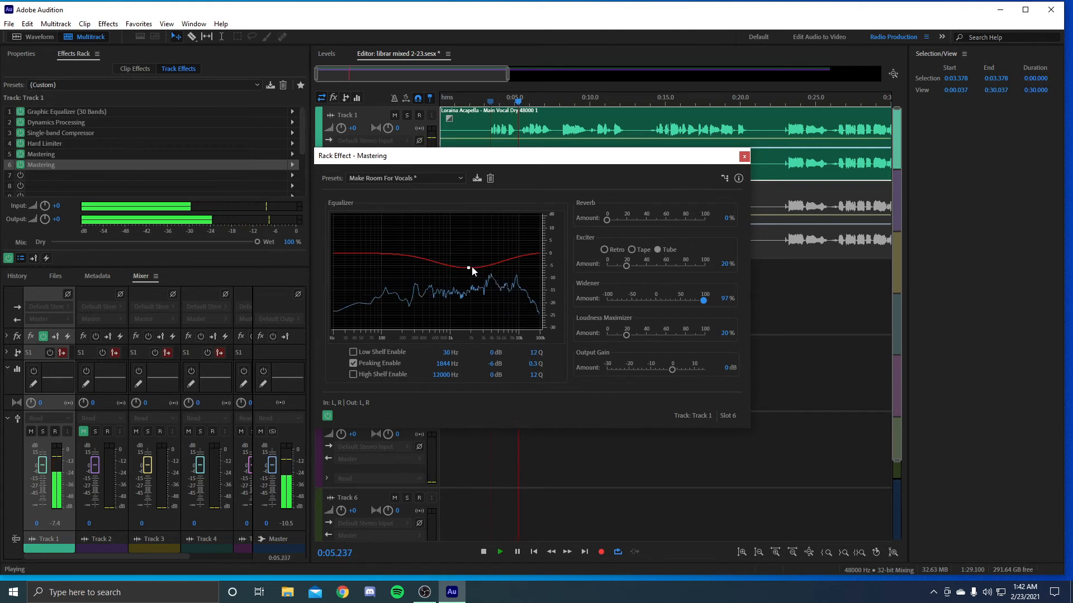
pyautogui.moveTo(469, 268); pyautogui.dragTo(469, 268)
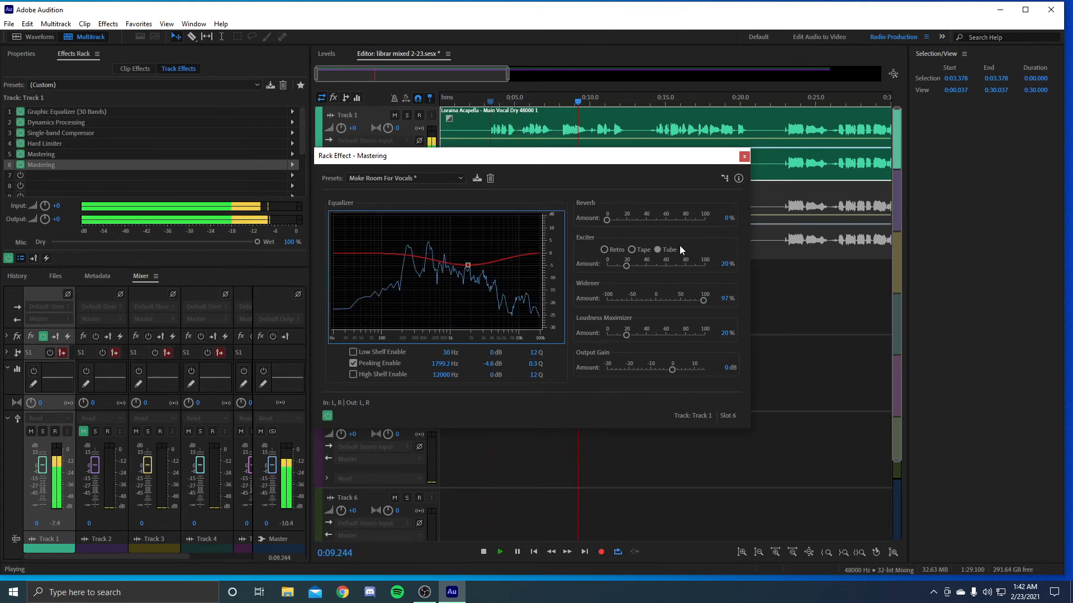
pyautogui.press('space')
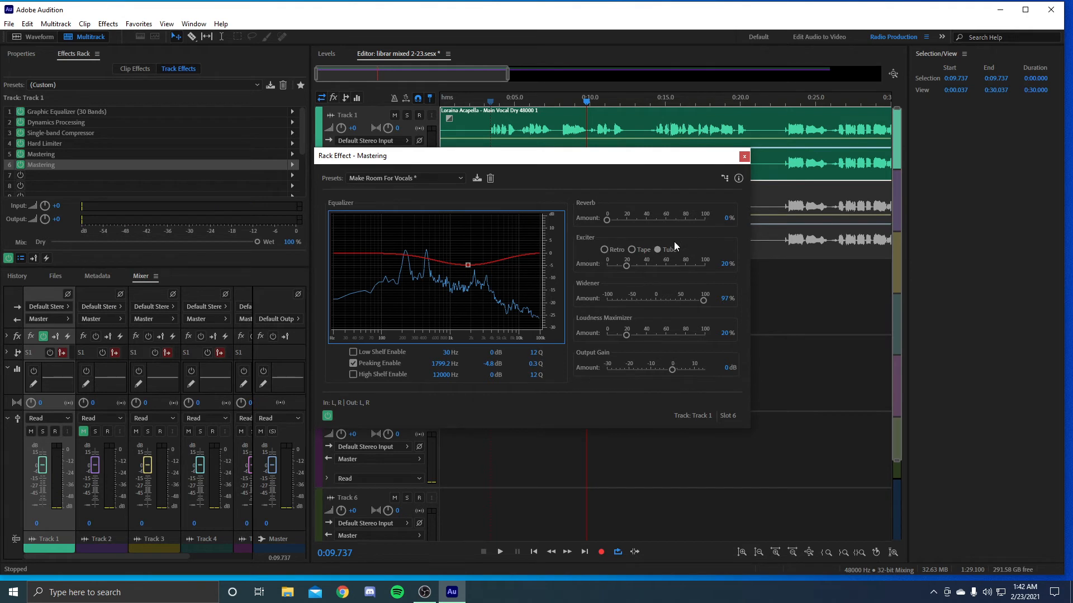
pyautogui.click(658, 251)
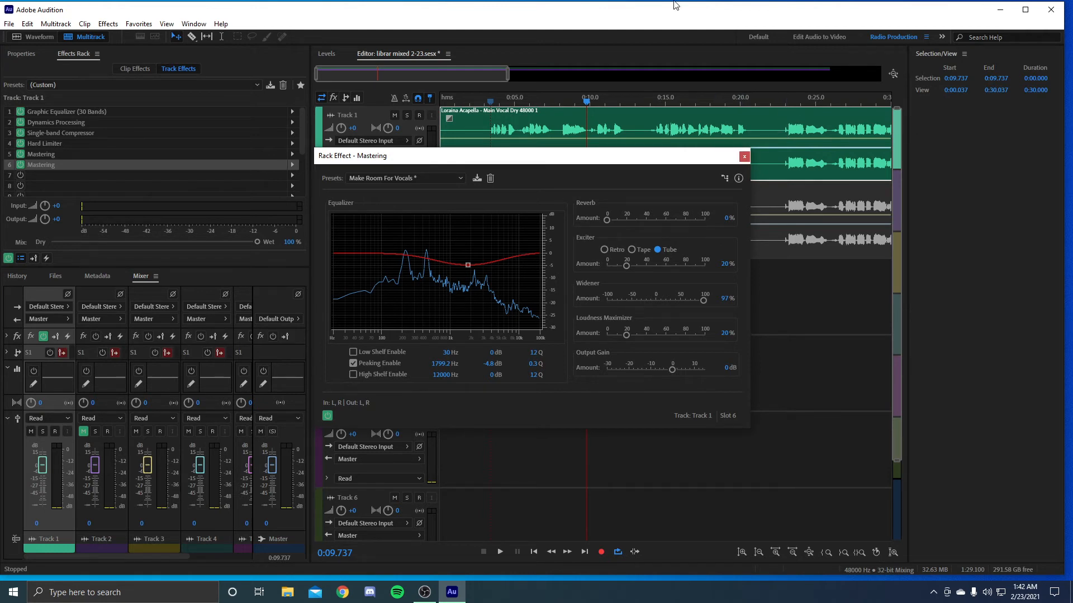
pyautogui.click(744, 158)
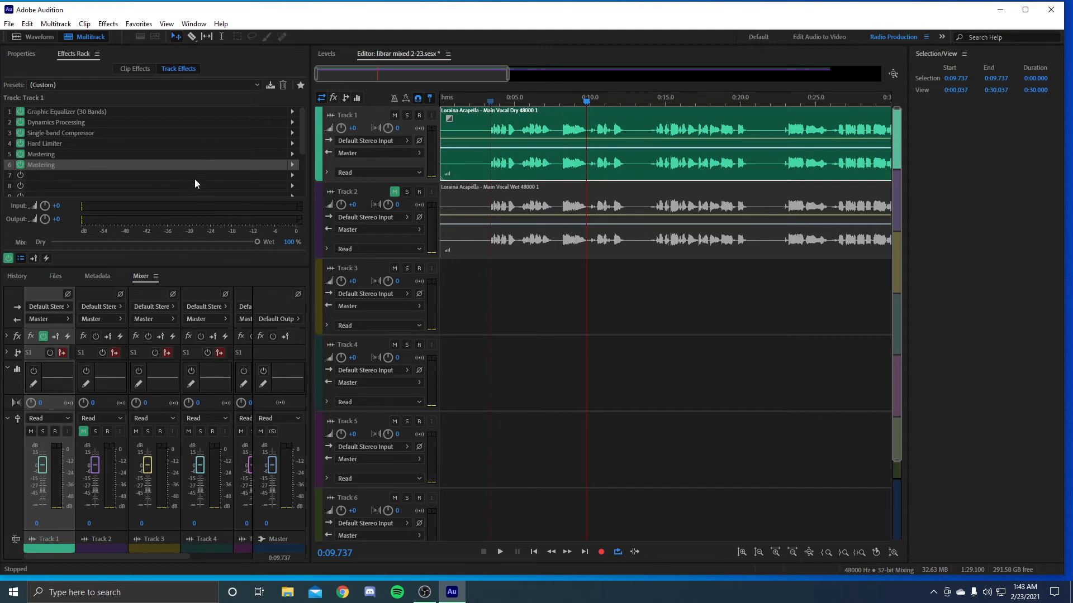
# Add a Flanger effect to Track 1's seventh effect slot
pyautogui.scroll(-1, 193, 172)
pyautogui.click(292, 143)
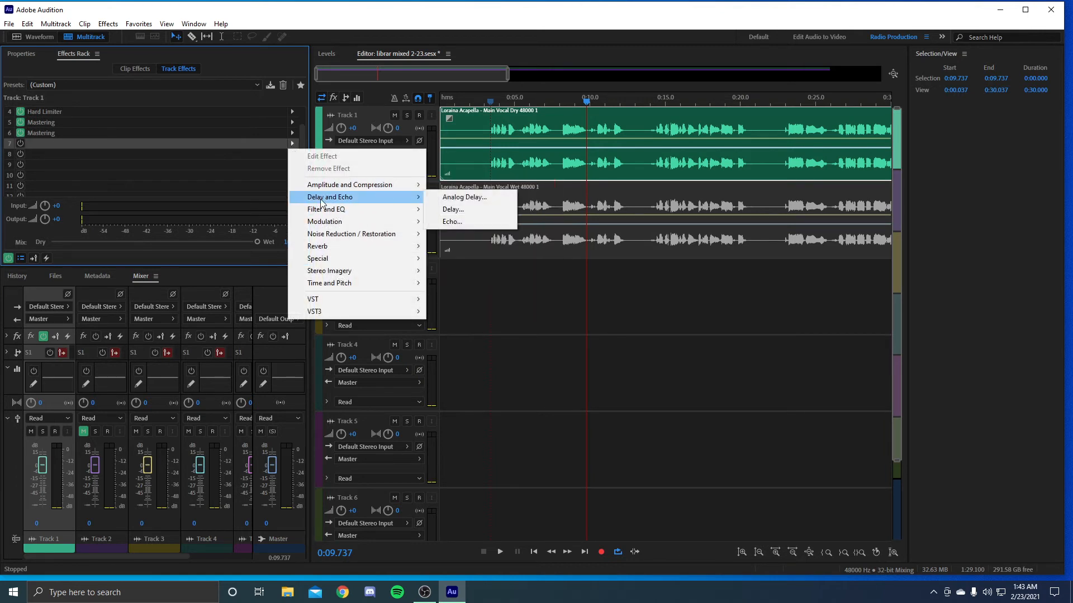
pyautogui.moveTo(322, 210)
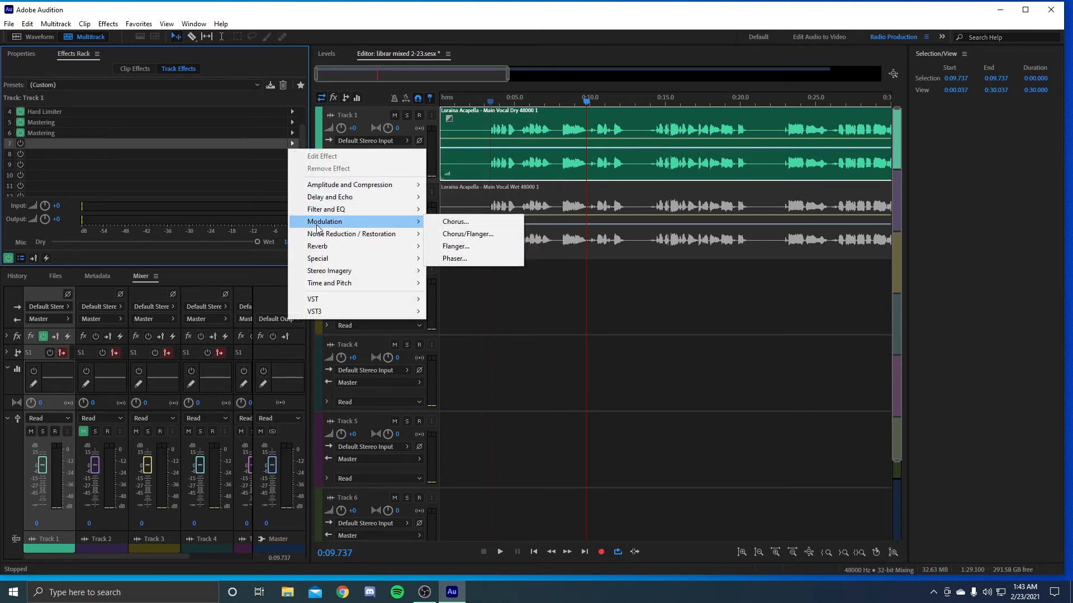
pyautogui.click(475, 247)
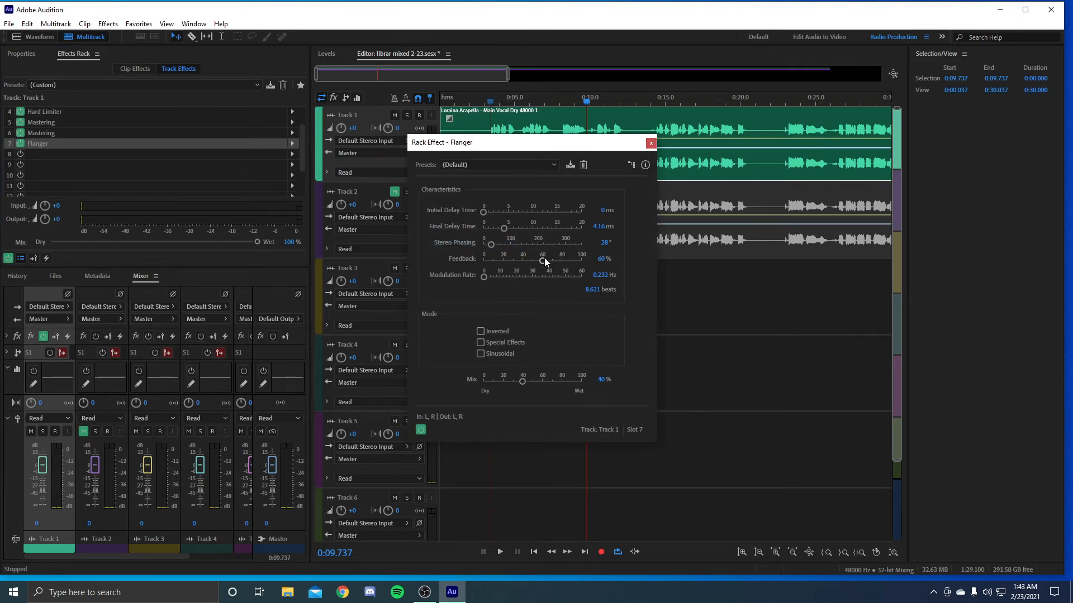
# Set the Flanger's feedback to 66.8% and stereo phasing to about 34°, and play a short stretch of Track 1
pyautogui.moveTo(543, 261); pyautogui.dragTo(549, 260)
pyautogui.moveTo(491, 245); pyautogui.dragTo(493, 245)
pyautogui.press('space')
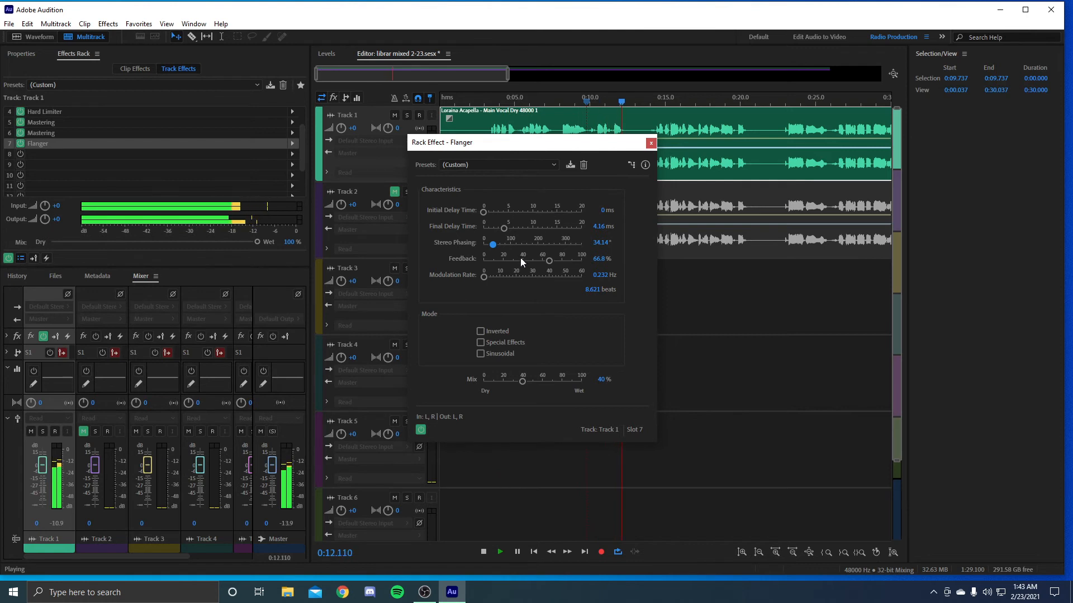
pyautogui.press('space')
# Set the Flanger's final delay time to 2.23 ms and stereo phasing to 50.5°, auditioning from about 0:03.75, and close its window
pyautogui.moveTo(493, 245)
pyautogui.mouseDown()
pyautogui.moveTo(501, 229)
pyautogui.moveTo(492, 223)
pyautogui.mouseUp()
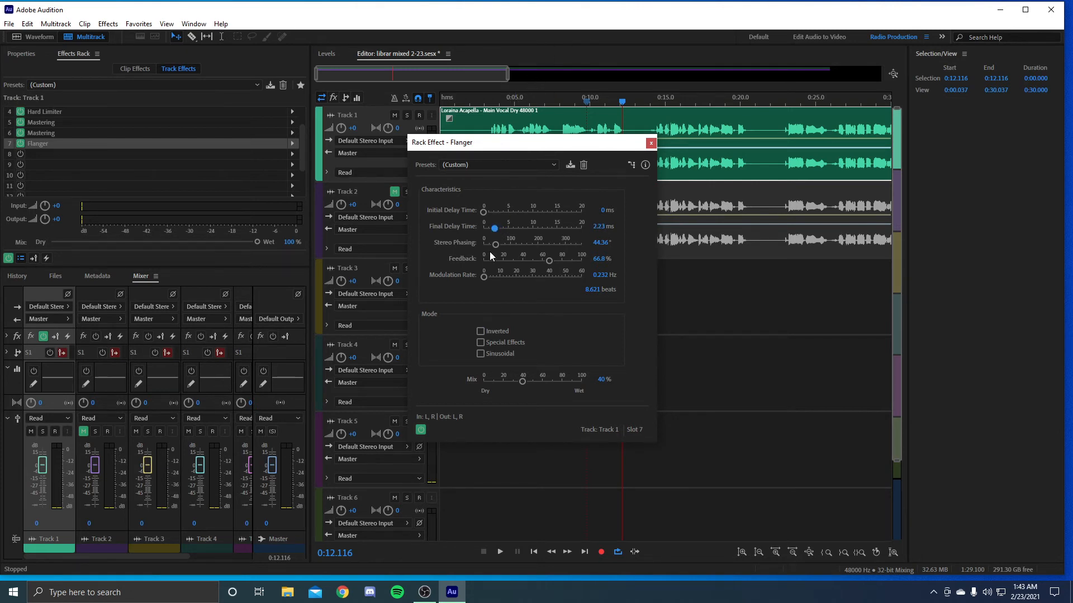
pyautogui.moveTo(495, 246); pyautogui.dragTo(492, 246)
pyautogui.click(496, 103)
pyautogui.press('space')
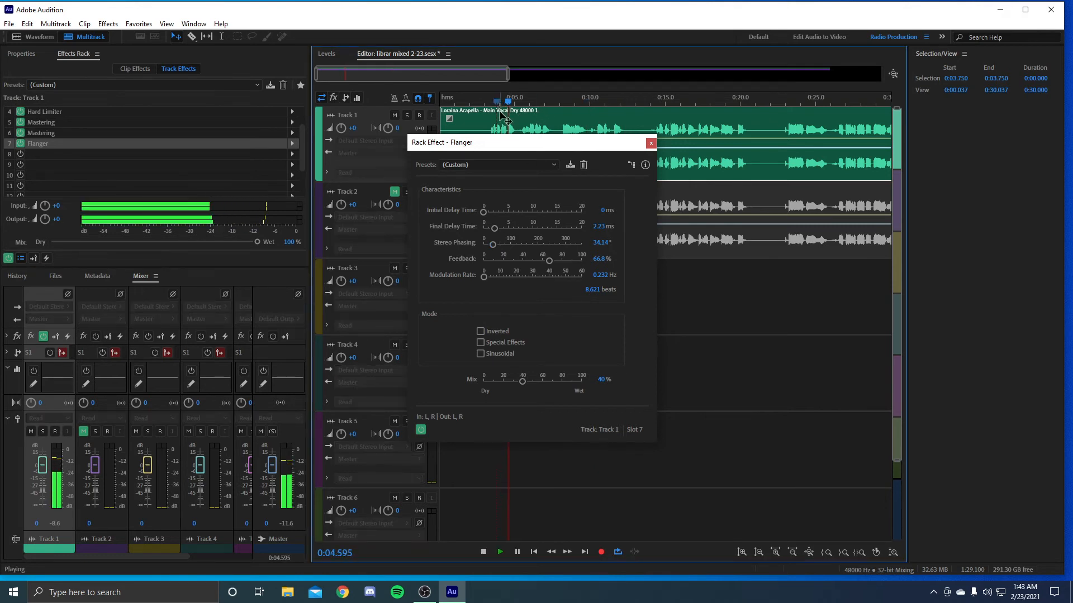
pyautogui.moveTo(492, 246); pyautogui.dragTo(498, 247)
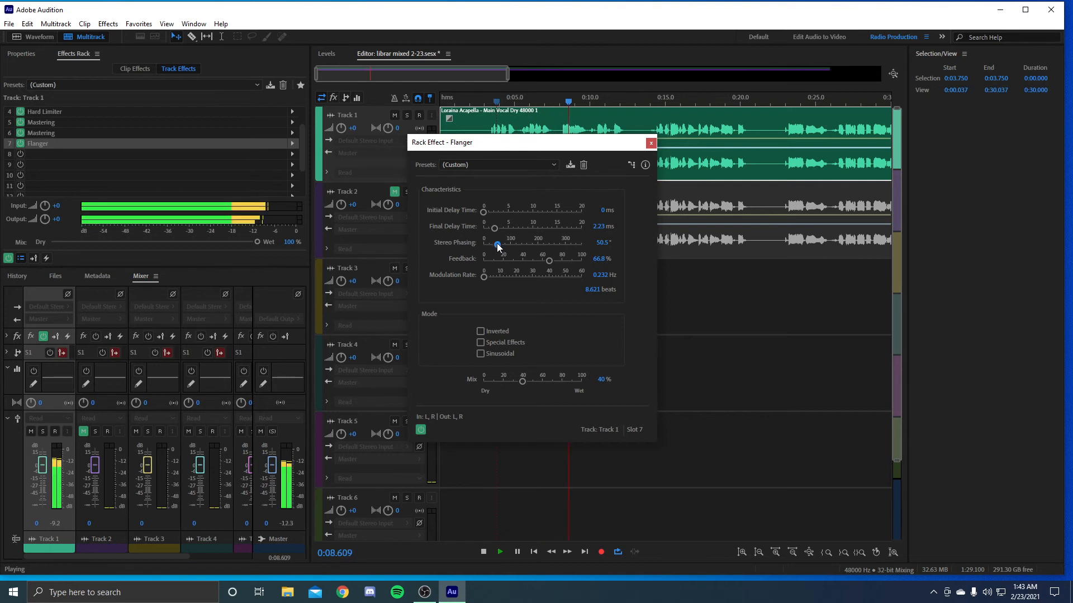
pyautogui.press('space')
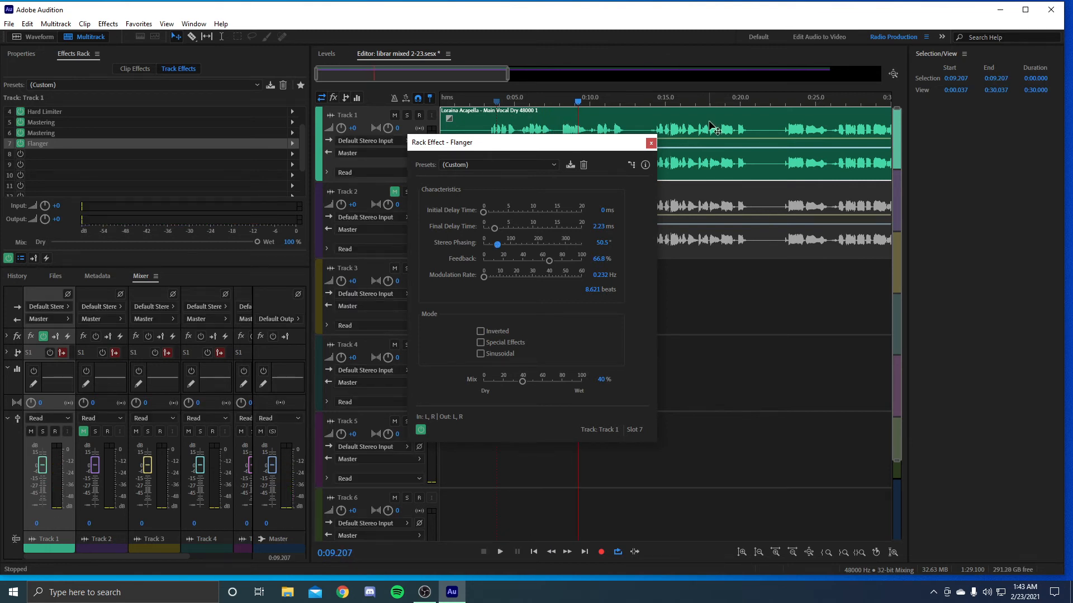
pyautogui.click(651, 142)
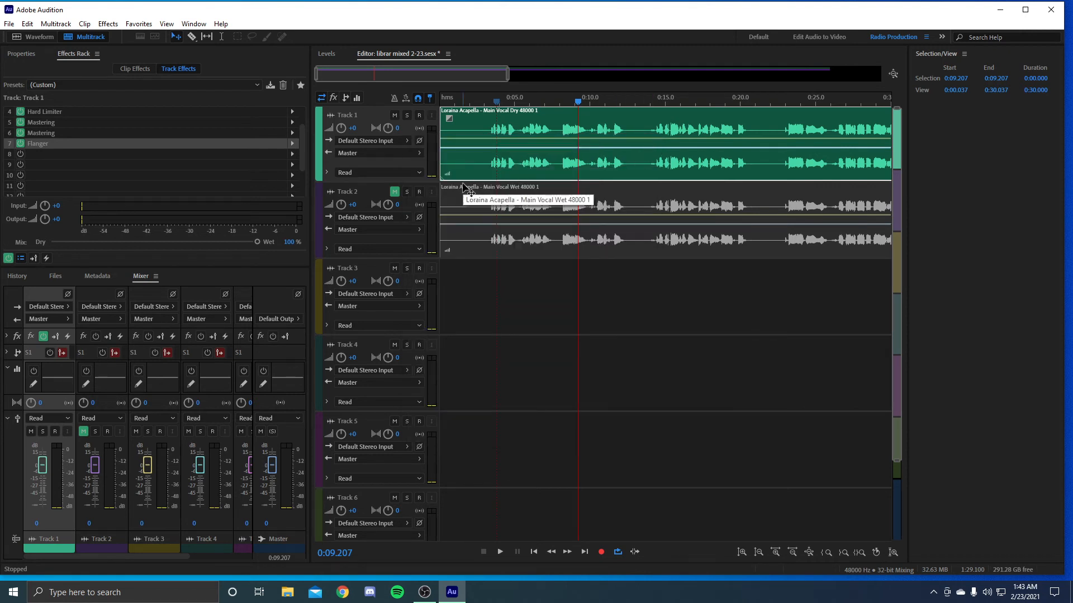
# Add a Studio Reverb effect to Track 1's eighth effect slot
pyautogui.click(208, 152)
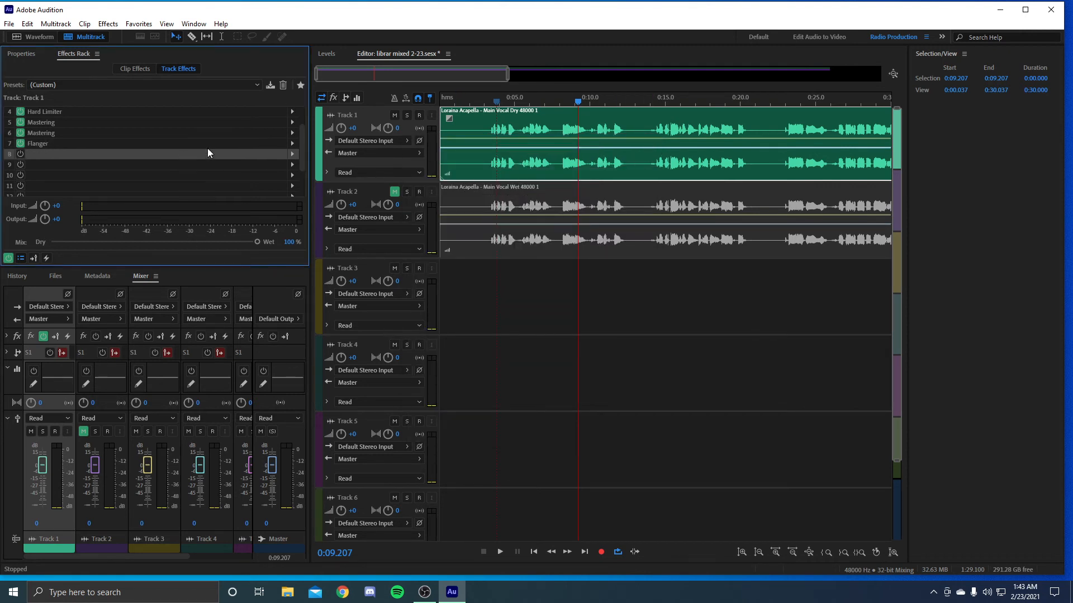
pyautogui.click(296, 153)
pyautogui.moveTo(408, 256)
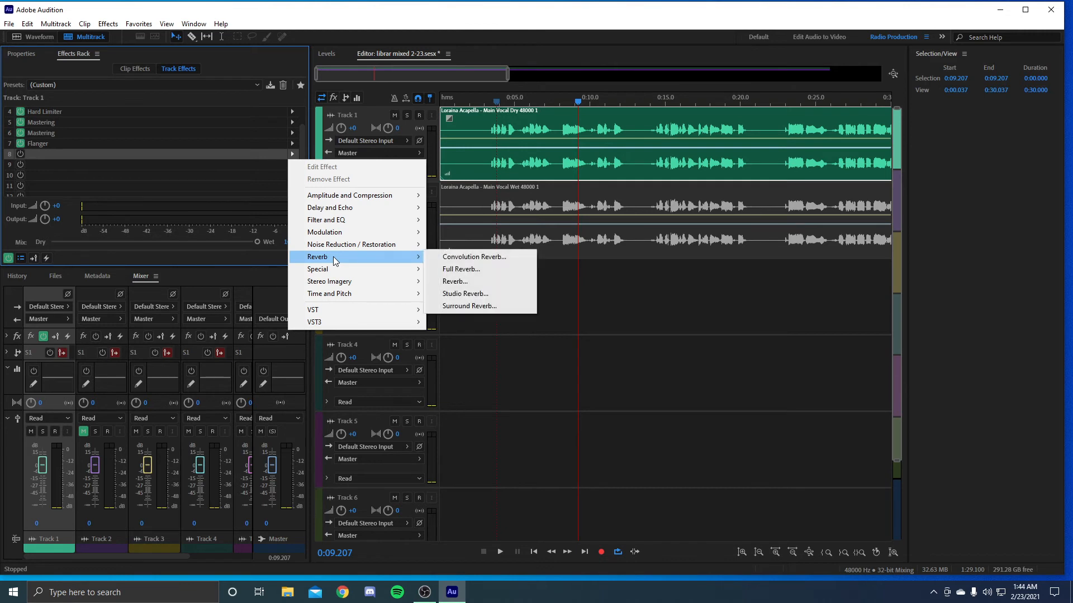
pyautogui.click(465, 294)
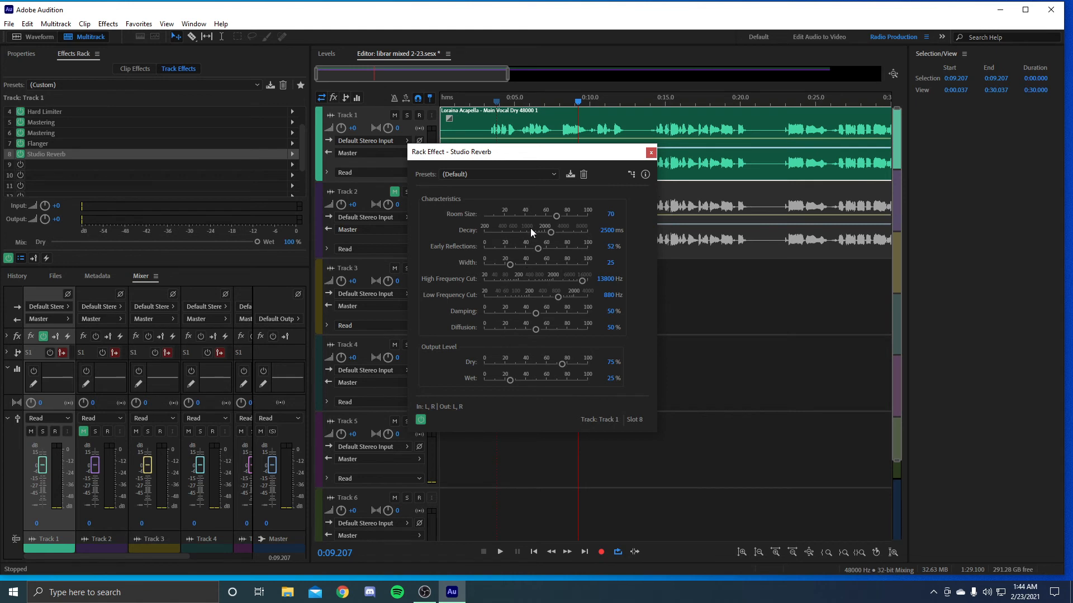
pyautogui.click(42, 144)
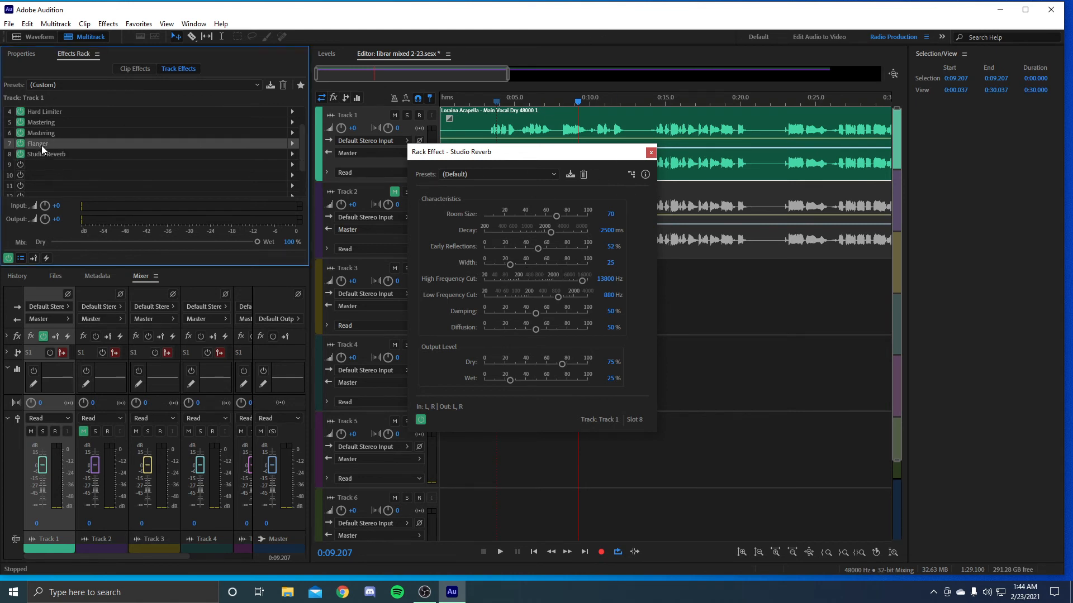
pyautogui.click(292, 143)
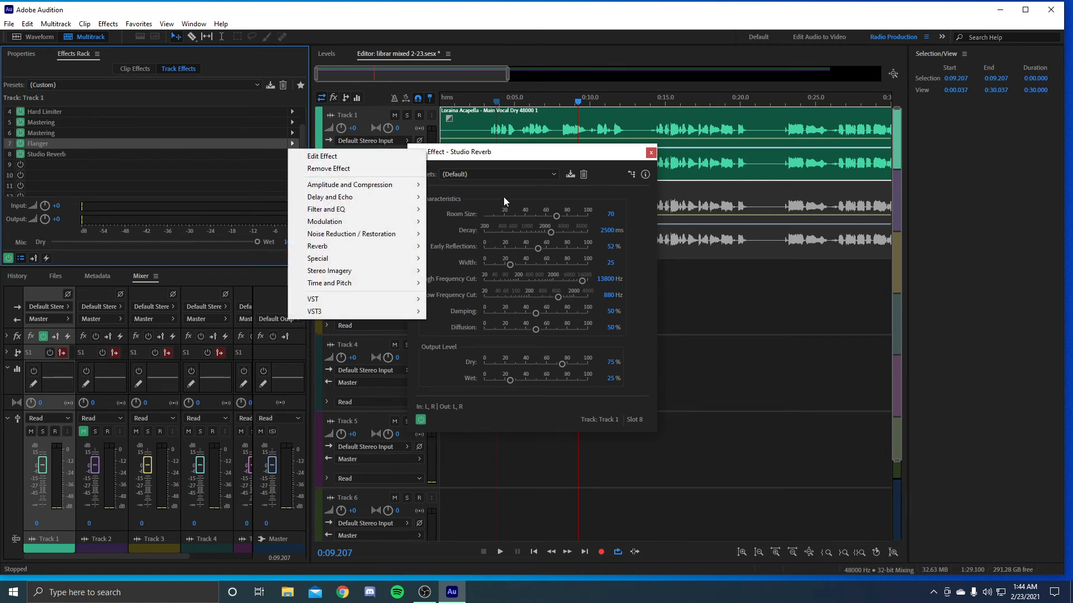
pyautogui.click(447, 173)
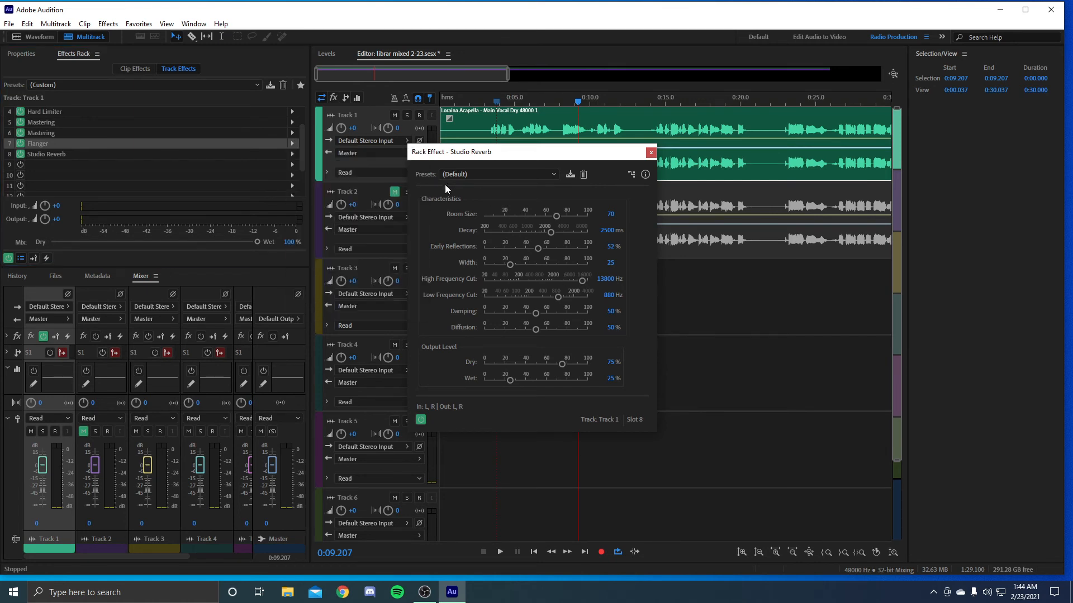
pyautogui.click(102, 143)
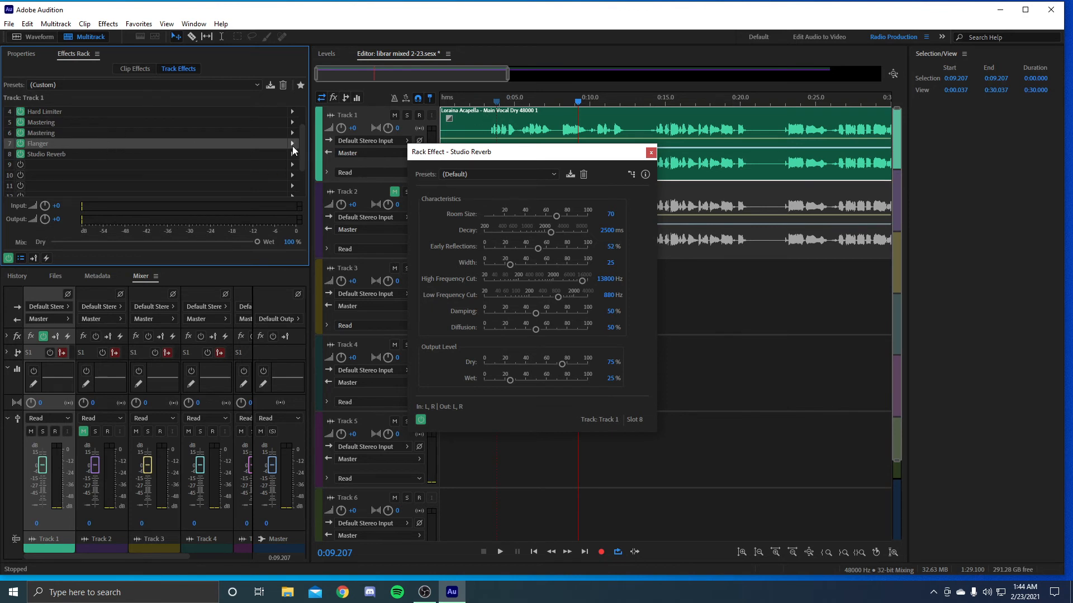
pyautogui.scroll(1, 177, 124)
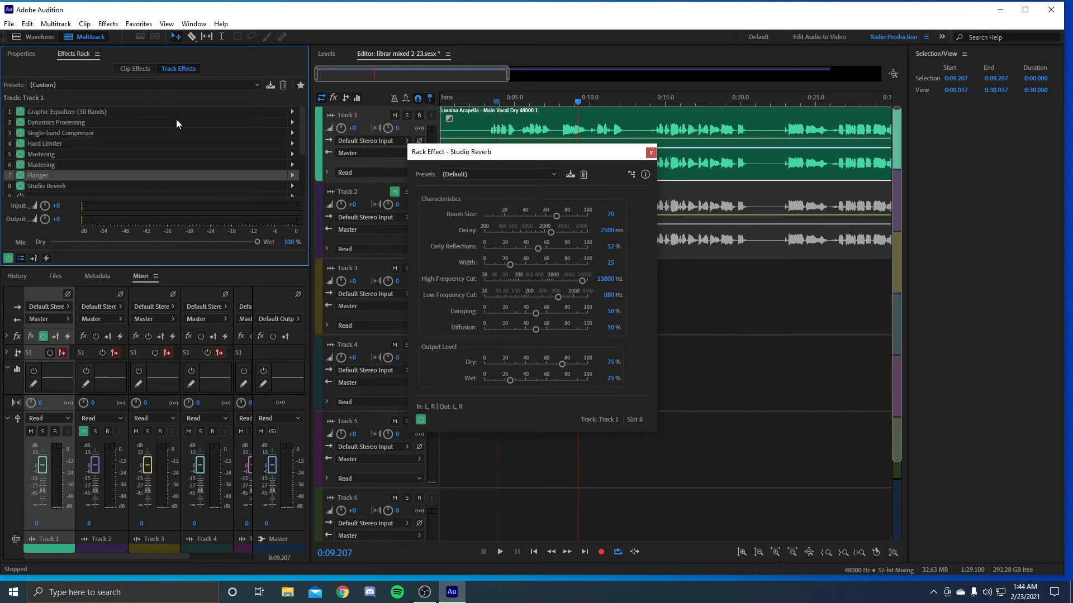
pyautogui.click(50, 144)
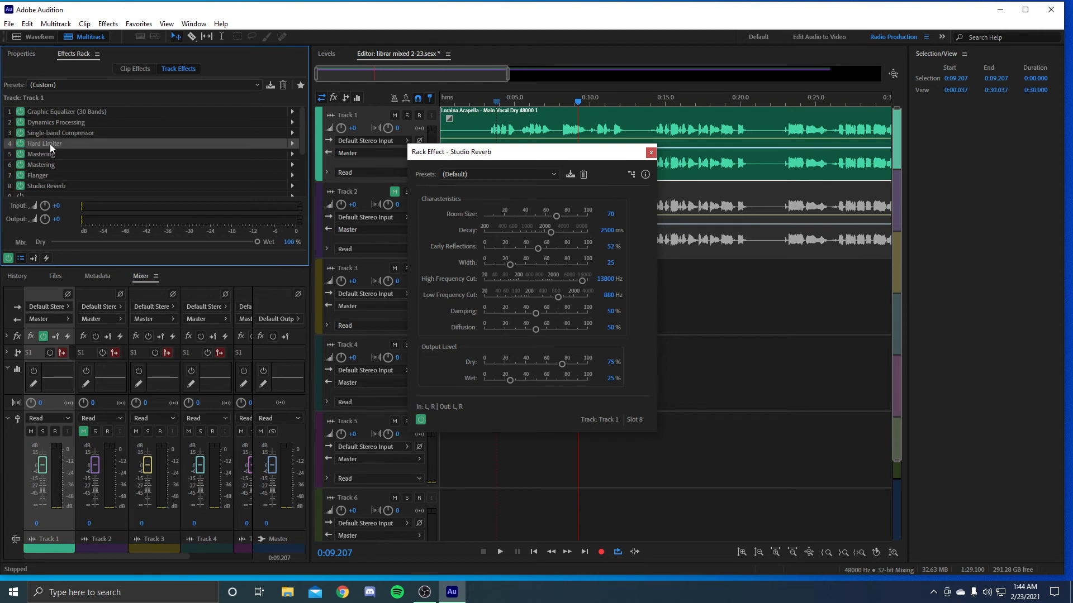
pyautogui.click(49, 174)
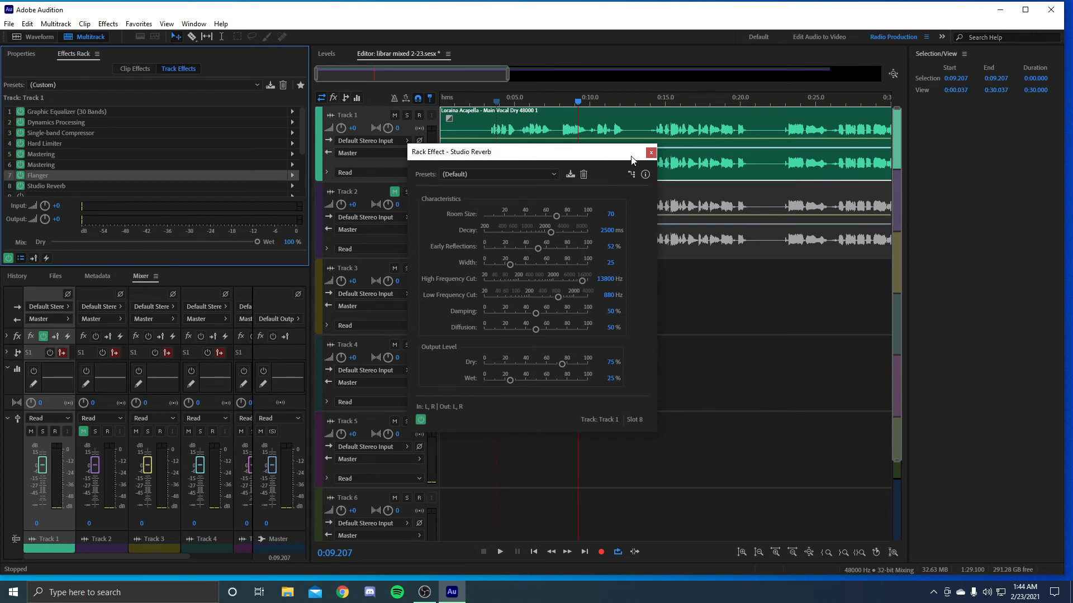
pyautogui.scroll(-1, 98, 146)
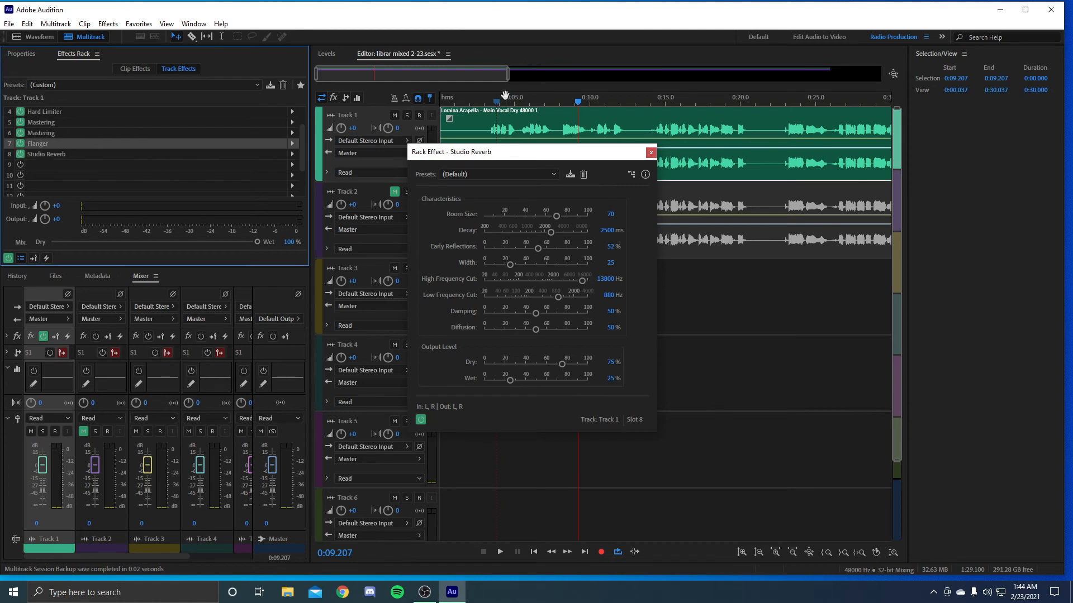
# Set the Studio Reverb's high frequency cut to 12345 Hz, fine-tune its low frequency cut, close it and preview from about 0:04.1
pyautogui.click(501, 101)
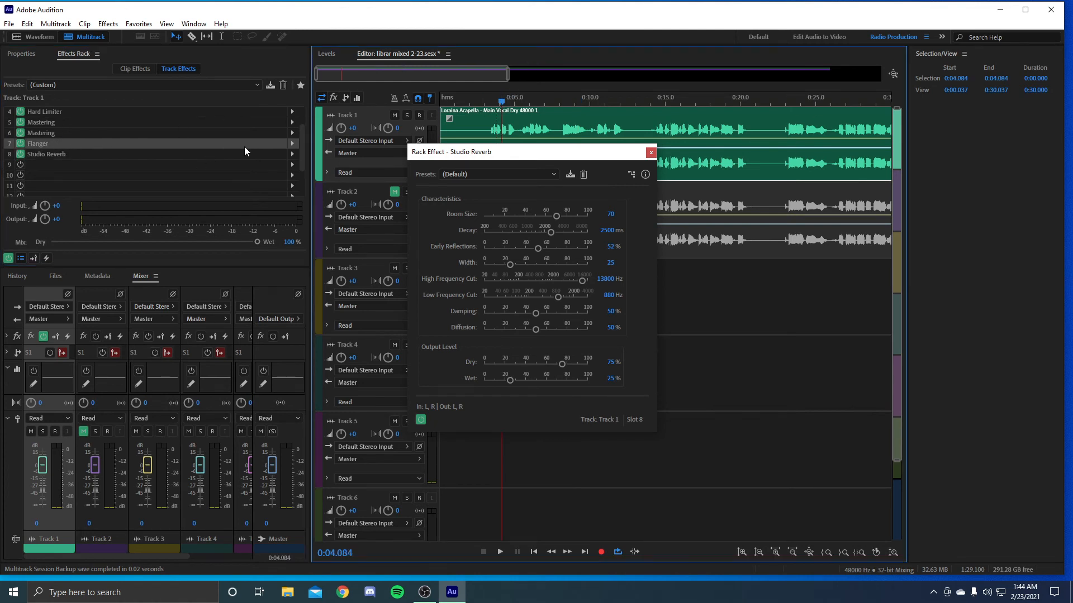
pyautogui.click(166, 152)
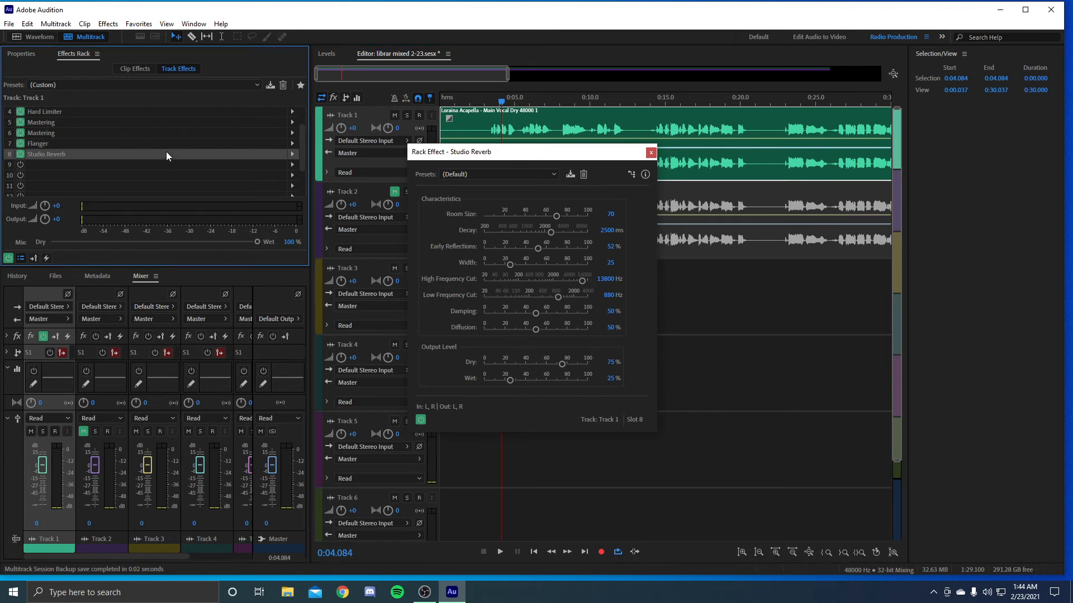
pyautogui.click(582, 281)
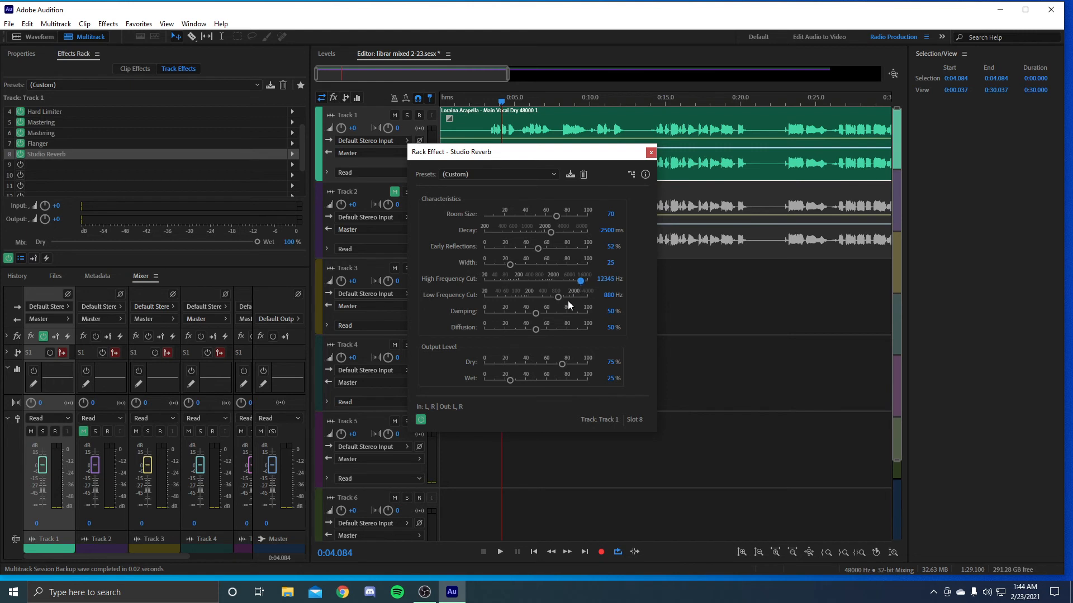
pyautogui.moveTo(561, 297); pyautogui.dragTo(561, 296)
pyautogui.click(652, 153)
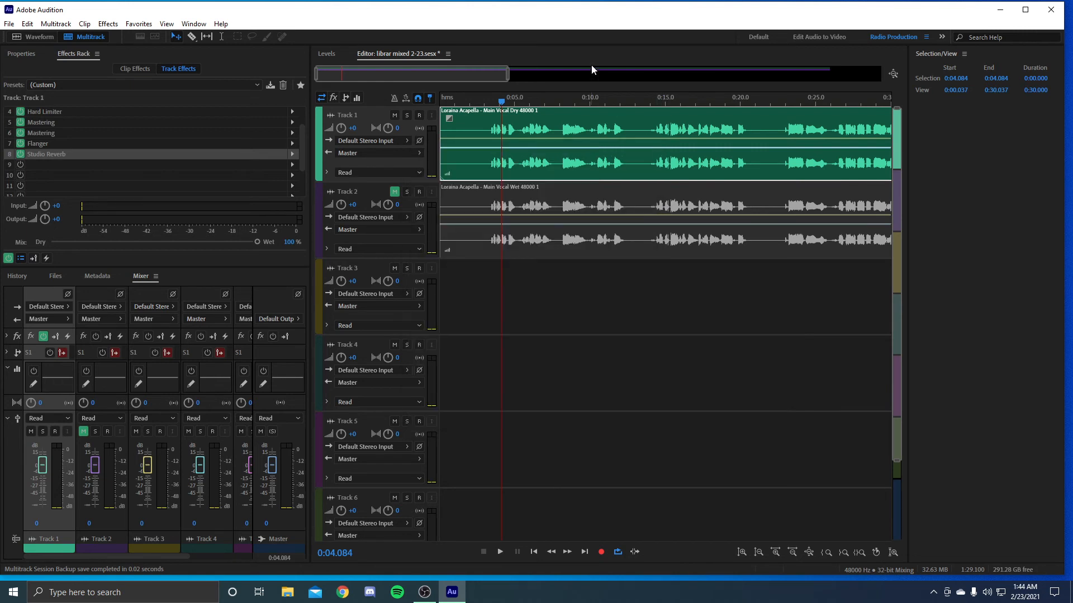
pyautogui.press('space')
pyautogui.press('space')
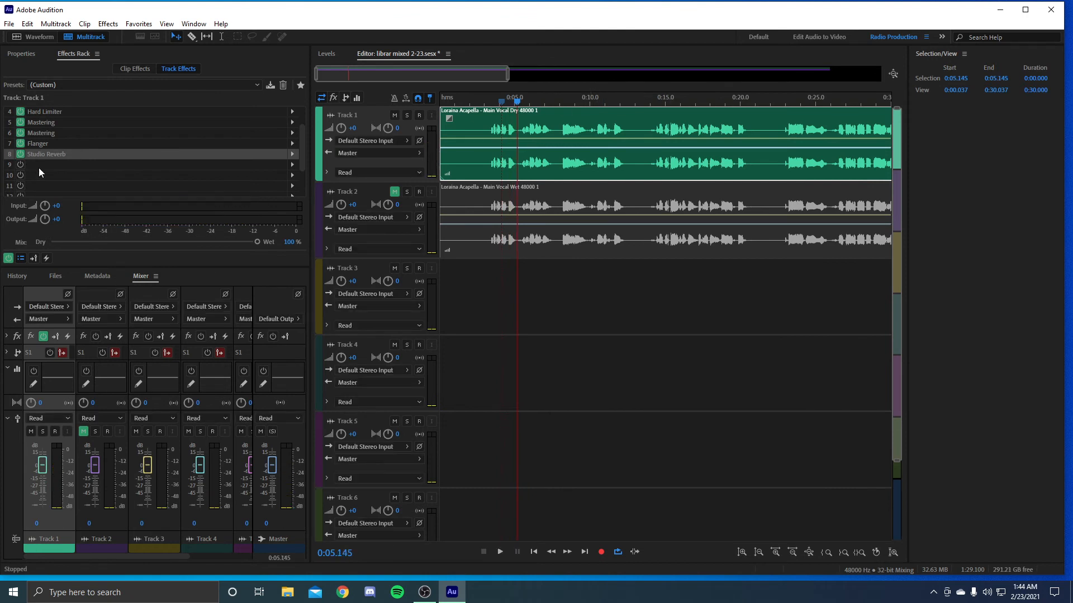
# Add a Reverb effect with default settings to Track 1's ninth effect slot, close its window and briefly play the track
pyautogui.click(42, 162)
pyautogui.click(292, 162)
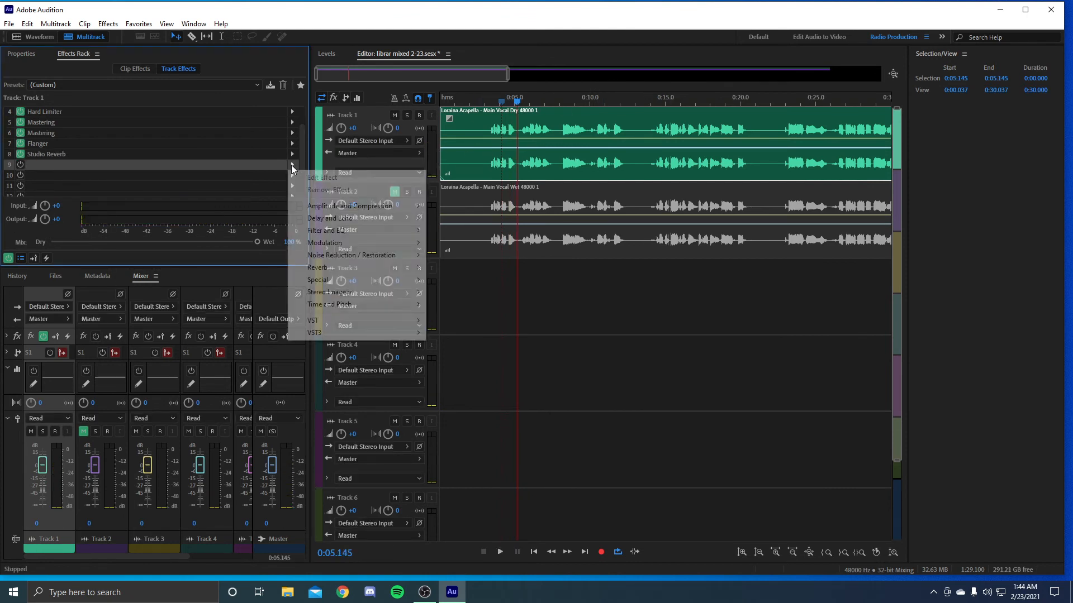
pyautogui.moveTo(330, 274)
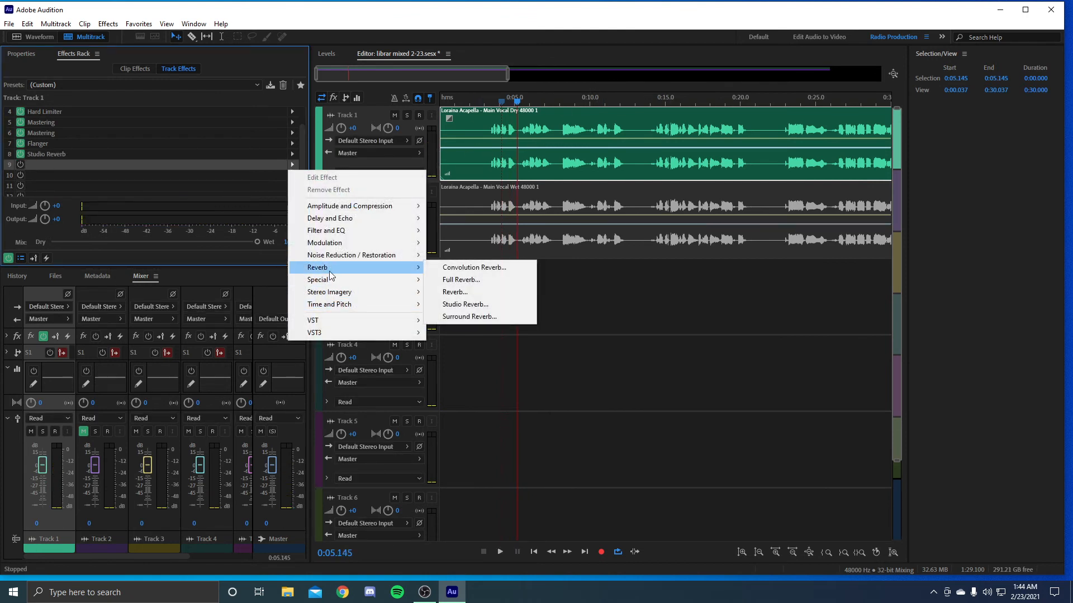
pyautogui.click(496, 293)
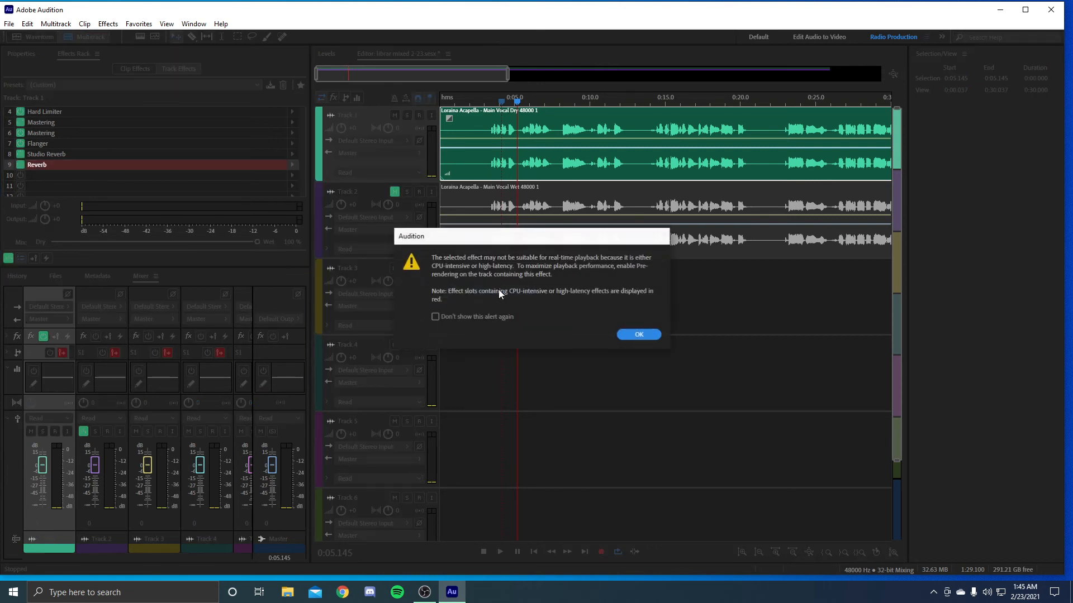
pyautogui.click(640, 334)
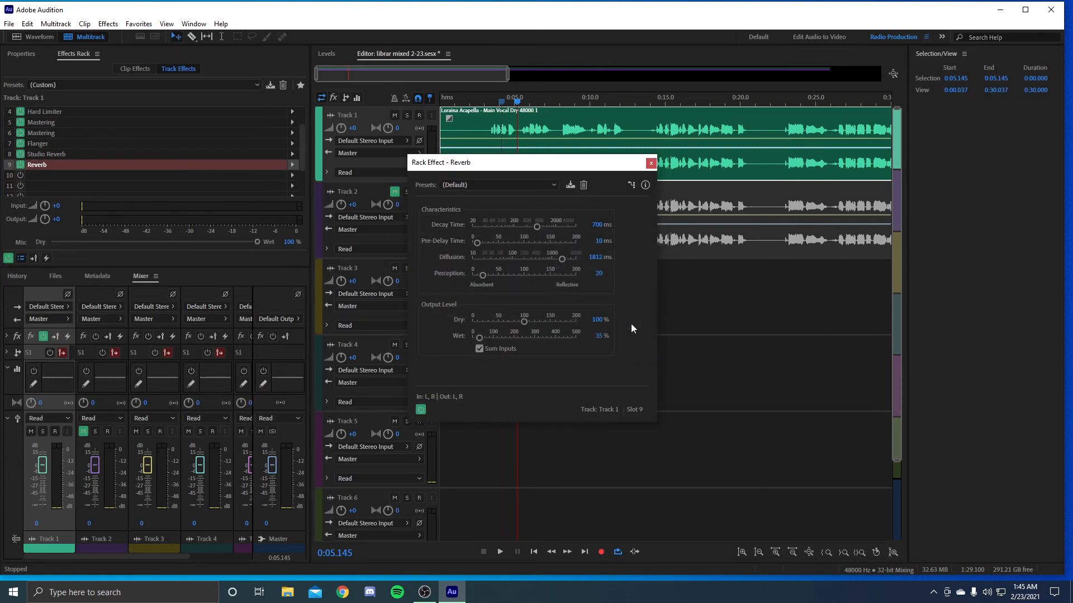
pyautogui.click(650, 163)
pyautogui.press('space')
pyautogui.press('space')
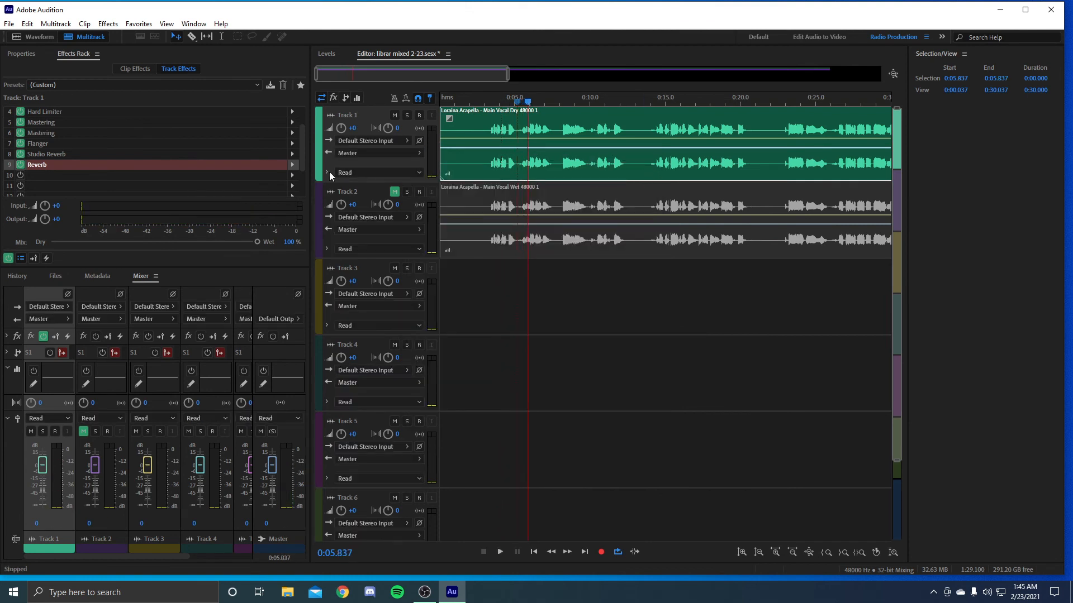
# Add an Echo effect to Track 1's tenth effect slot
pyautogui.click(71, 178)
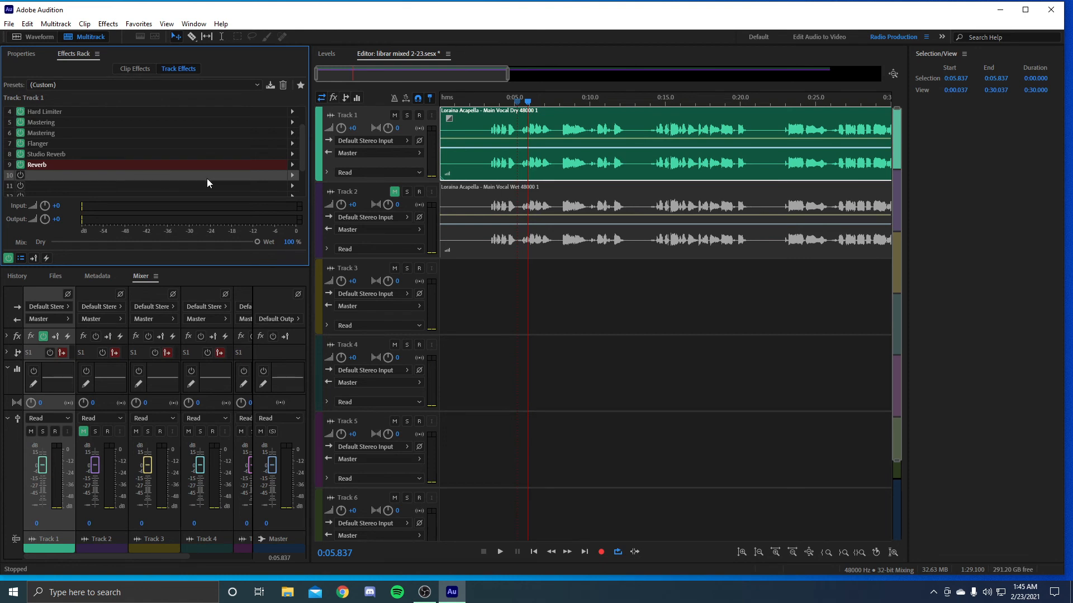
pyautogui.click(292, 176)
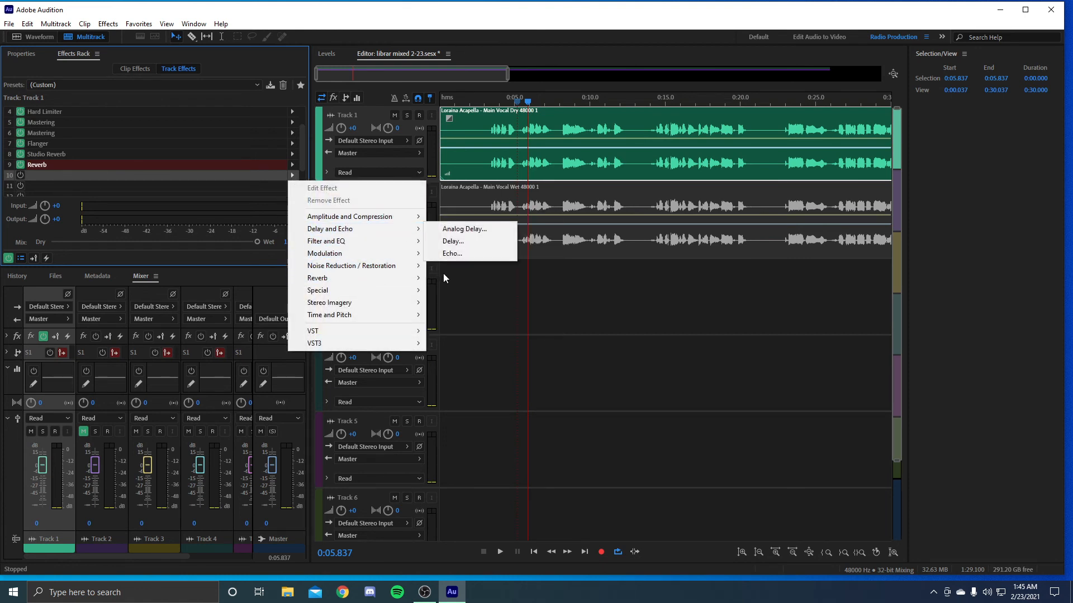
pyautogui.moveTo(418, 228)
pyautogui.click(481, 249)
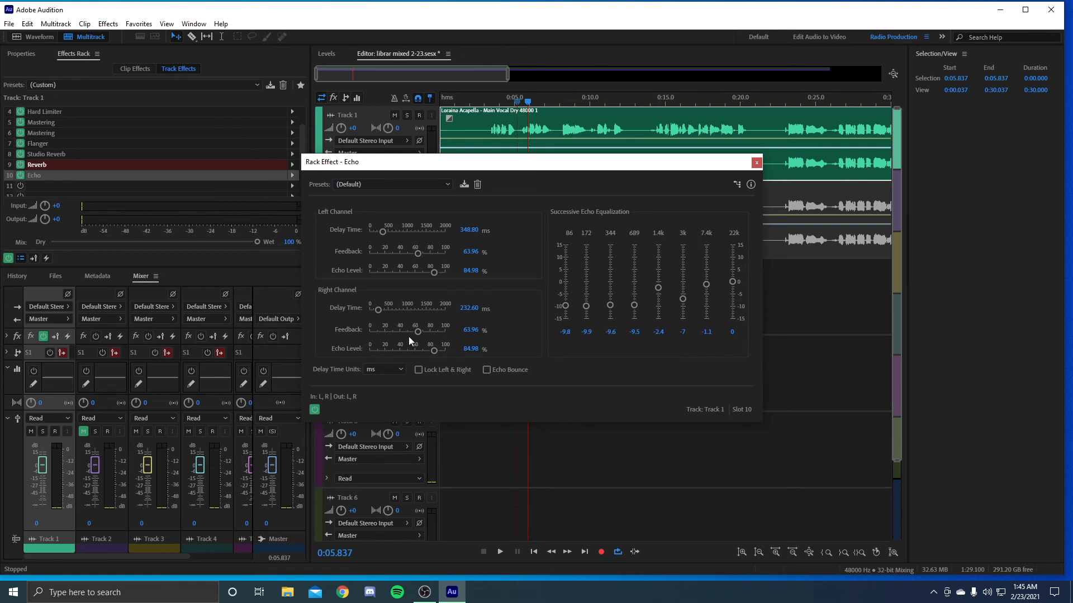
# Set the Echo's left channel feedback to 38.96% and echo level to 71.75%, and start playing Track 1
pyautogui.moveTo(417, 253); pyautogui.dragTo(397, 249)
pyautogui.scroll(1, 58, 143)
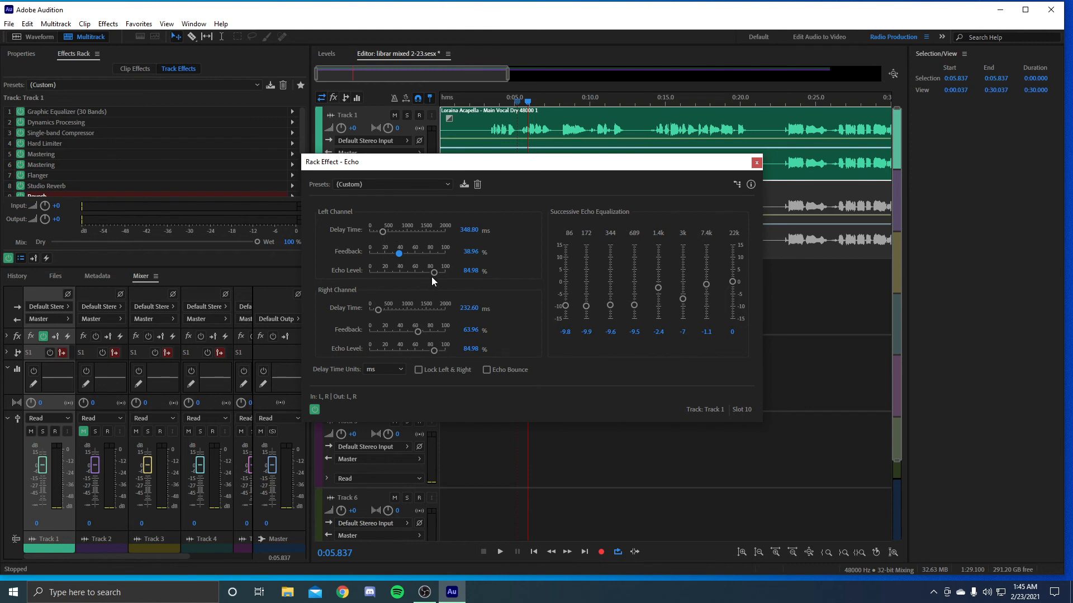
pyautogui.moveTo(433, 272); pyautogui.dragTo(425, 273)
pyautogui.press('space')
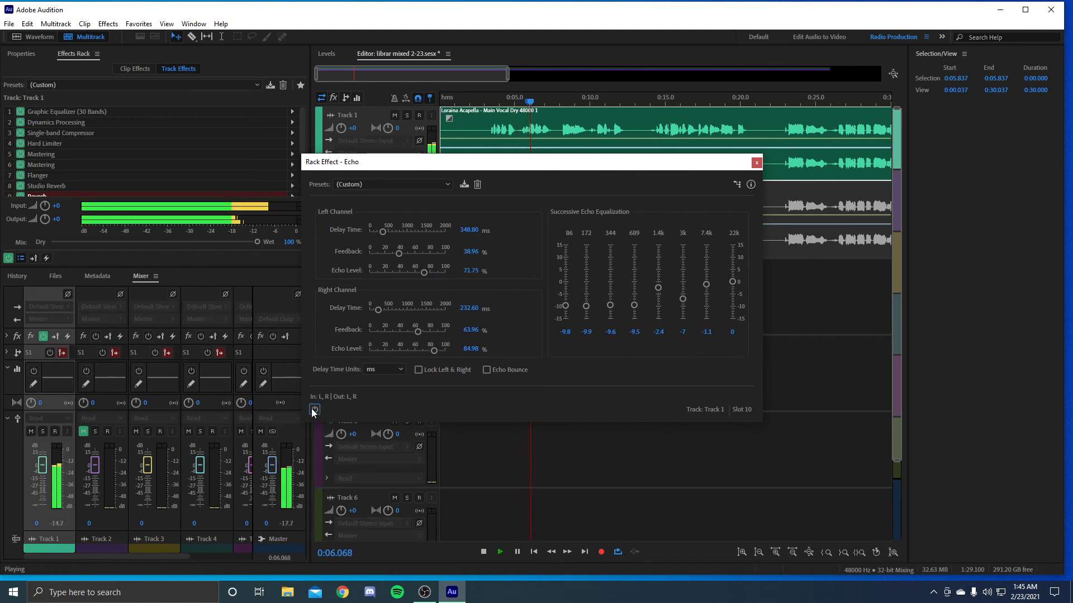
# Switch the Echo effect on and preview Track 1 from about 0:04.1
pyautogui.click(314, 409)
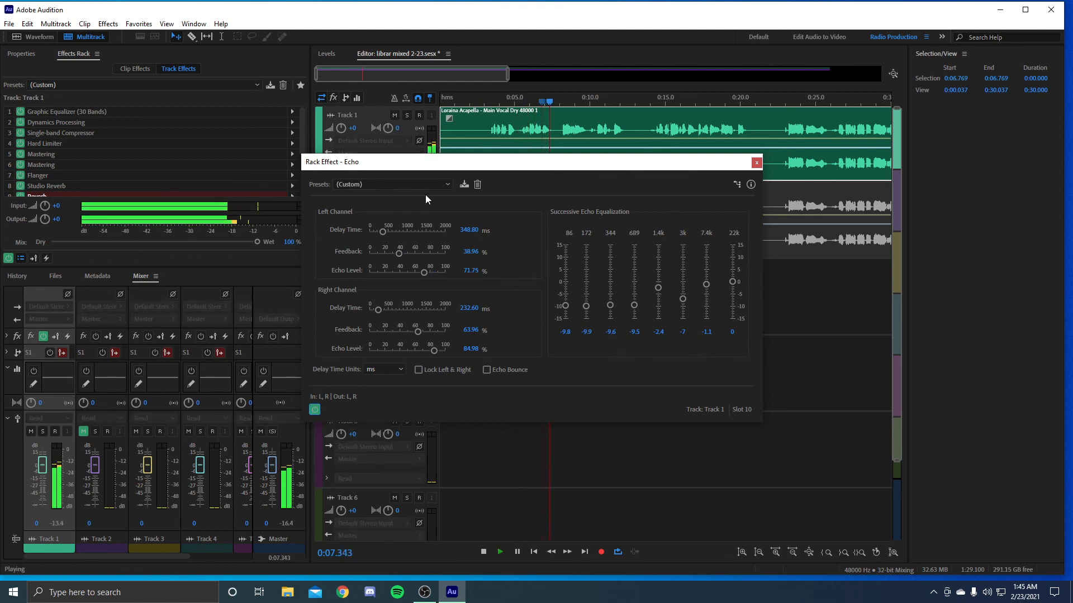
pyautogui.press('space')
pyautogui.click(502, 103)
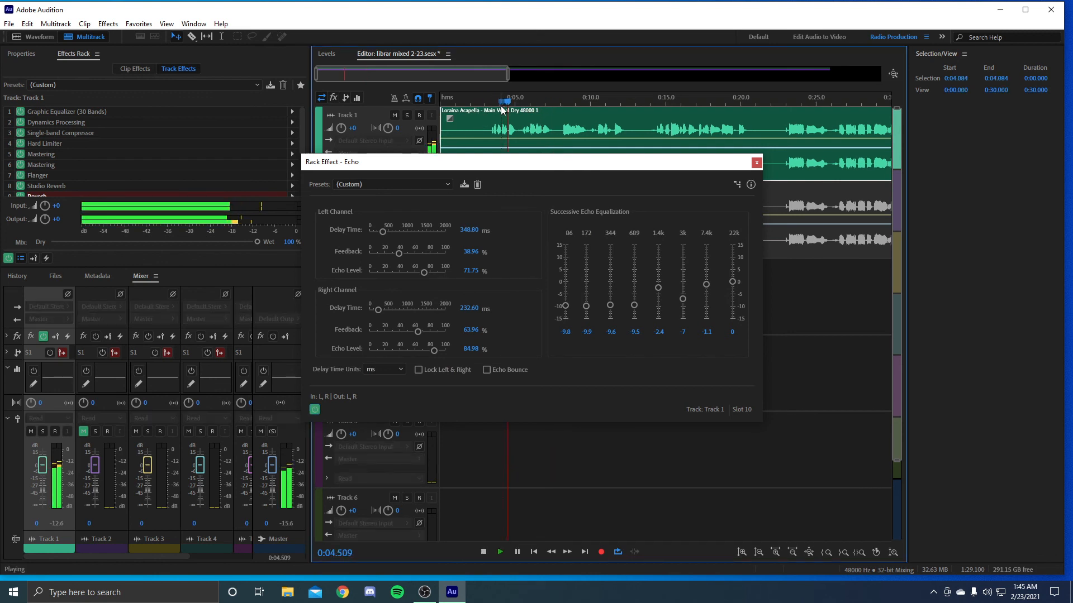
pyautogui.press('space')
# Set the Echo's left channel echo level to 21.75% and feedback to 24.26%, and replay from about 0:03.7
pyautogui.moveTo(424, 272); pyautogui.dragTo(385, 272)
pyautogui.press('space')
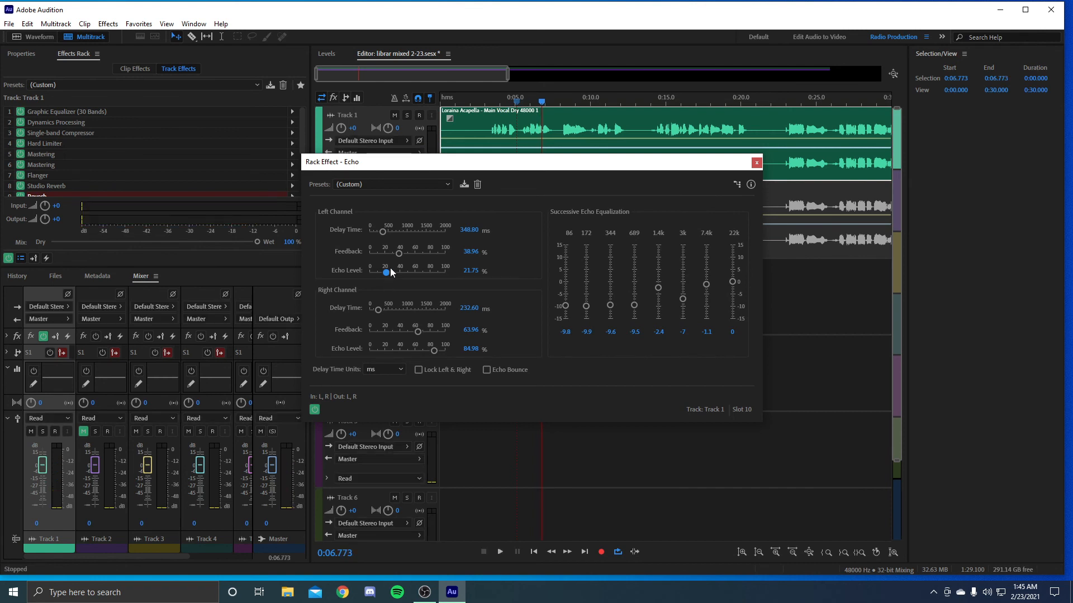
pyautogui.moveTo(398, 253); pyautogui.dragTo(387, 254)
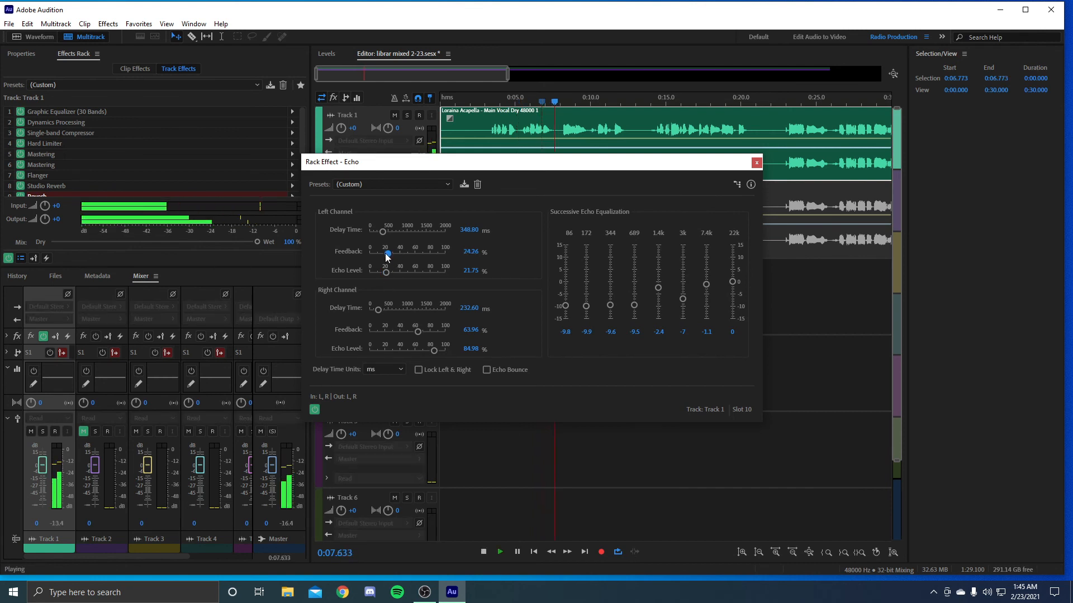
pyautogui.press('space')
pyautogui.click(496, 103)
pyautogui.press('space')
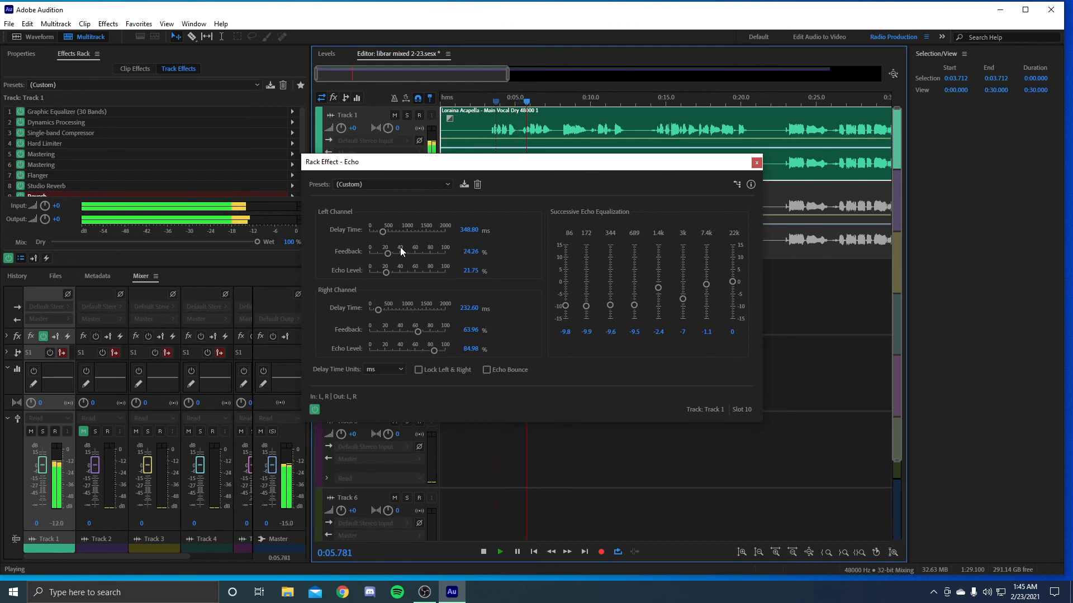
# Set the Echo's left channel delay time to 187.04 ms, feedback to 13.96% and echo level to 15.87%, and preview from about 0:03.3
pyautogui.moveTo(383, 231); pyautogui.dragTo(382, 274)
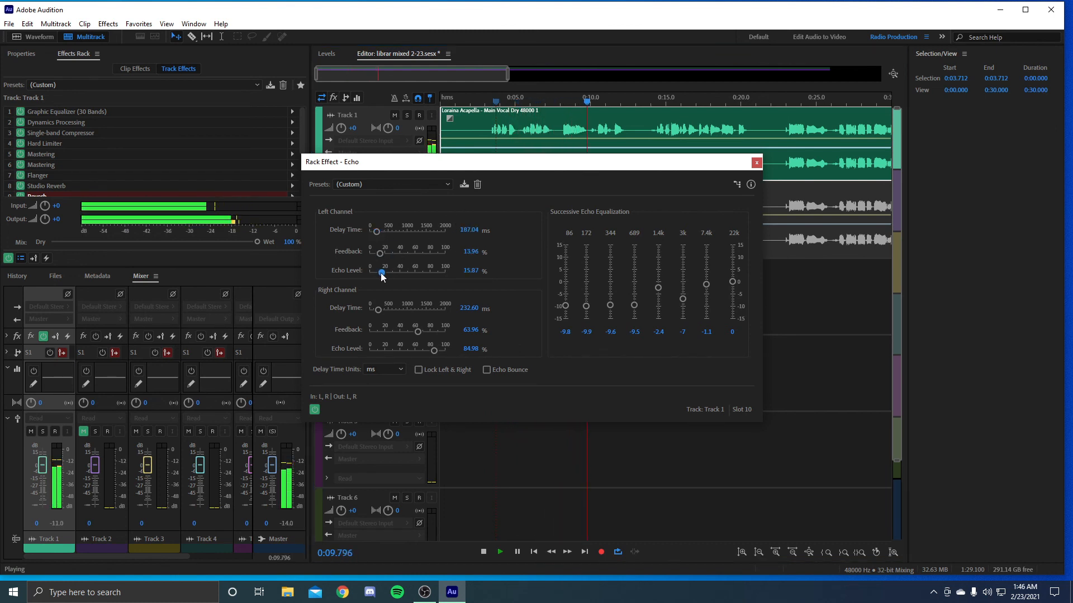
pyautogui.press('space')
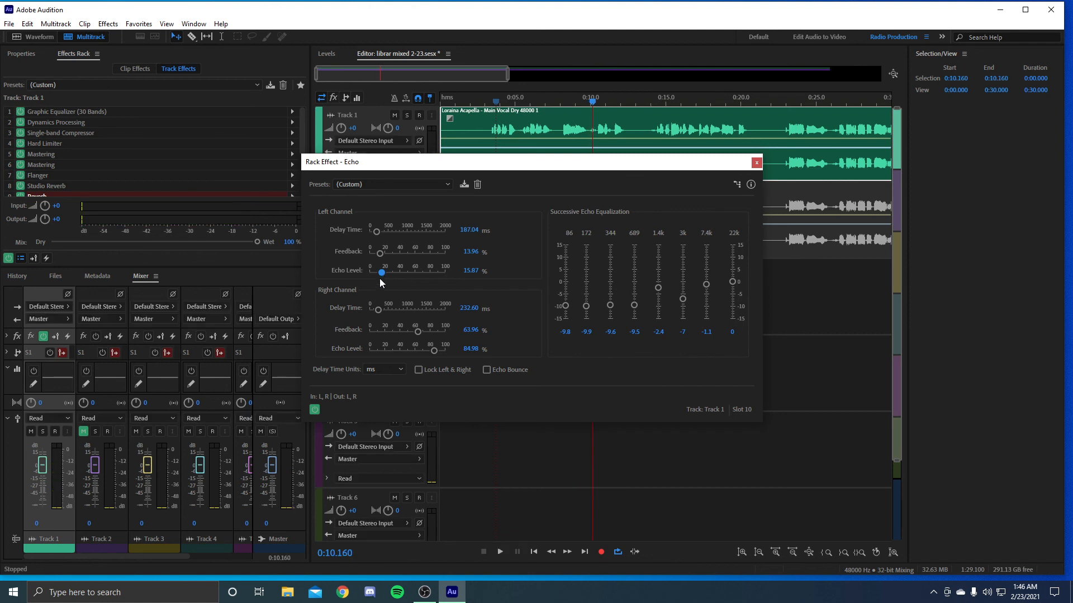
pyautogui.click(490, 104)
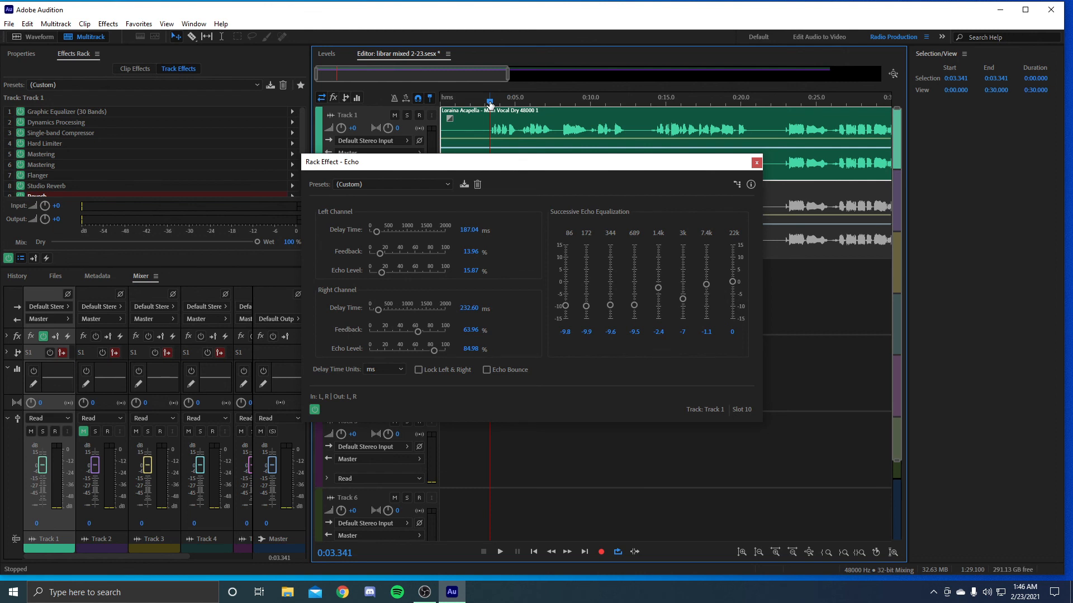
pyautogui.press('space')
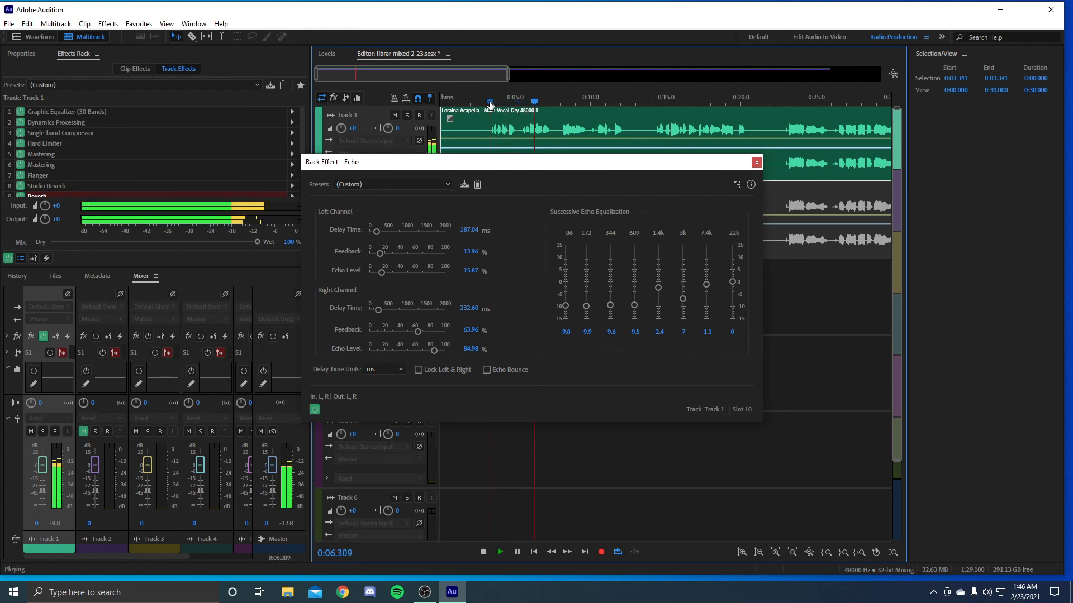
pyautogui.press('space')
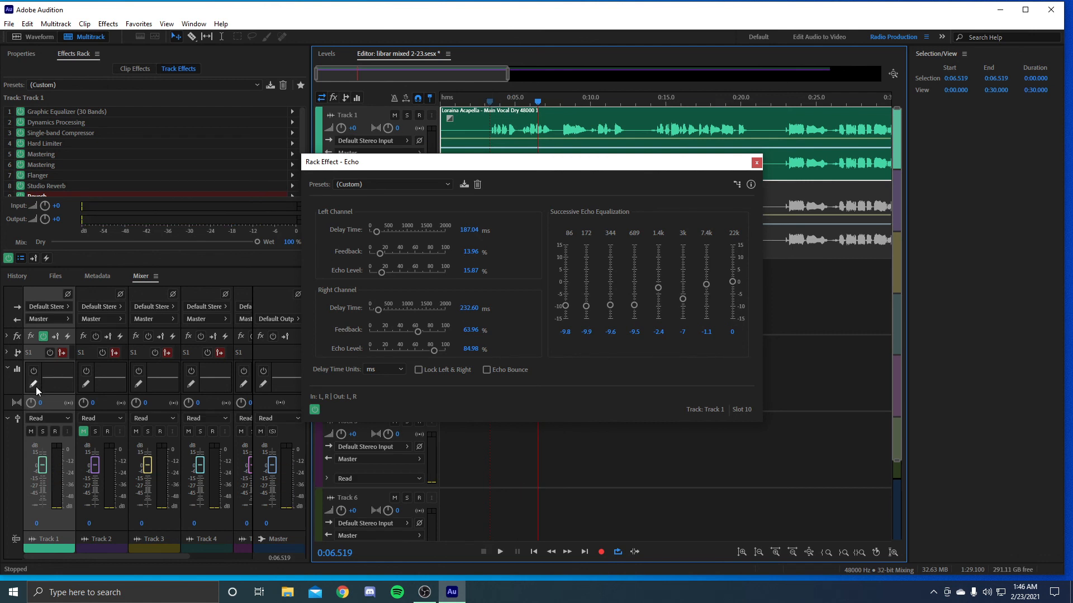
# Open the track EQ for Track 1 from the mixer and briefly play the track
pyautogui.click(280, 391)
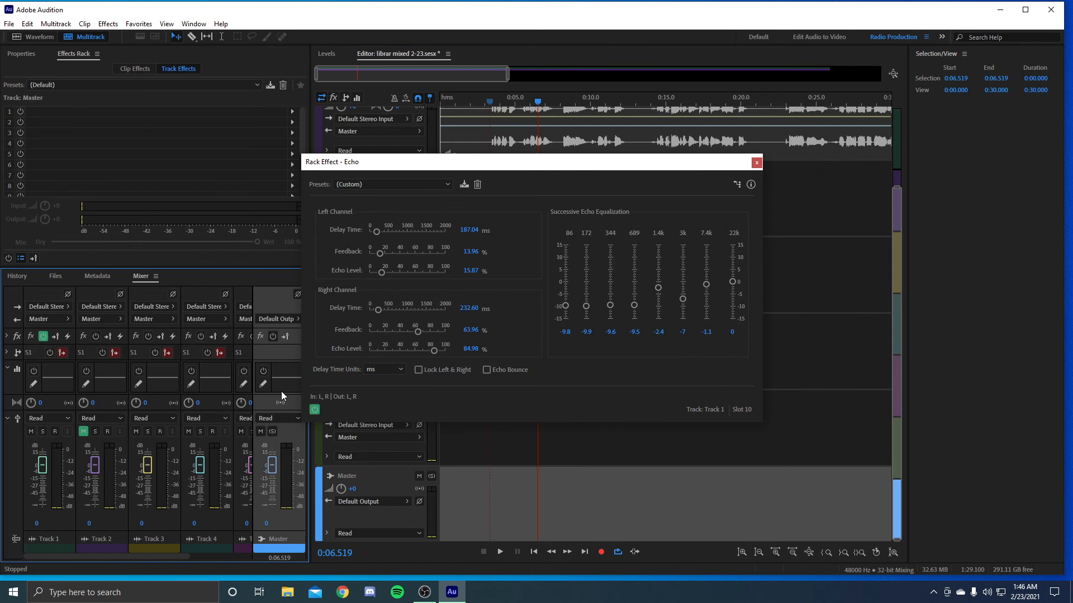
pyautogui.click(28, 387)
pyautogui.click(32, 385)
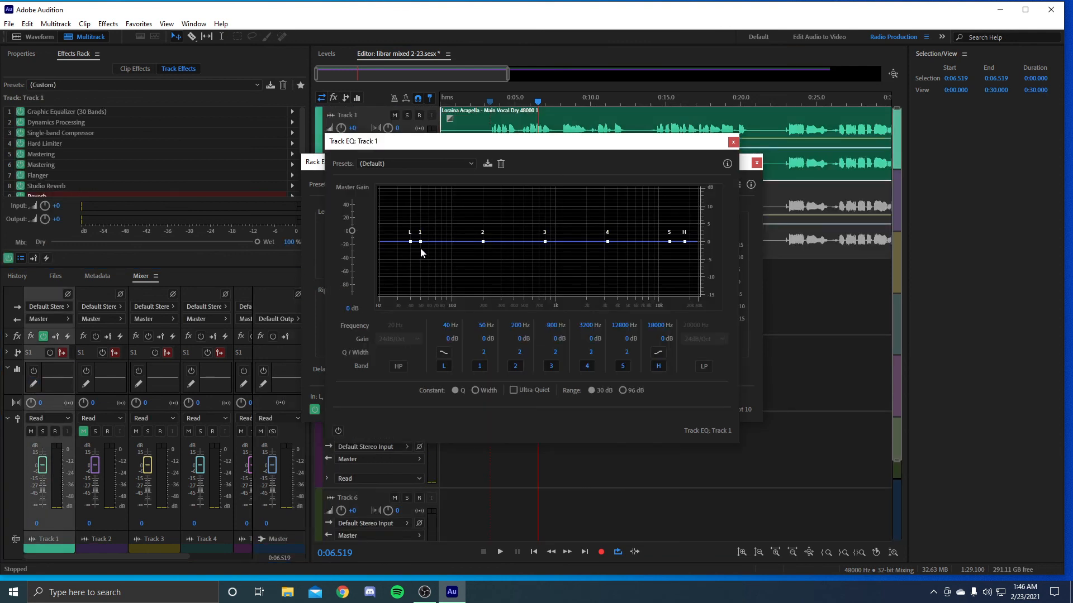
pyautogui.press('space')
pyautogui.press('space')
# Set Track 1's EQ low shelf to -15 dB at 20 Hz and high shelf to -15 dB at 21999 Hz, and briefly preview
pyautogui.moveTo(410, 242); pyautogui.dragTo(371, 338)
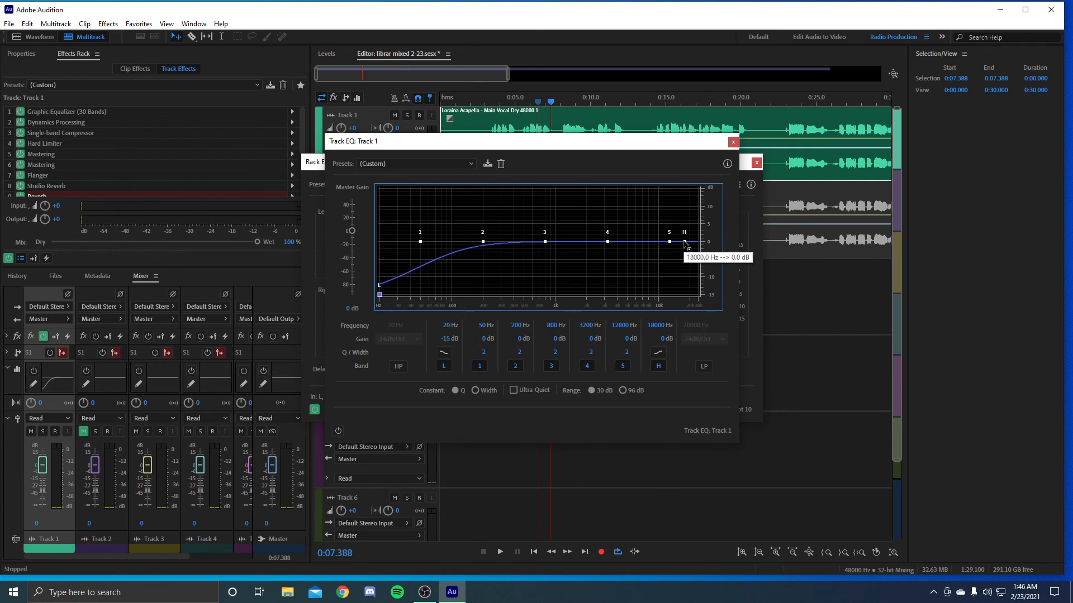
pyautogui.moveTo(685, 242); pyautogui.dragTo(694, 328)
pyautogui.press('space')
pyautogui.press('space')
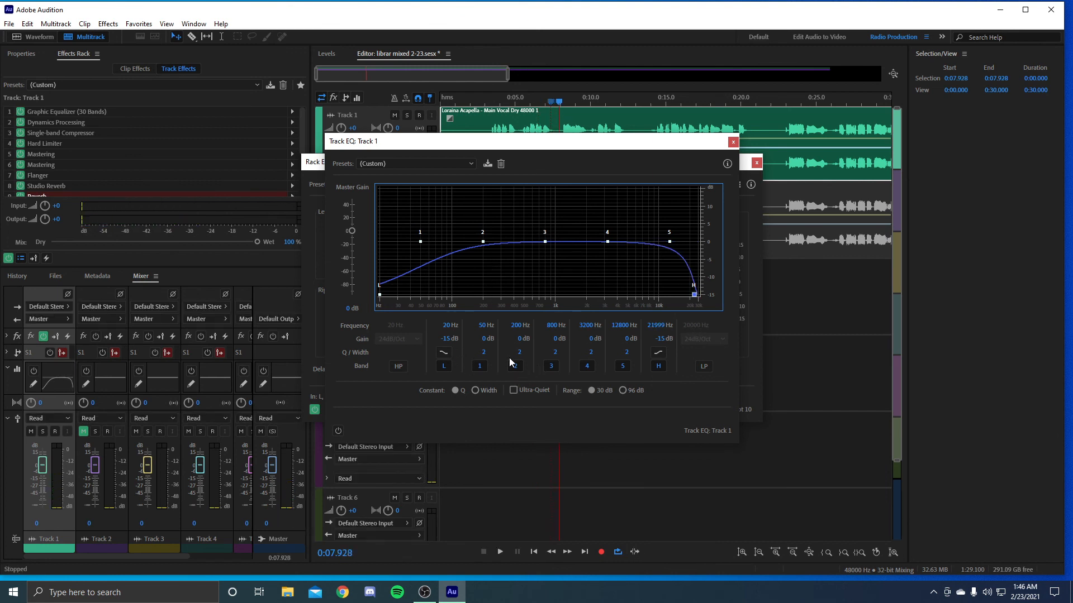
# Set the EQ bands to 1.2 dB, Q 2.4 at 200 Hz; 0.9 dB, Q 2.8 at 800 Hz; 2.5 dB at 3200 Hz, preview and close it
pyautogui.moveTo(519, 350); pyautogui.dragTo(584, 322)
pyautogui.press('space')
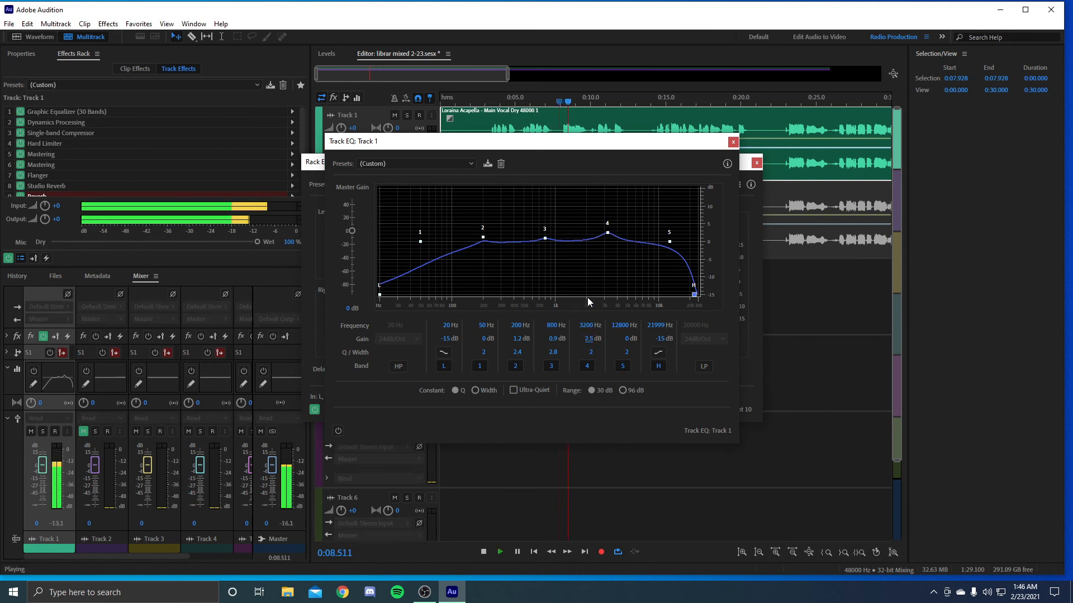
pyautogui.press('space')
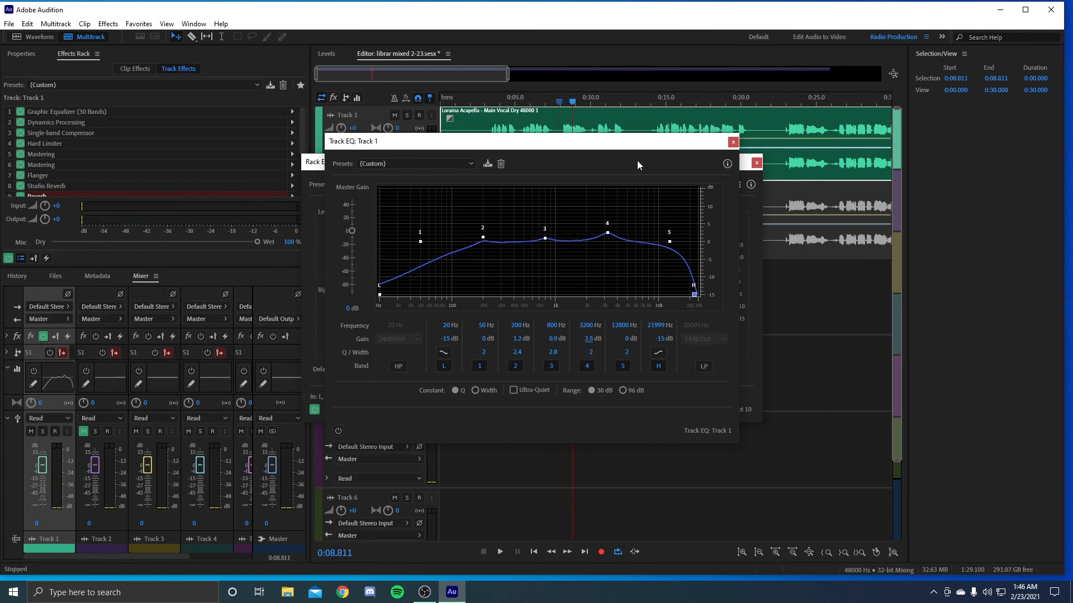
pyautogui.click(732, 143)
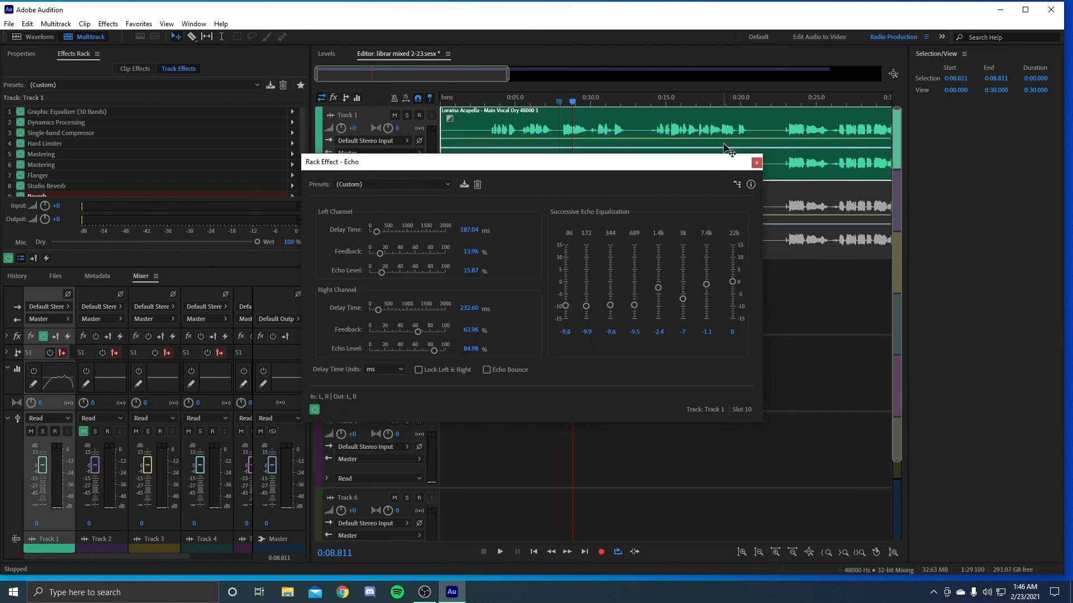